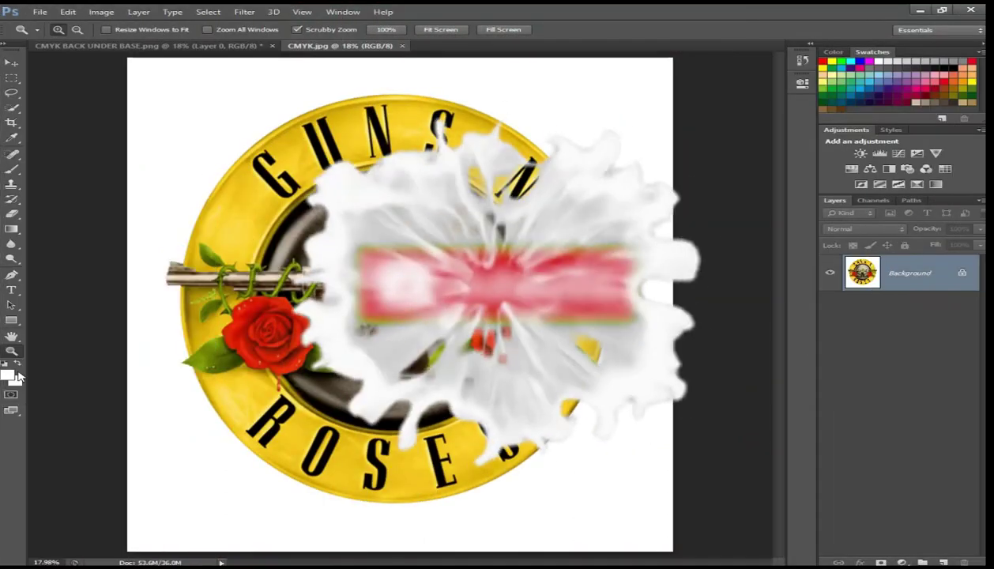
# - Set the background colour to black (#000000) and show the Image menu's colour mode options
pyautogui.click(17, 379)
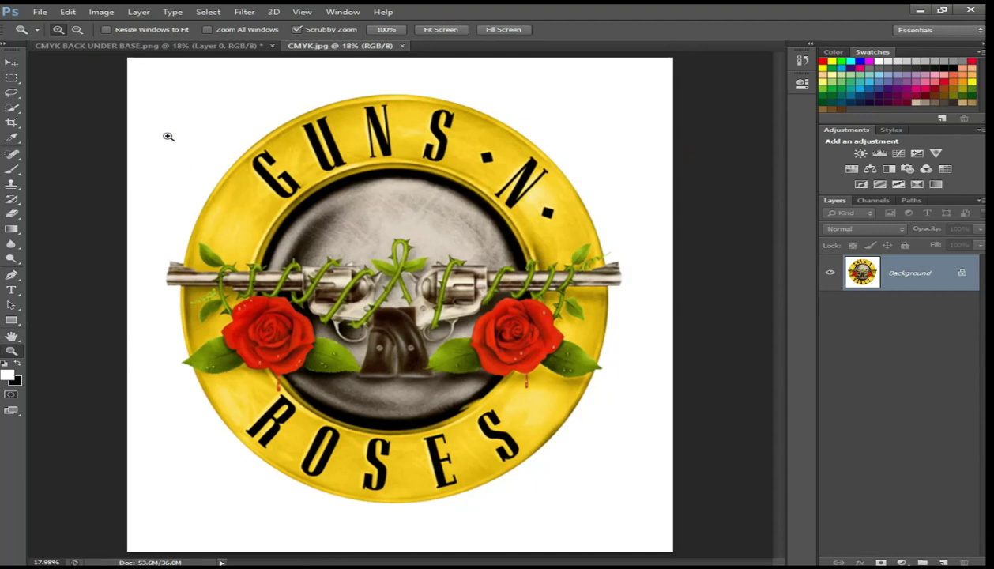
pyautogui.click(101, 12)
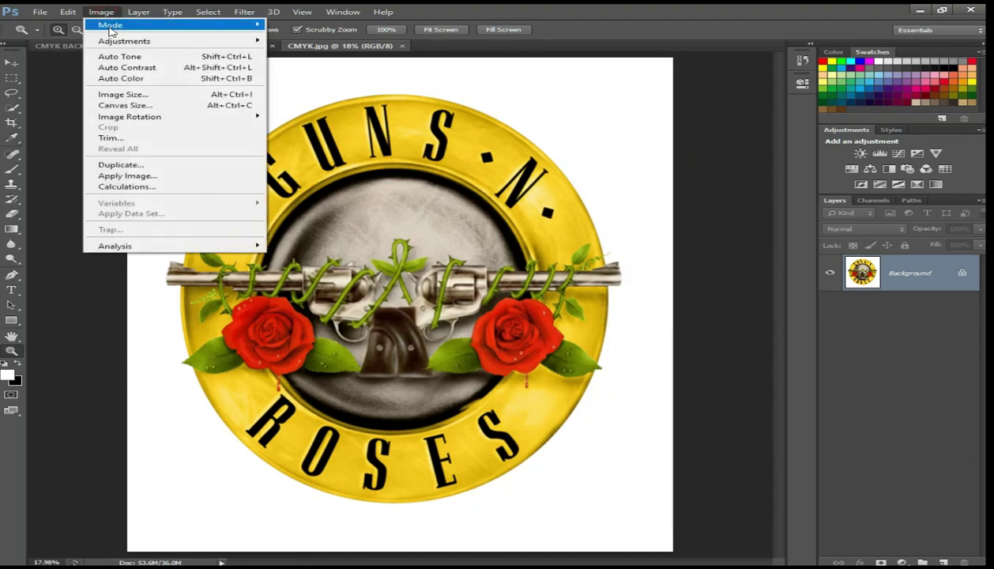
pyautogui.moveTo(111, 24)
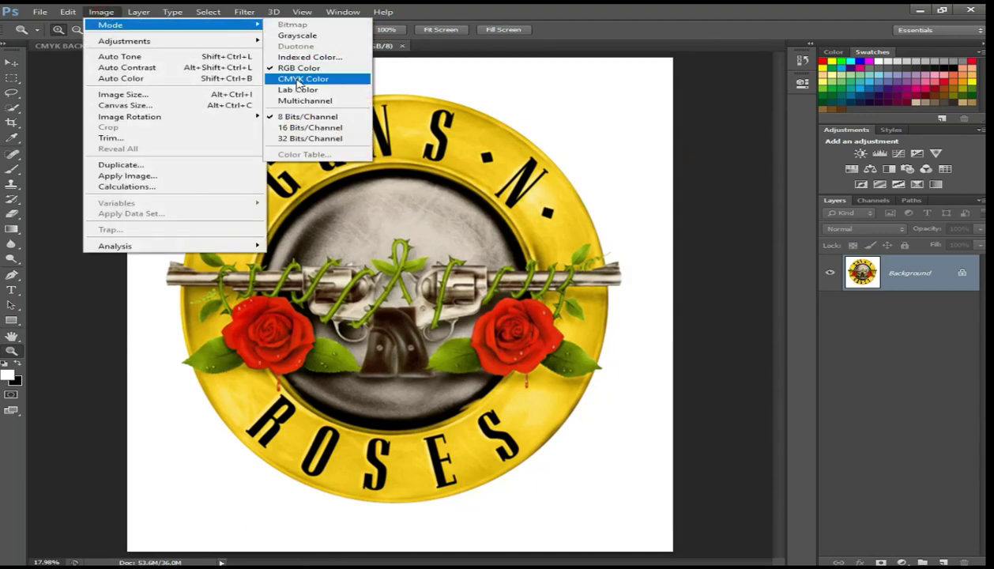
# - Convert the logo to CMYK Color and preview the Cyan, Magenta, Yellow and Black channels individually
pyautogui.click(285, 79)
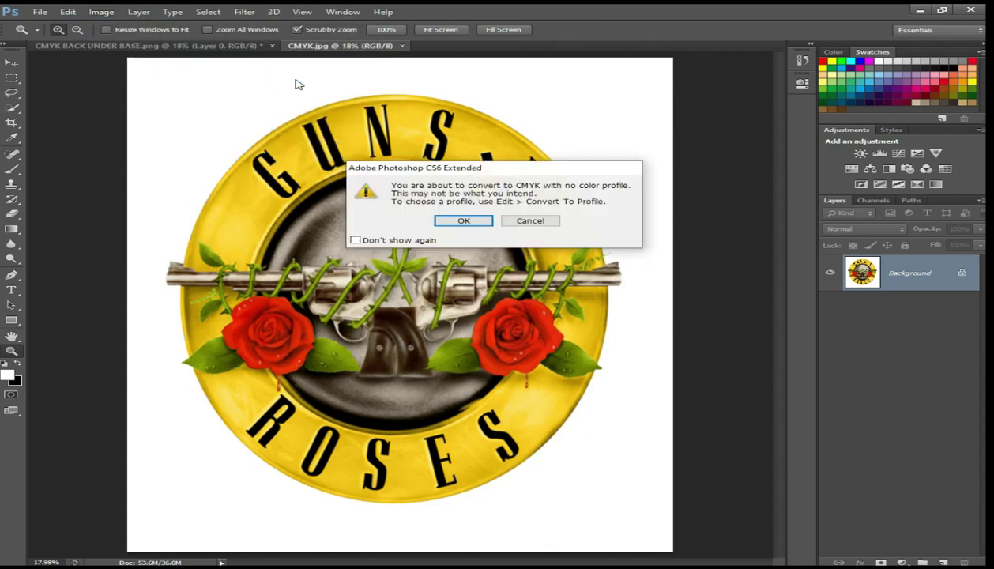
pyautogui.press('Return')
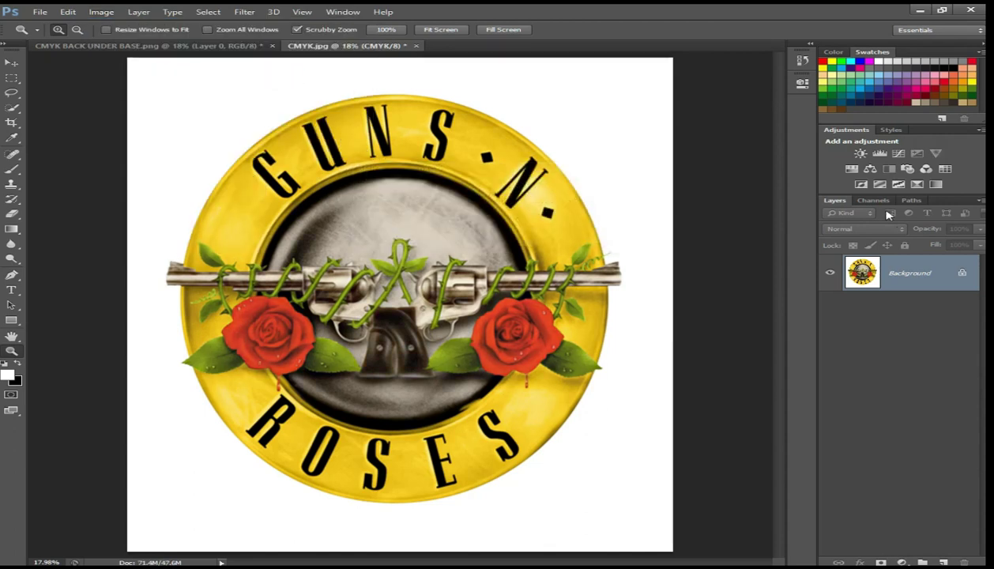
pyautogui.click(873, 200)
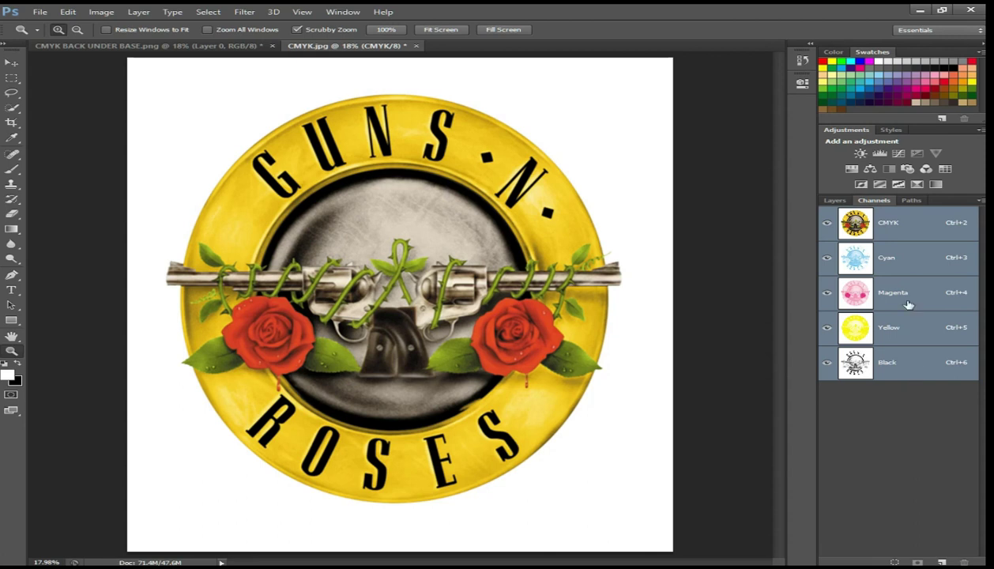
pyautogui.click(901, 270)
pyautogui.click(905, 301)
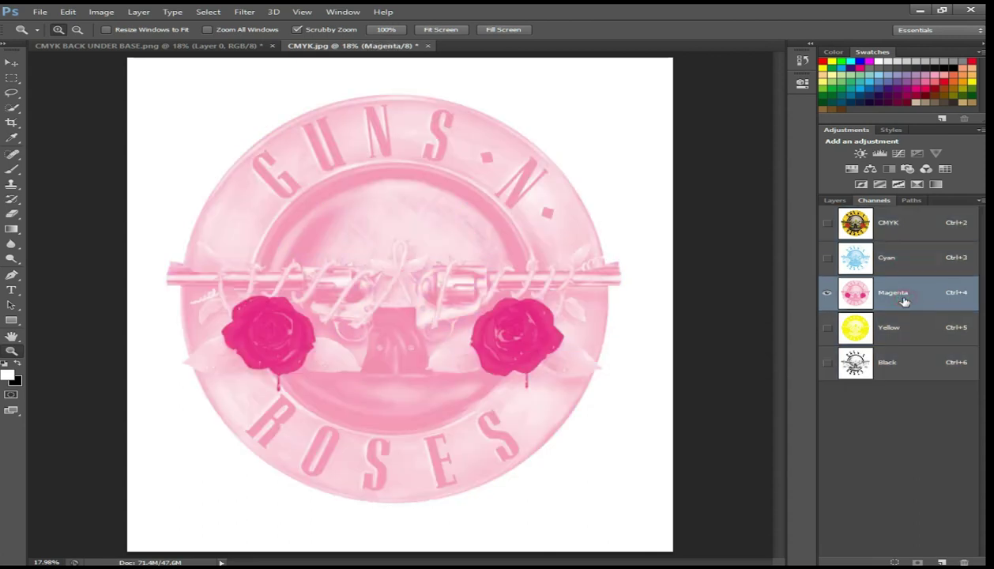
pyautogui.click(912, 336)
pyautogui.click(914, 369)
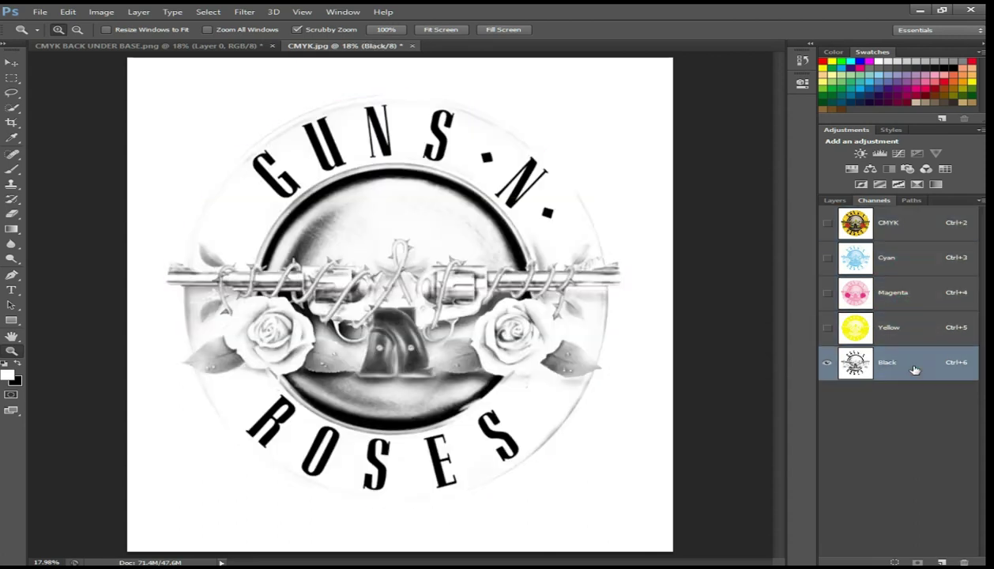
pyautogui.click(915, 233)
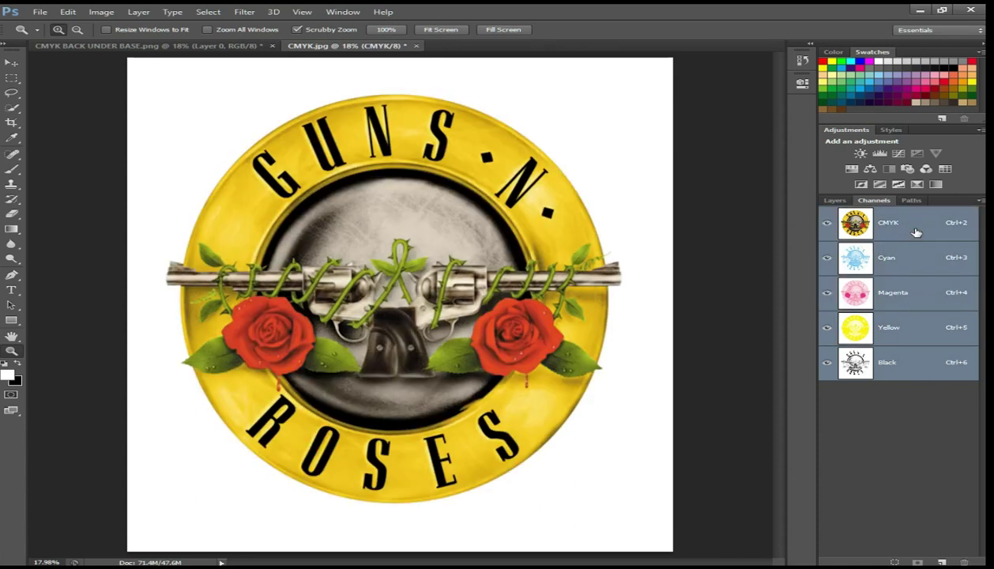
pyautogui.click(920, 361)
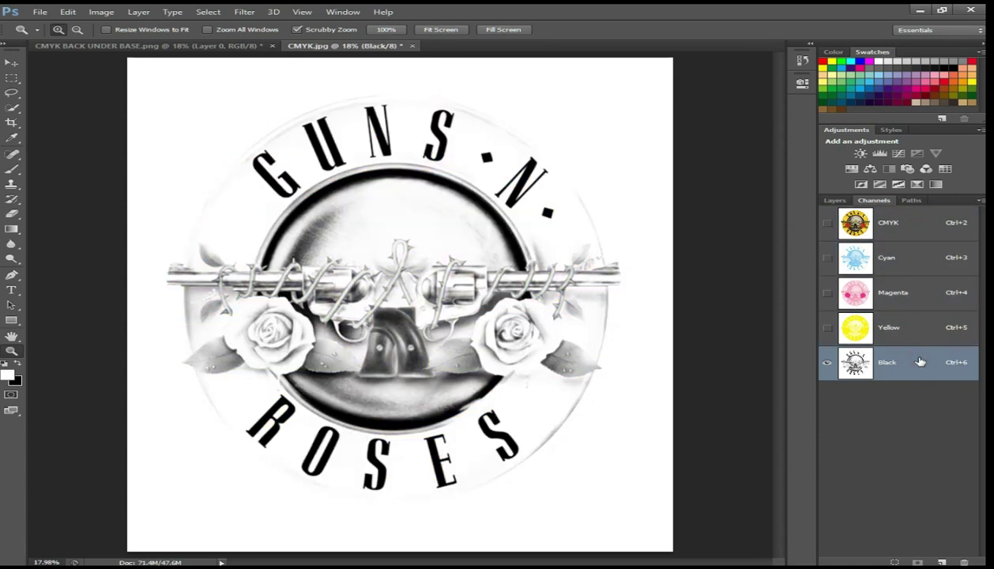
# - Split the channels into separate grayscale documents and fit the Black image on screen
pyautogui.click(980, 202)
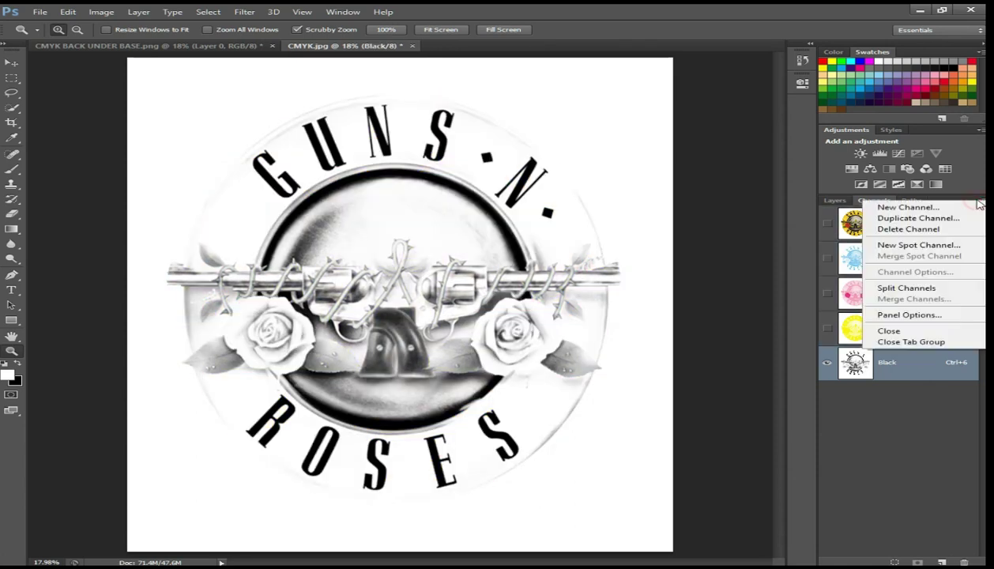
pyautogui.click(909, 289)
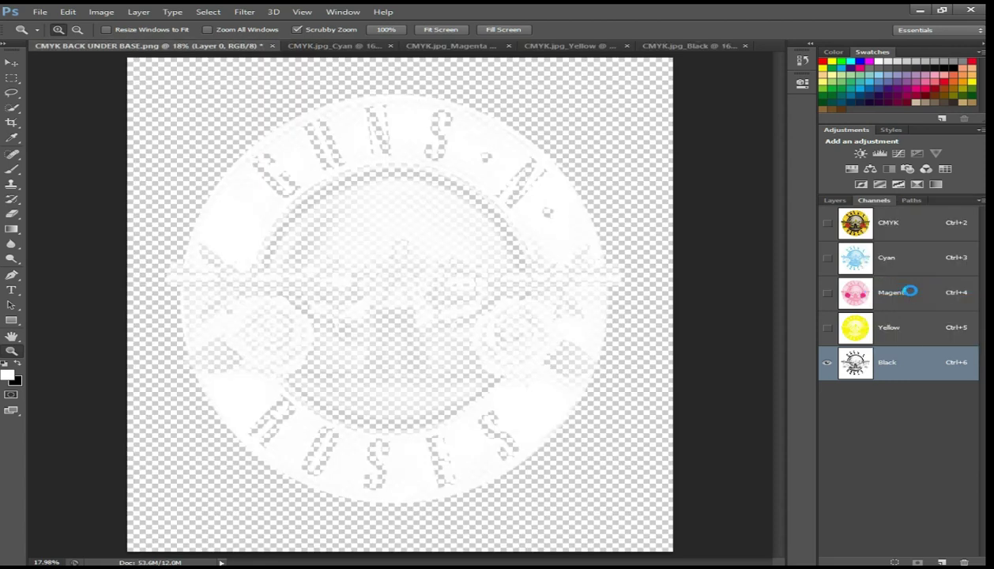
pyautogui.rightClick(511, 168)
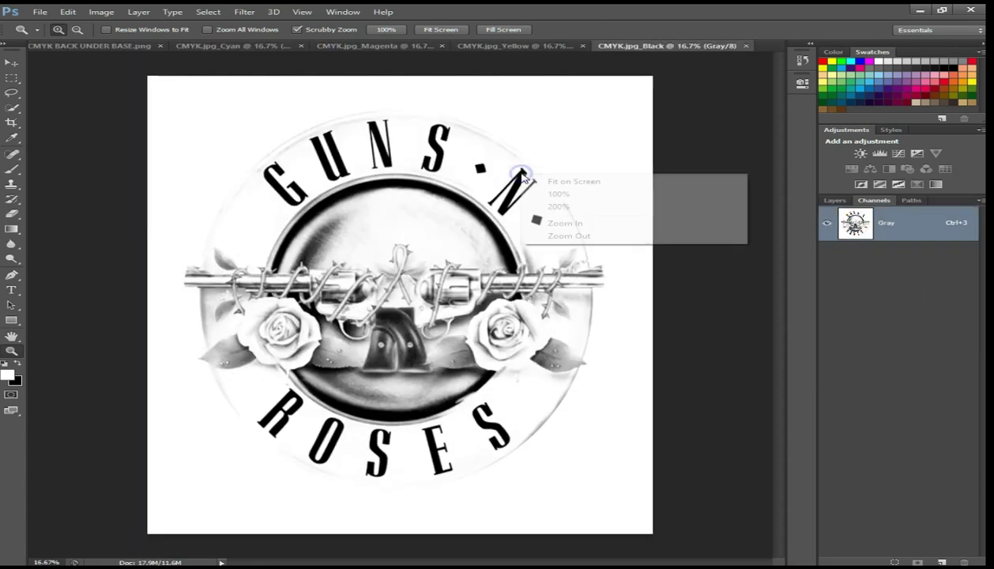
pyautogui.click(541, 181)
# - Fit the Yellow, Magenta and Cyan documents on screen, then return to the Black document
pyautogui.click(514, 45)
pyautogui.rightClick(507, 134)
pyautogui.click(516, 147)
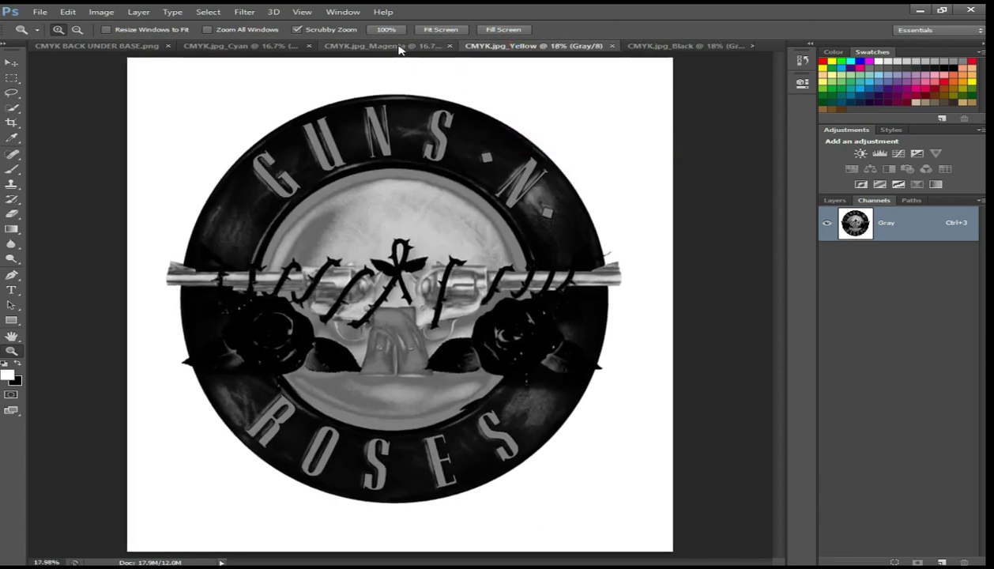
pyautogui.click(399, 46)
pyautogui.rightClick(390, 128)
pyautogui.click(399, 132)
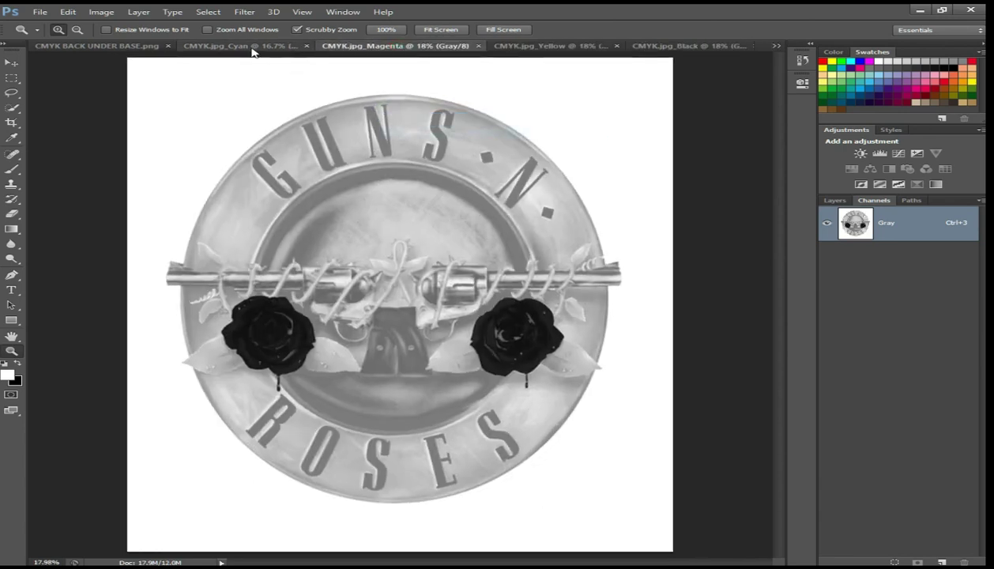
pyautogui.click(252, 47)
pyautogui.rightClick(283, 147)
pyautogui.click(290, 151)
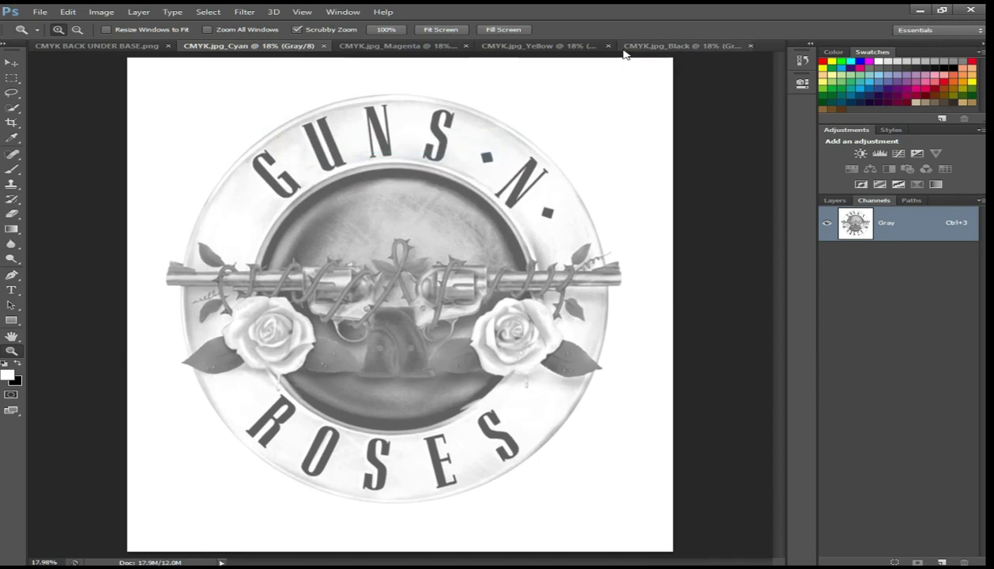
pyautogui.click(656, 46)
pyautogui.click(96, 12)
pyautogui.moveTo(111, 24)
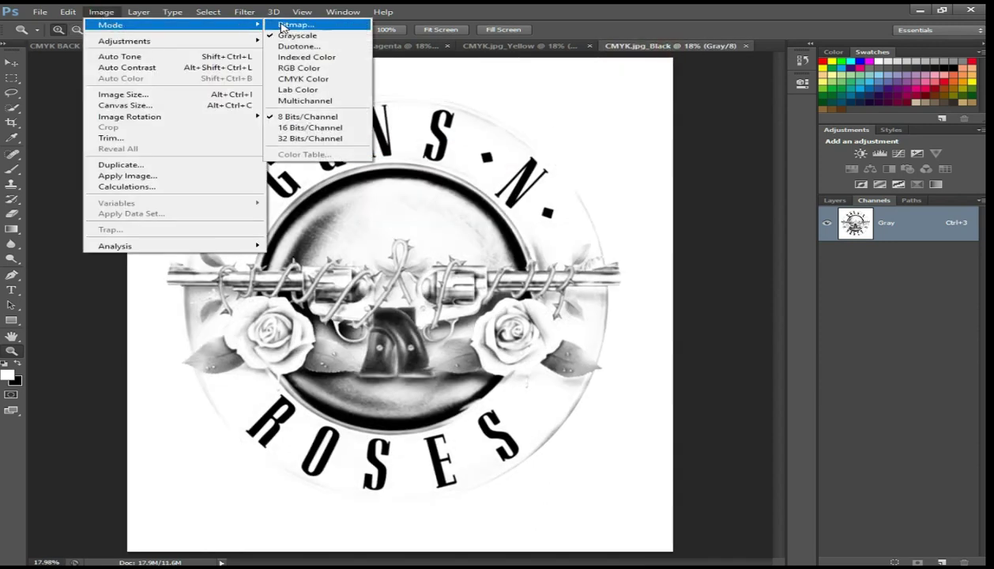
# - Convert the Black image to a 300 ppi bitmap with a 55 lpi, 45° diamond halftone screen
pyautogui.click(282, 25)
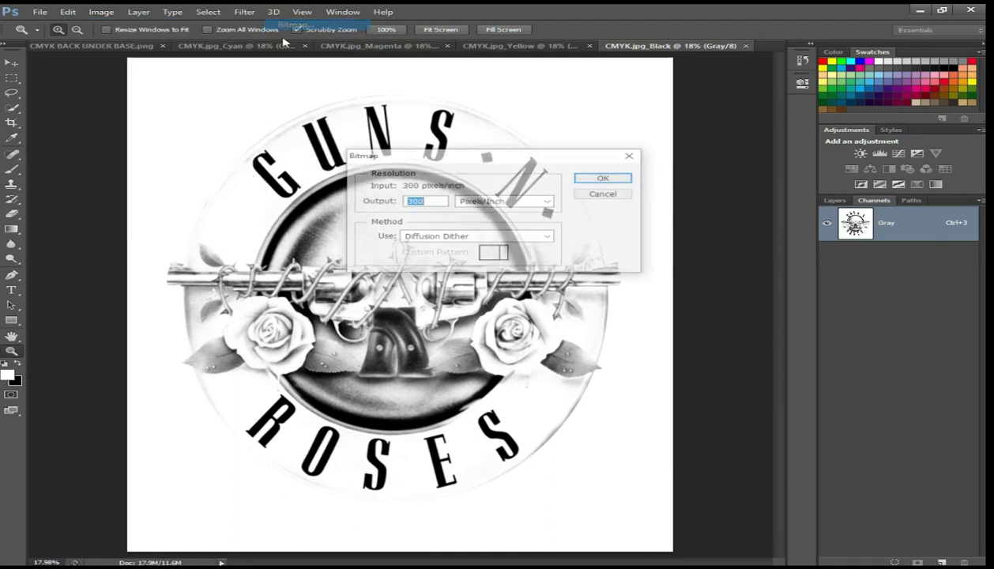
pyautogui.click(490, 237)
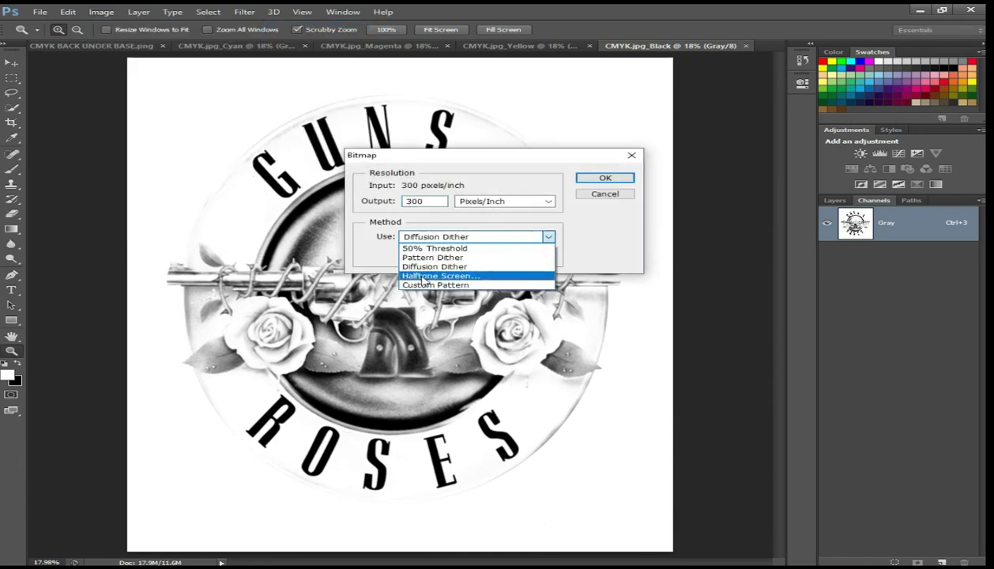
pyautogui.click(419, 271)
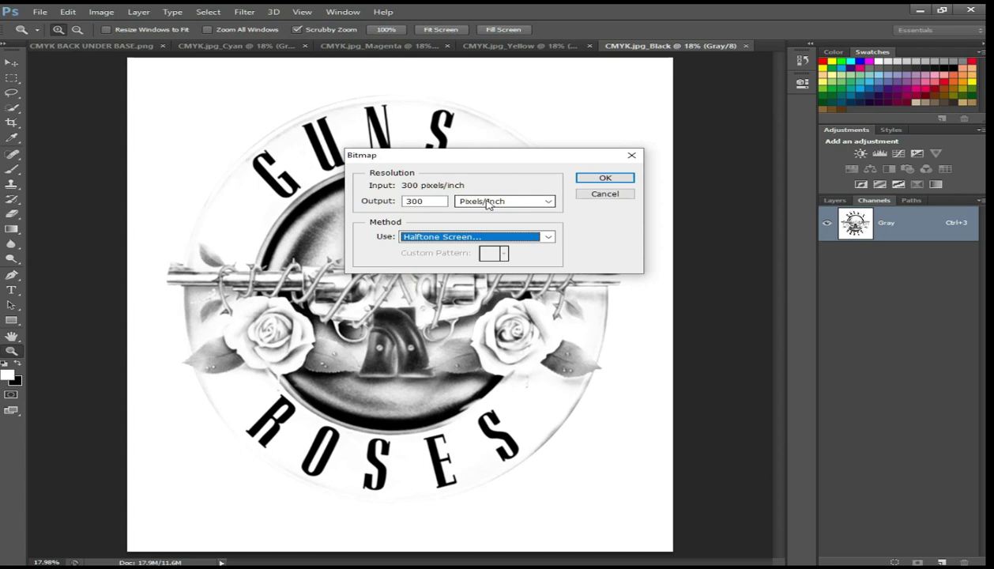
pyautogui.click(605, 181)
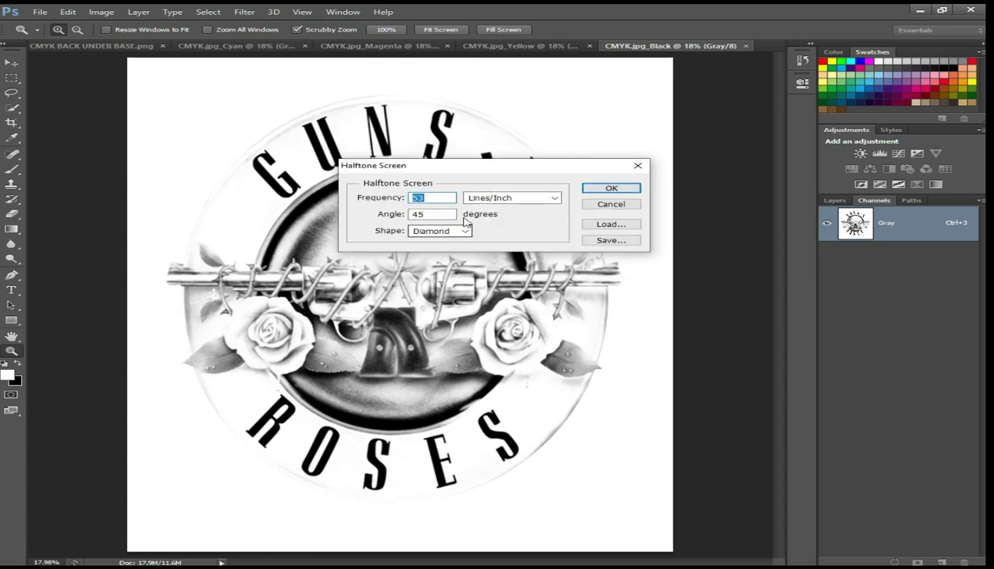
pyautogui.click(441, 199)
pyautogui.write('55')
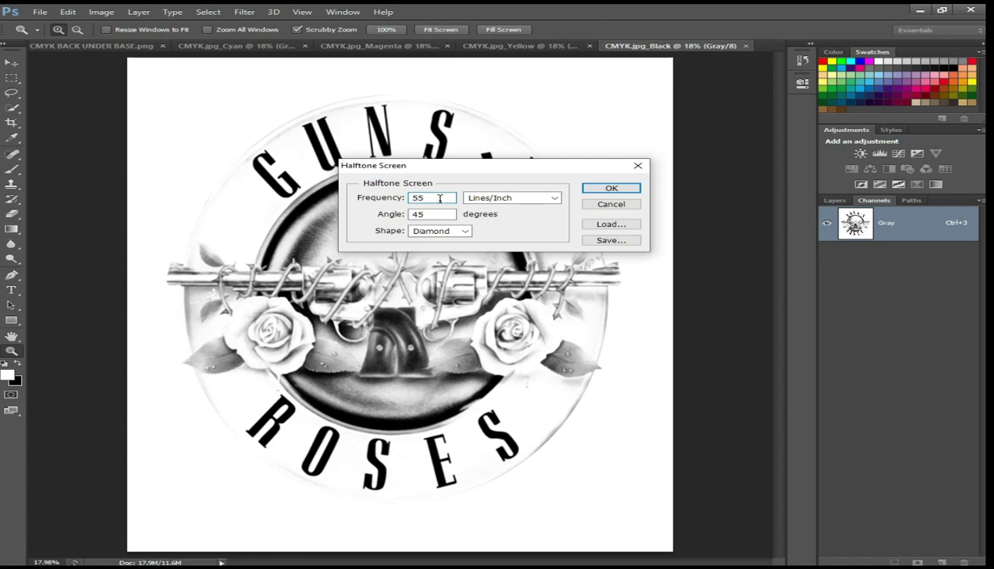
pyautogui.click(603, 190)
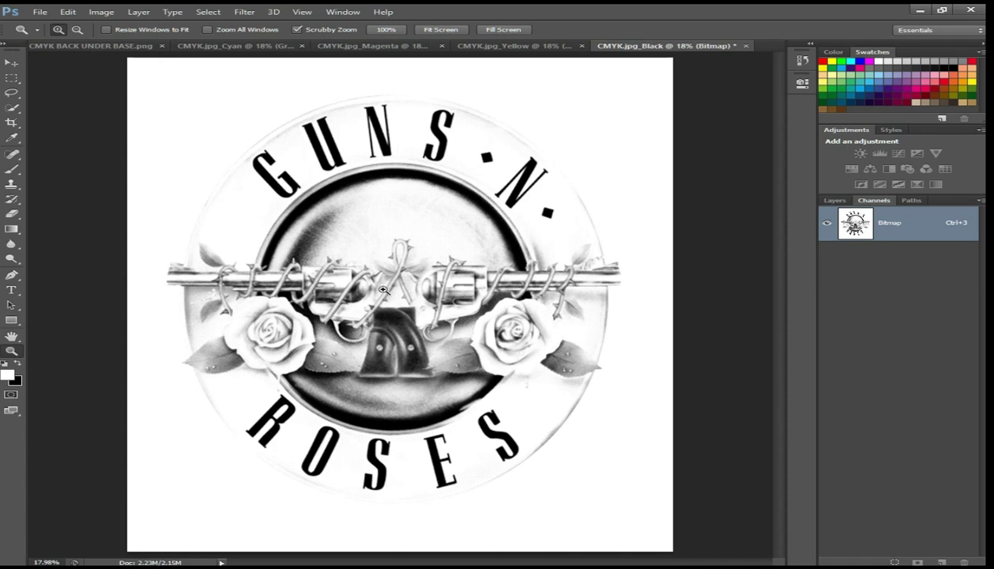
# - Convert the halftone back to grayscale at ratio 1 and unlock the Background as Layer 0
pyautogui.click(102, 12)
pyautogui.moveTo(111, 25)
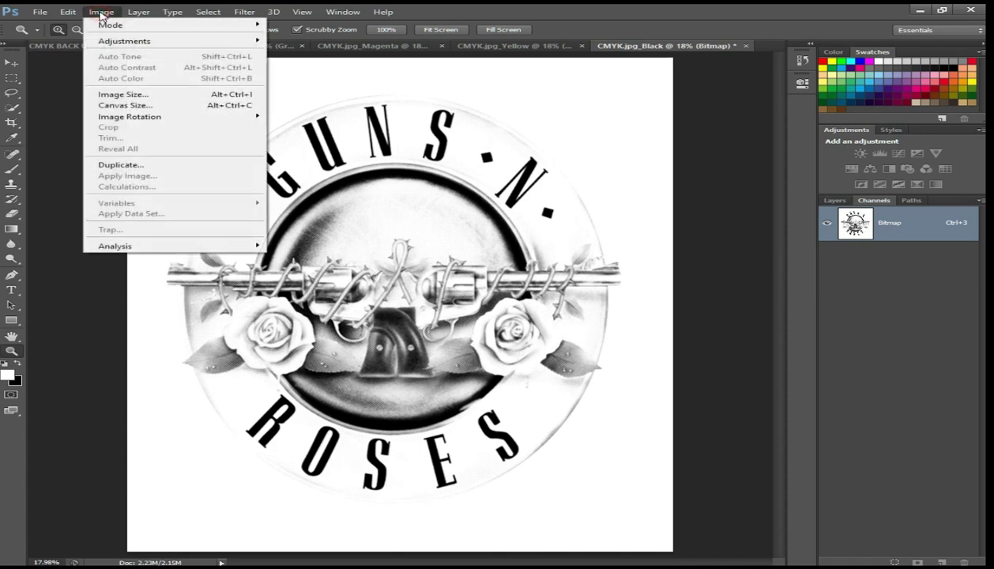
pyautogui.click(279, 36)
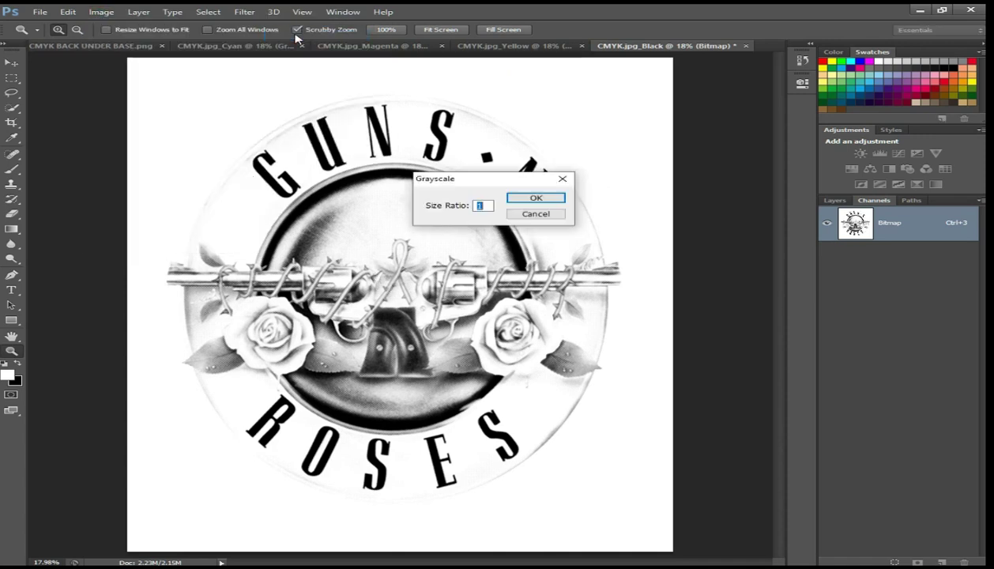
pyautogui.press('Return')
pyautogui.click(835, 200)
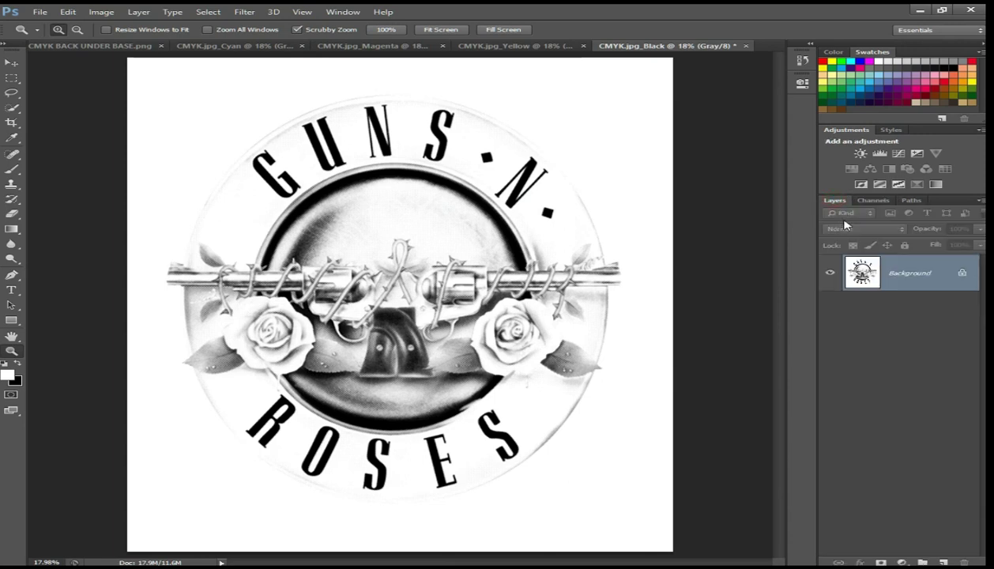
pyautogui.doubleClick(909, 273)
pyautogui.press('Return')
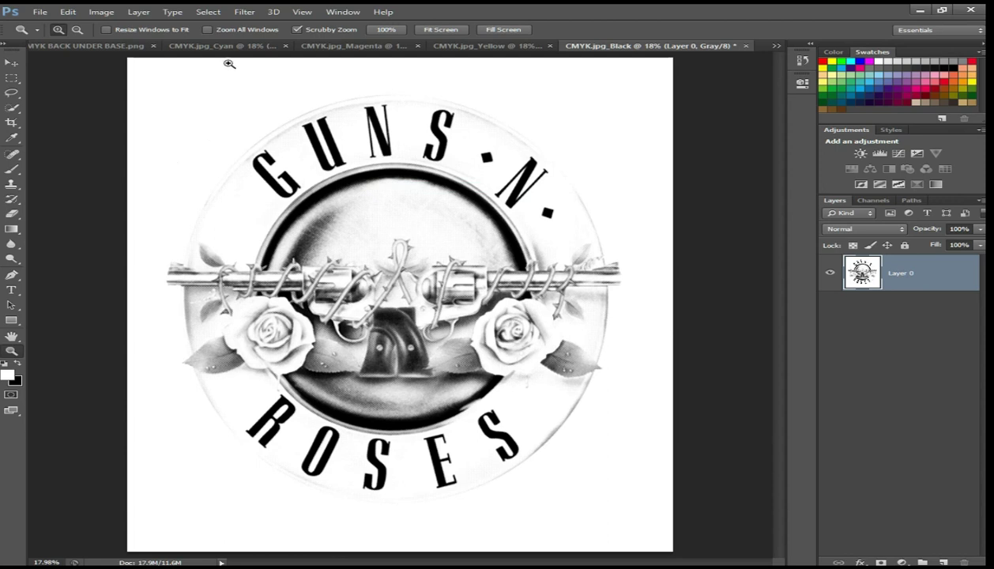
# - Delete the white areas via Color Range at fuzziness 200, deselect, and rename the layer BLACK
pyautogui.click(211, 14)
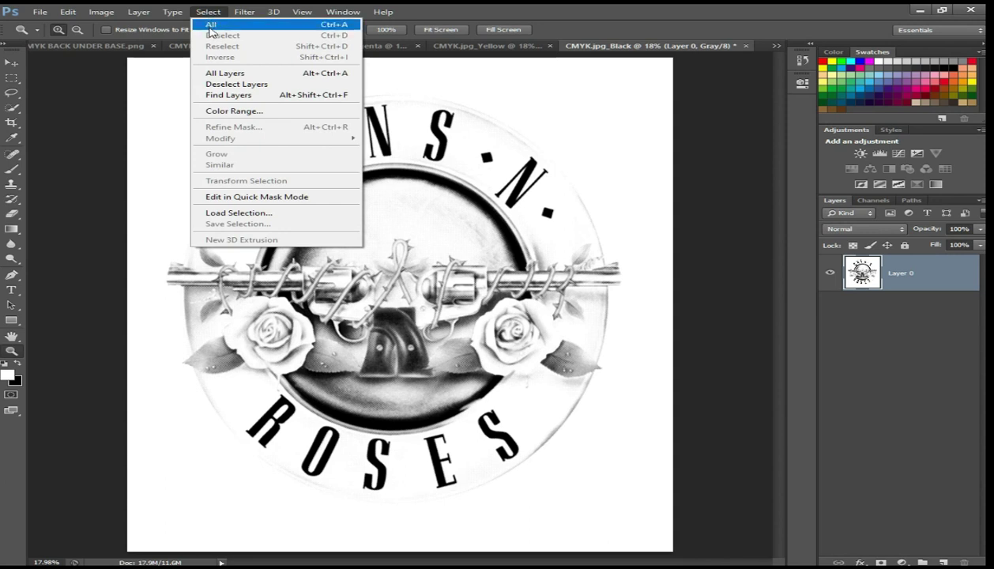
pyautogui.click(237, 113)
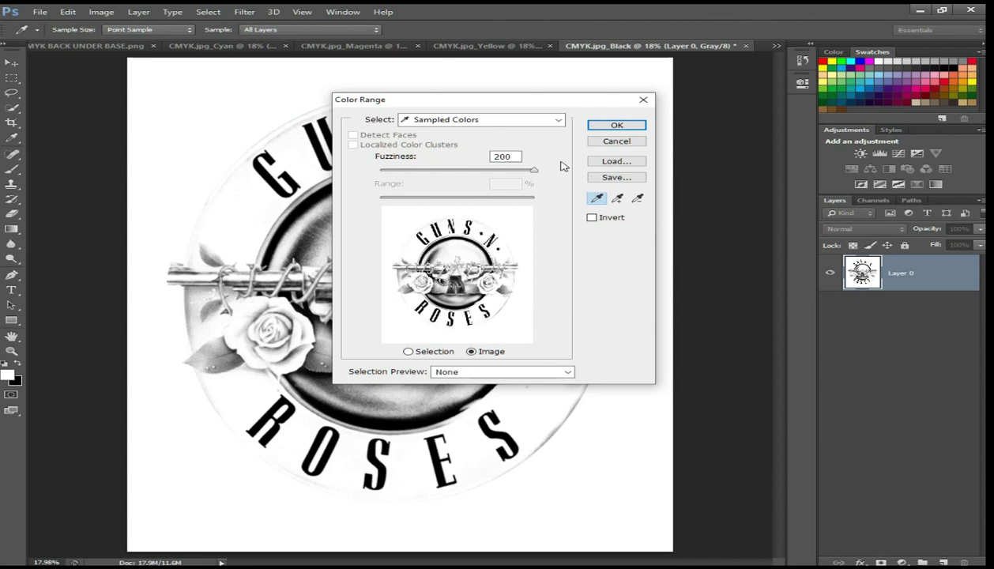
pyautogui.click(607, 127)
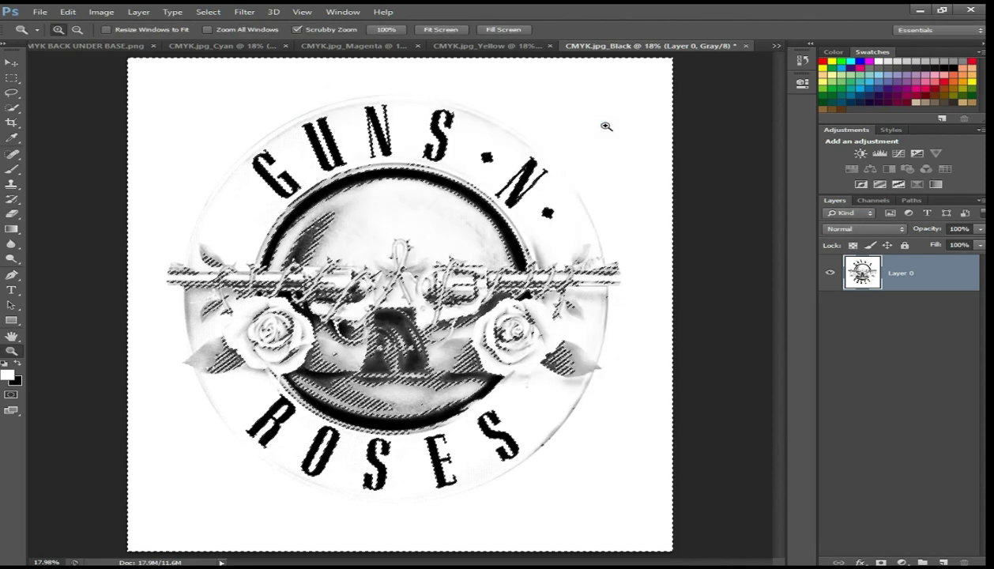
pyautogui.press('Delete')
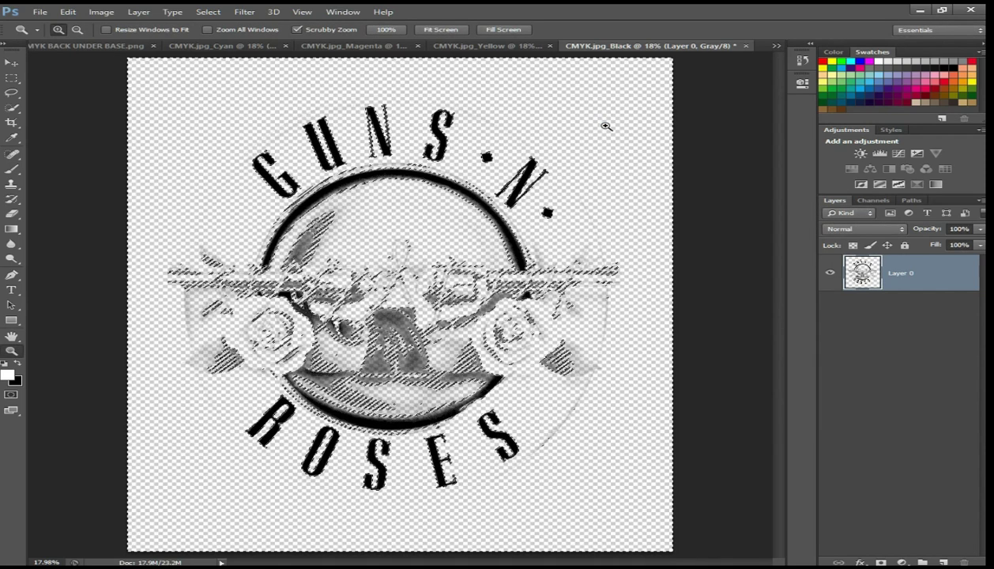
pyautogui.hotkey('ctrl', 'd')
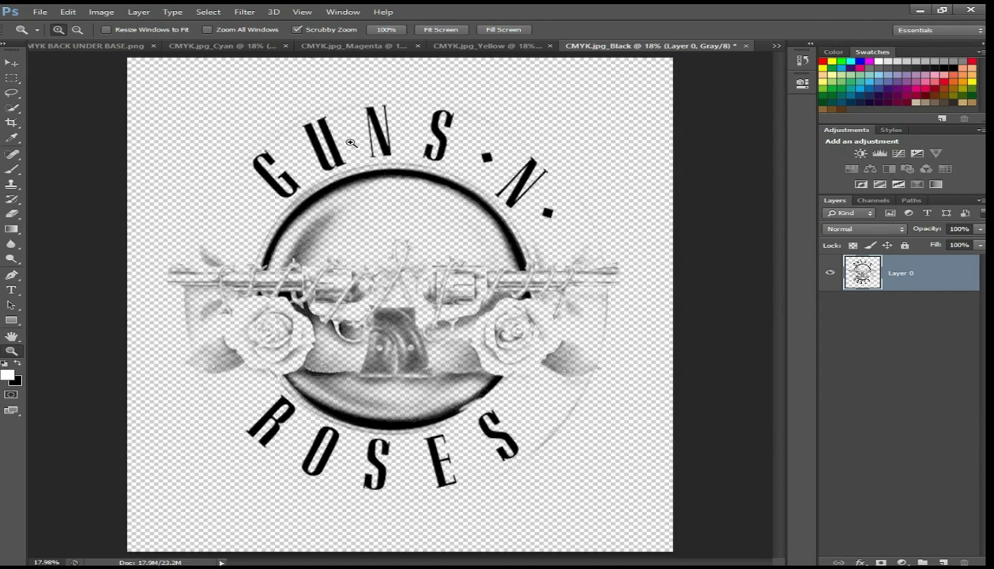
pyautogui.doubleClick(903, 274)
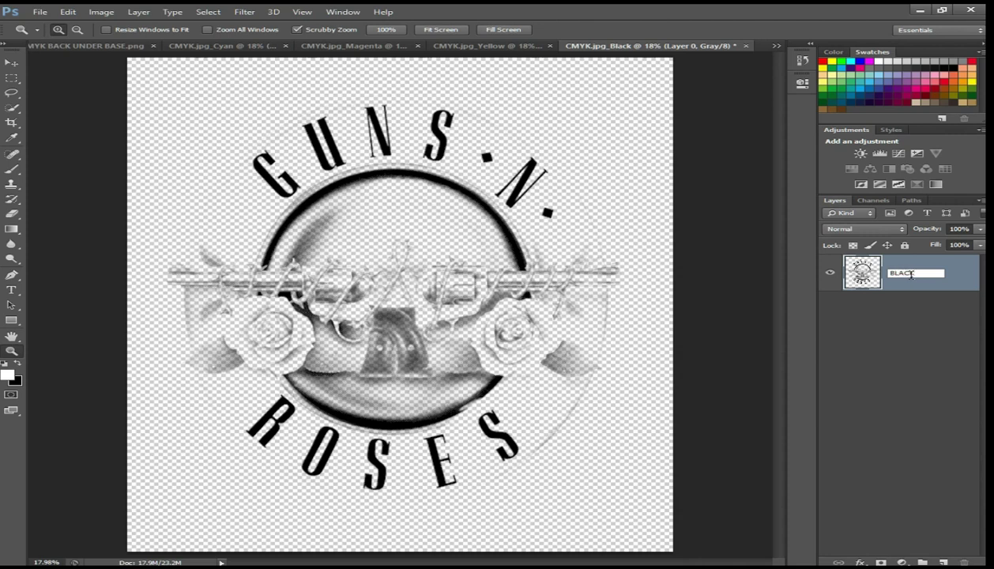
pyautogui.write('BLACK')
pyautogui.press('Return')
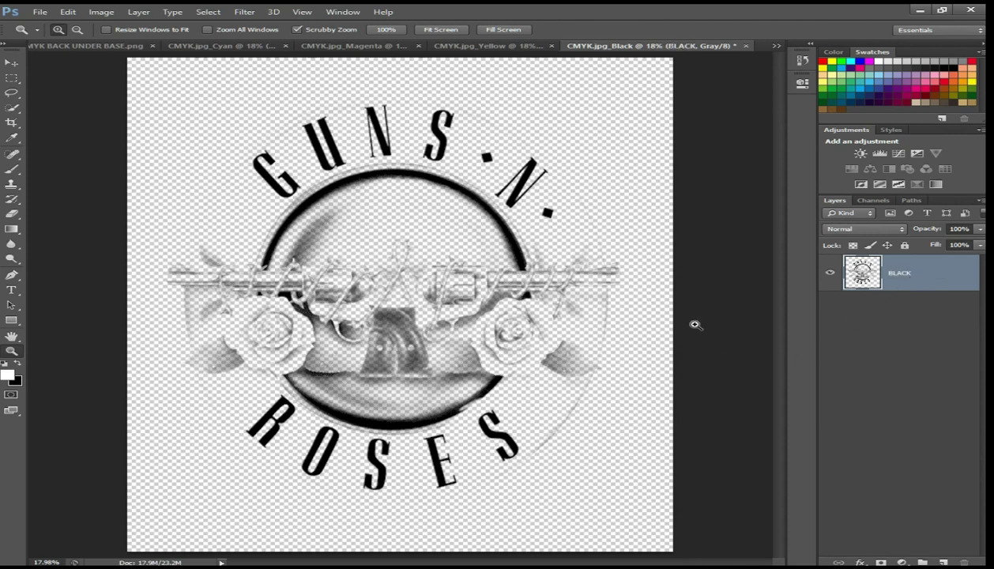
# - Convert the Yellow document to a 300 ppi bitmap with a 55 lpi, 0° diamond halftone
pyautogui.click(503, 47)
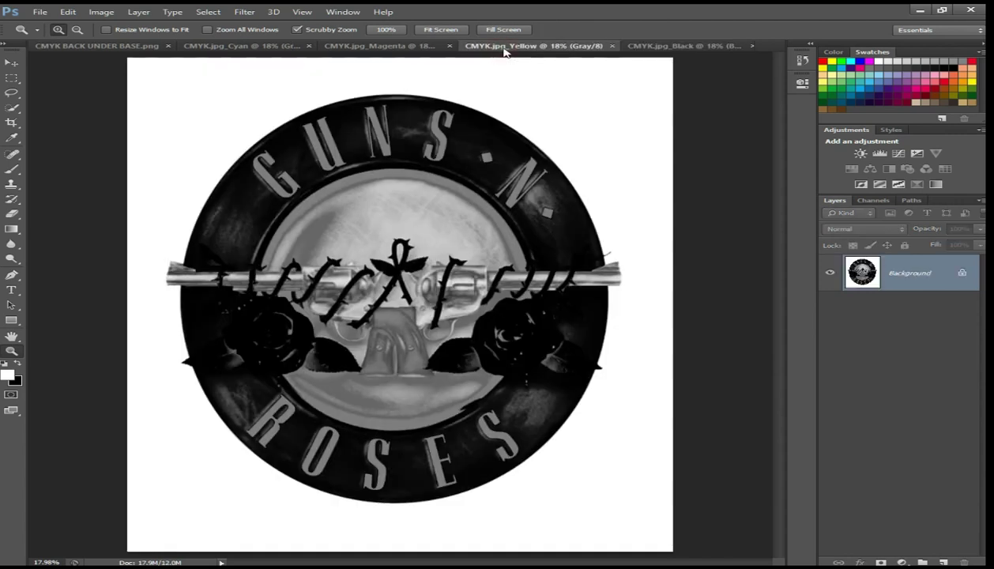
pyautogui.click(653, 45)
pyautogui.click(493, 45)
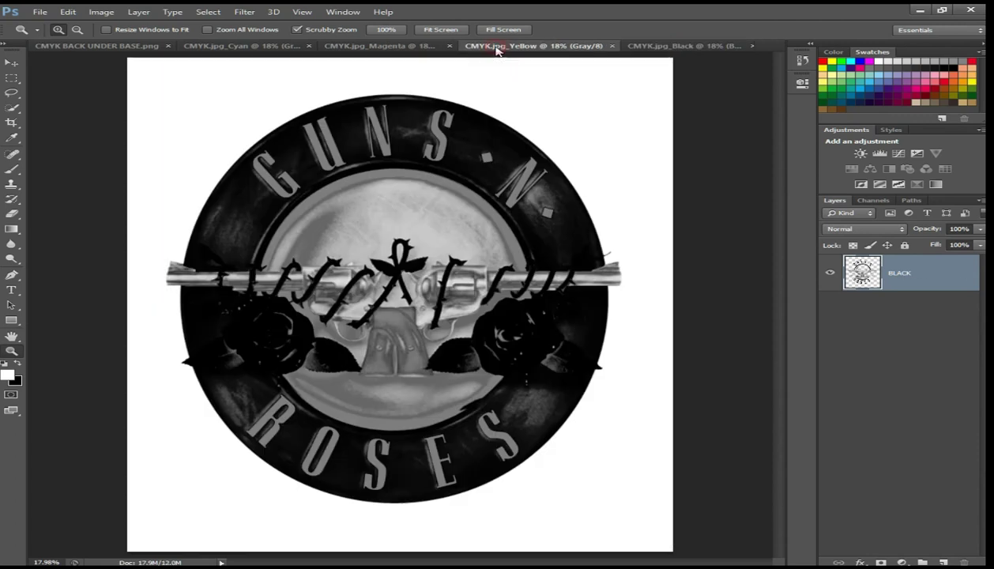
pyautogui.click(100, 12)
pyautogui.moveTo(111, 25)
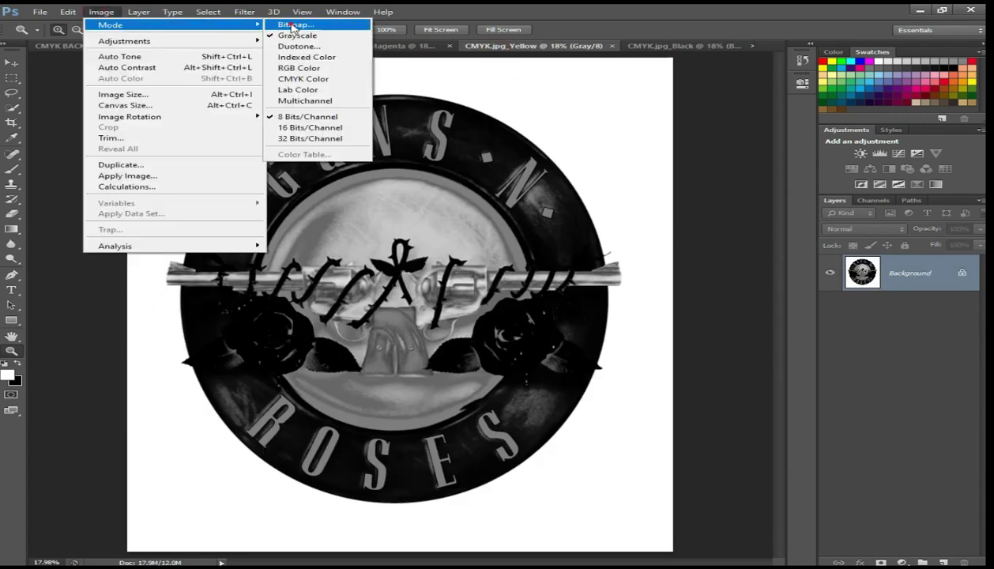
pyautogui.click(292, 26)
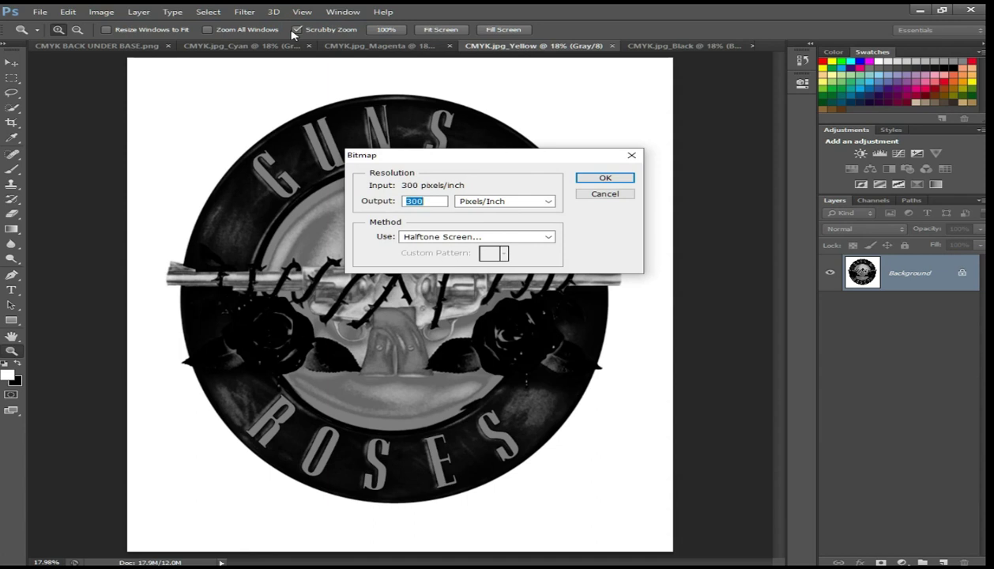
pyautogui.press('Return')
pyautogui.click(437, 211)
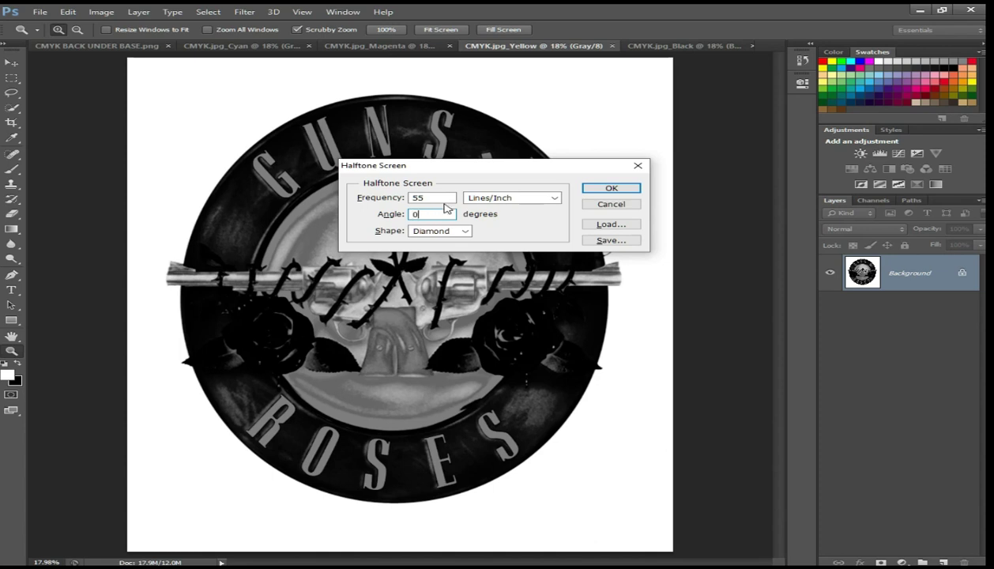
pyautogui.click(605, 190)
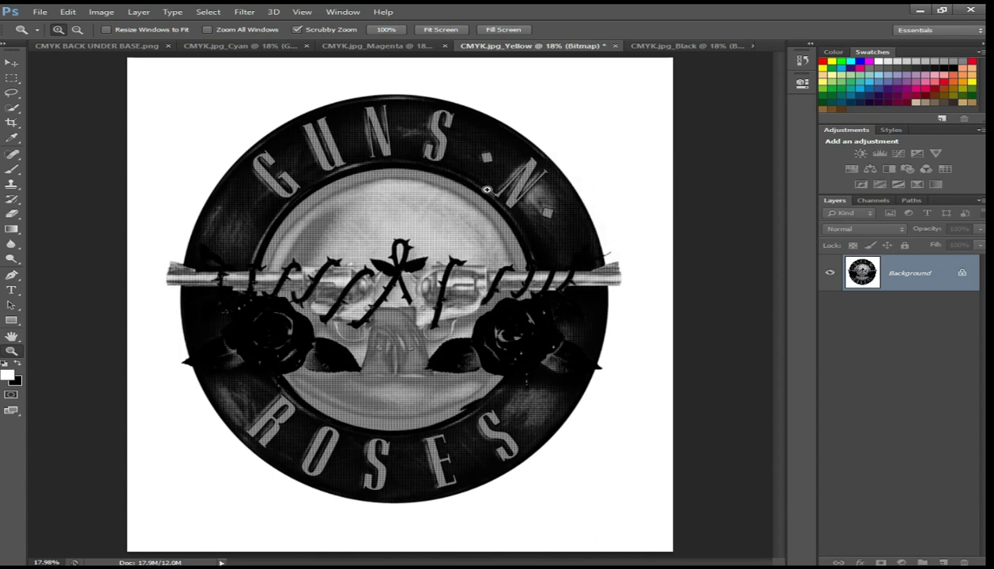
# - Convert the Yellow halftone back to grayscale at ratio 1 and unlock the Background as Layer 0
pyautogui.click(101, 11)
pyautogui.moveTo(111, 24)
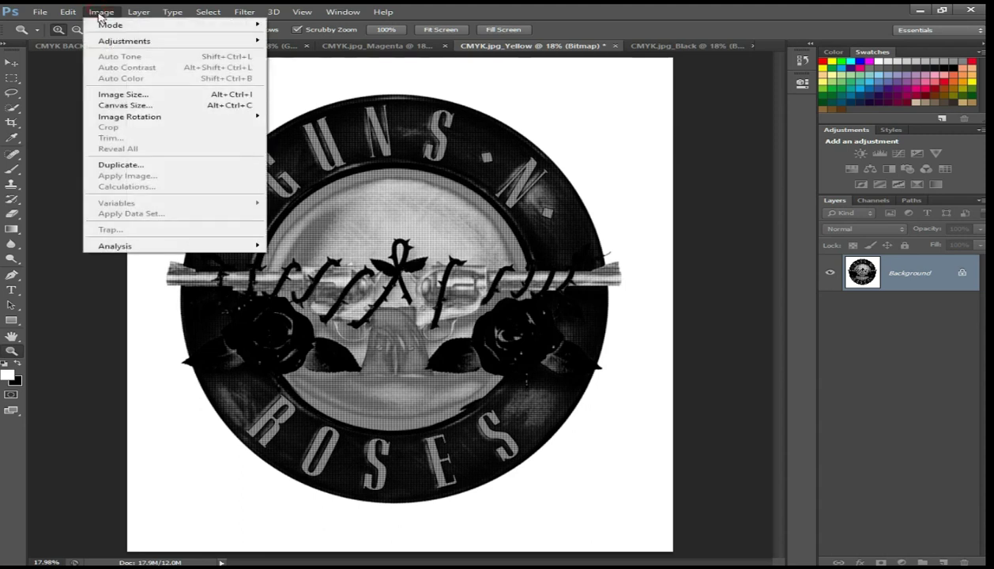
pyautogui.click(298, 36)
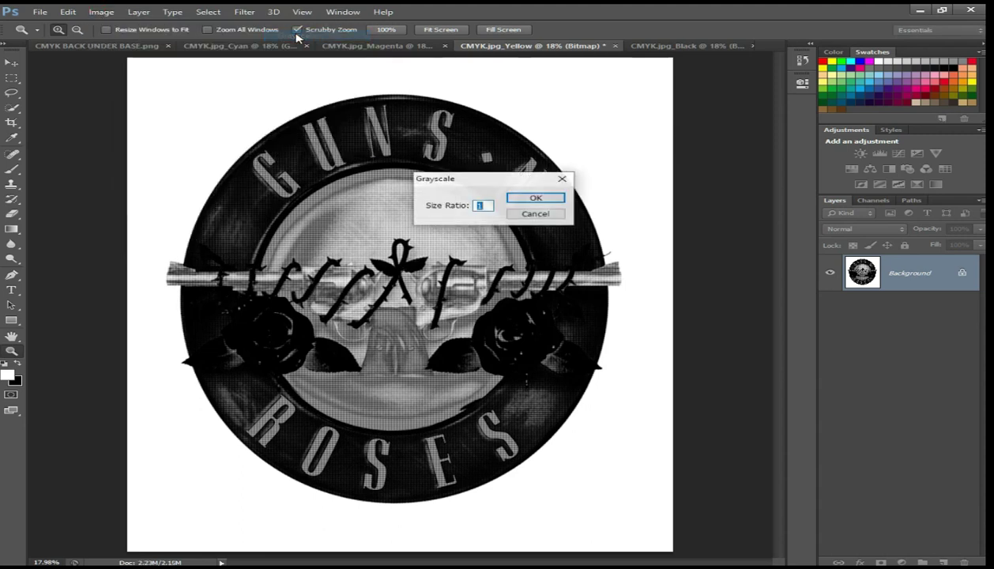
pyautogui.press('Return')
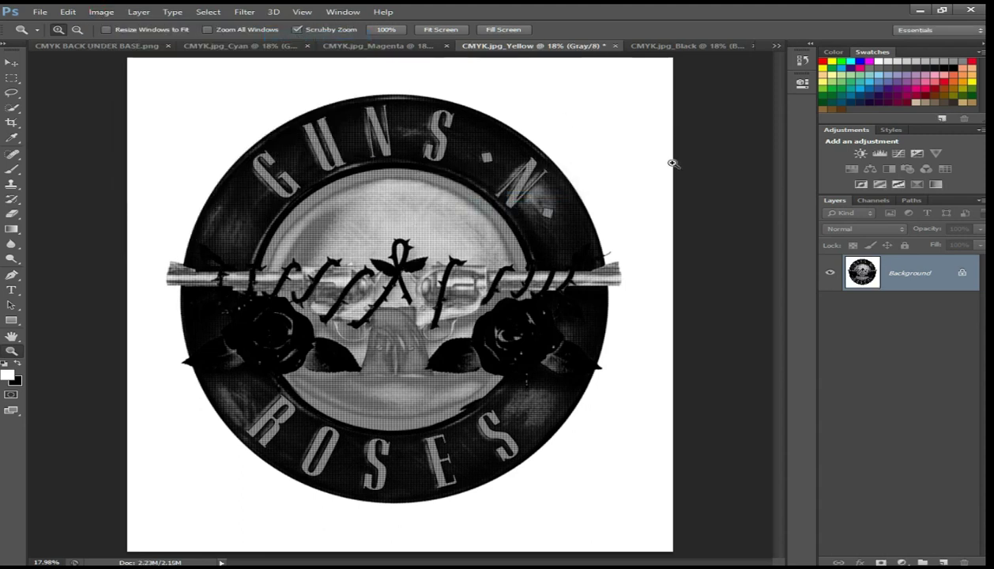
pyautogui.doubleClick(892, 270)
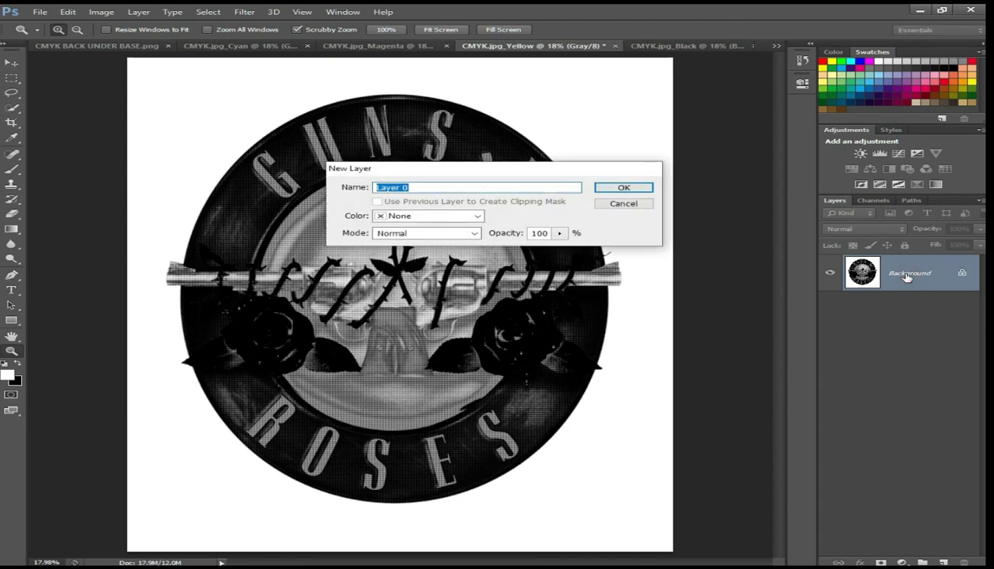
pyautogui.press('Return')
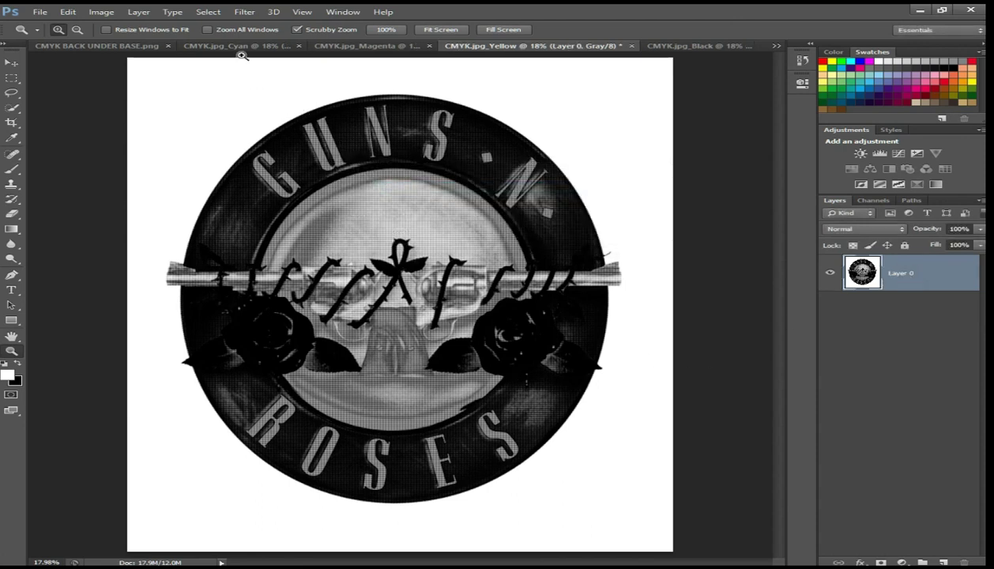
pyautogui.click(208, 12)
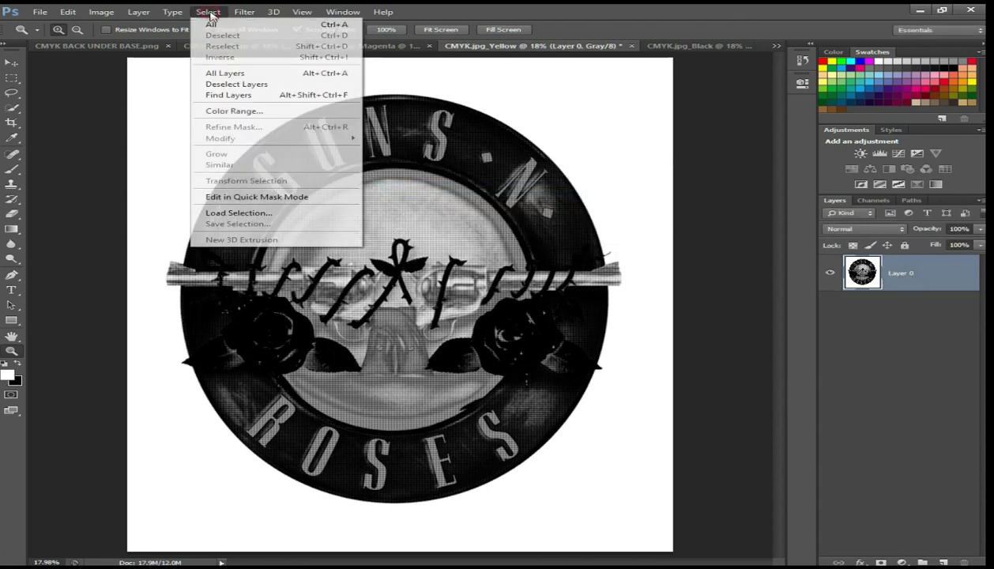
# - Select the Yellow halftone's white with Color Range, delete it, and switch to the Black document
pyautogui.click(234, 112)
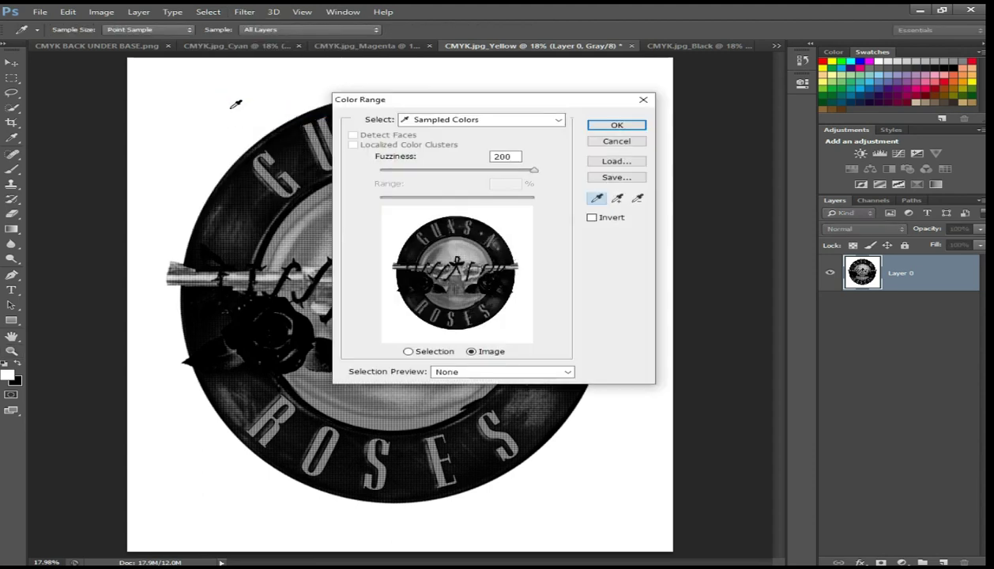
pyautogui.press('Return')
pyautogui.press('z')
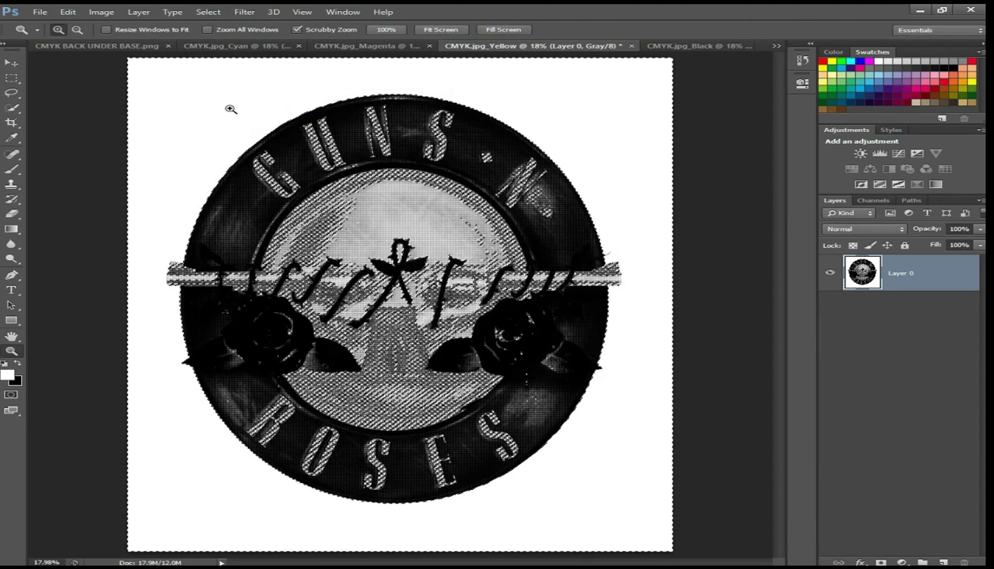
pyautogui.press('Delete')
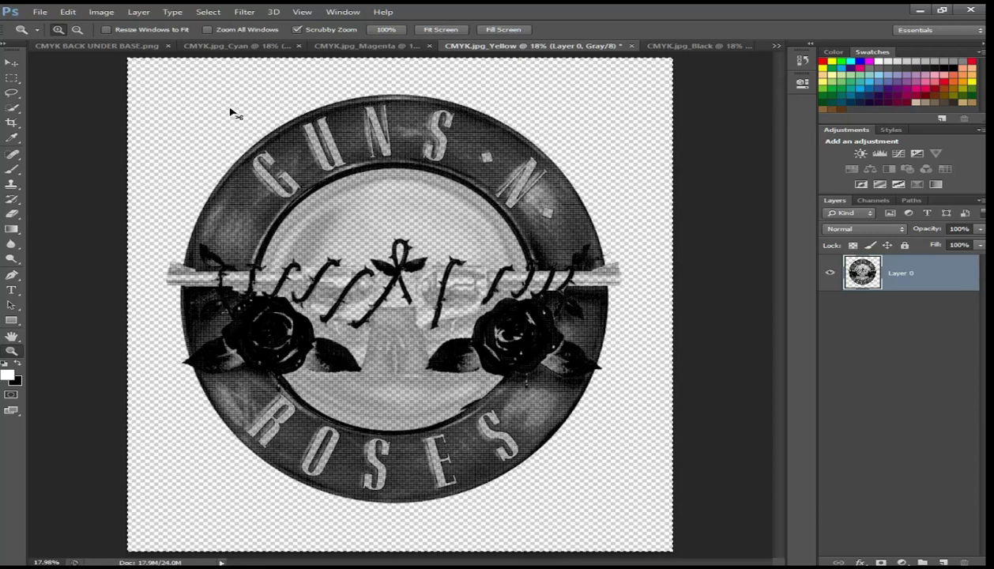
pyautogui.click(679, 46)
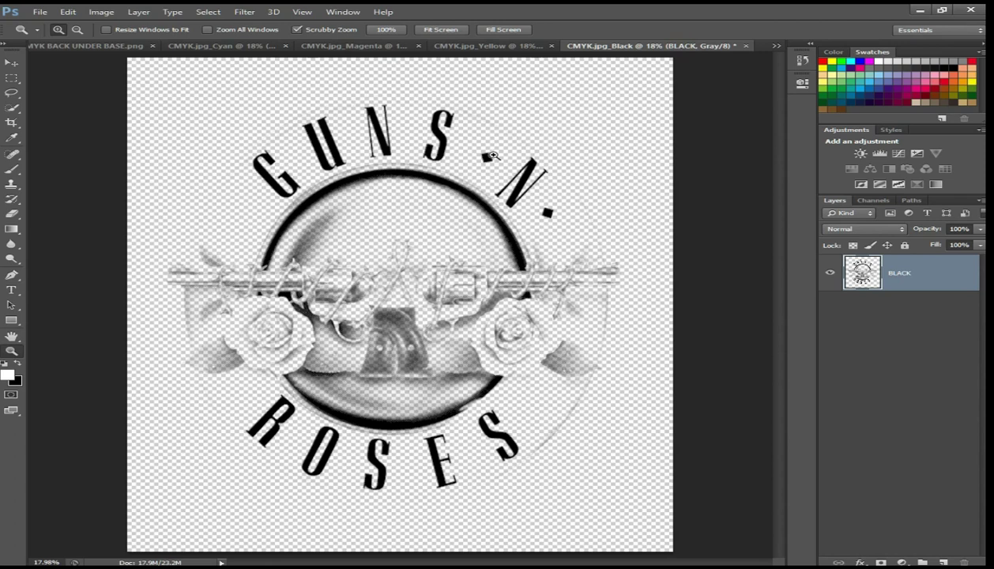
# - Paste the Yellow halftone in place below BLACK, rename it YELLOW, and return to the Yellow document
pyautogui.click(68, 12)
pyautogui.moveTo(95, 122)
pyautogui.click(285, 124)
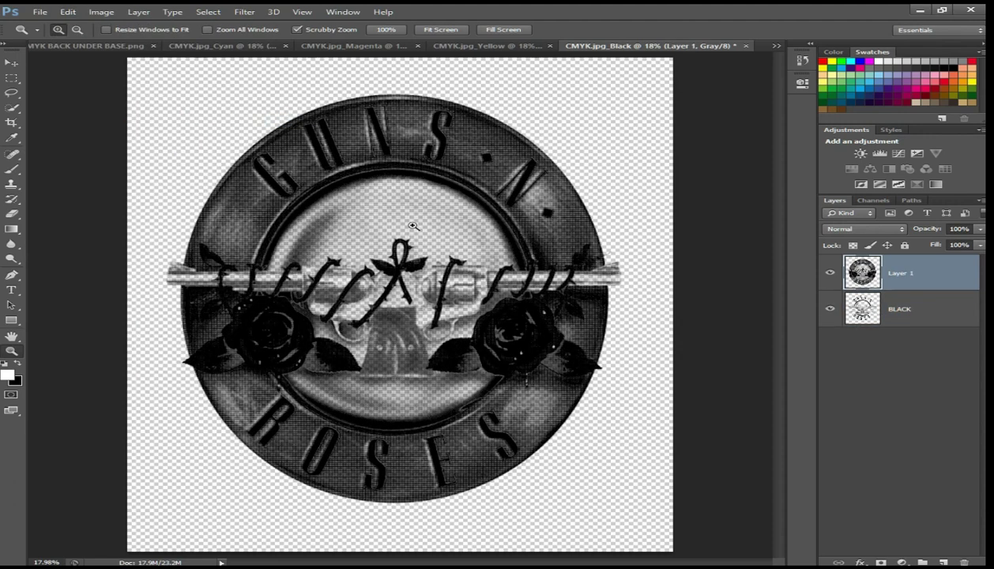
pyautogui.moveTo(929, 288); pyautogui.dragTo(945, 350)
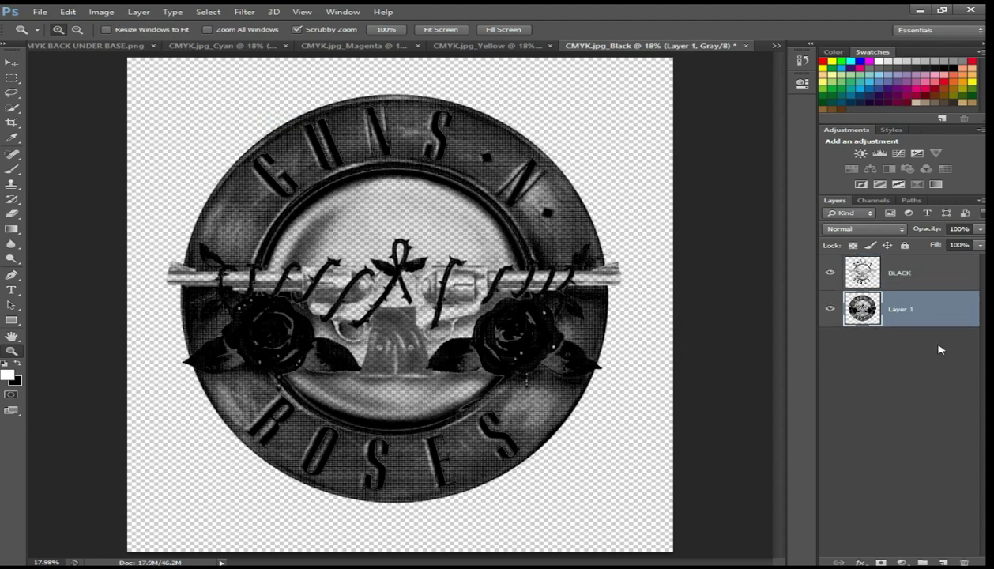
pyautogui.doubleClick(893, 309)
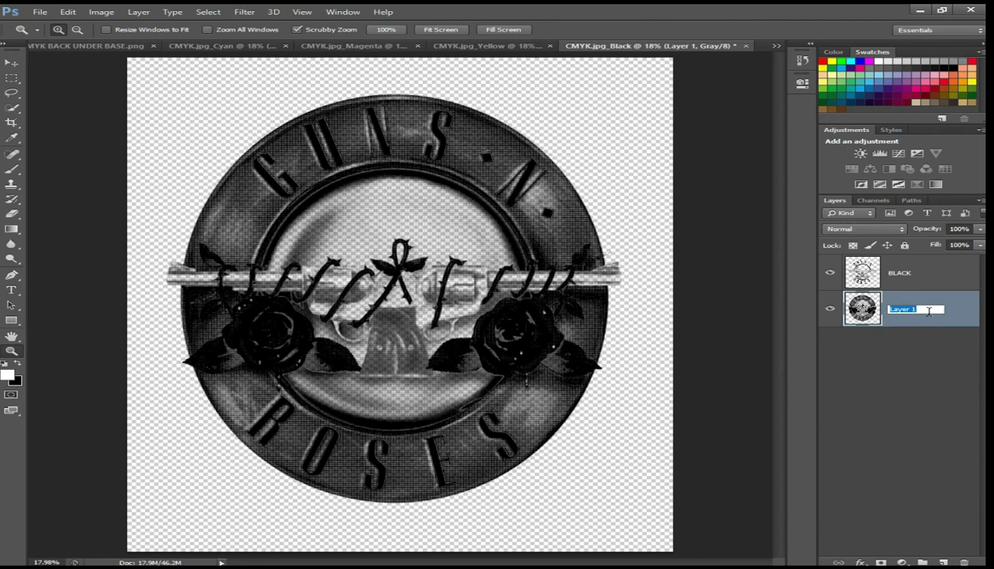
pyautogui.press('BackSpace')
pyautogui.write('YELLOW')
pyautogui.press('Return')
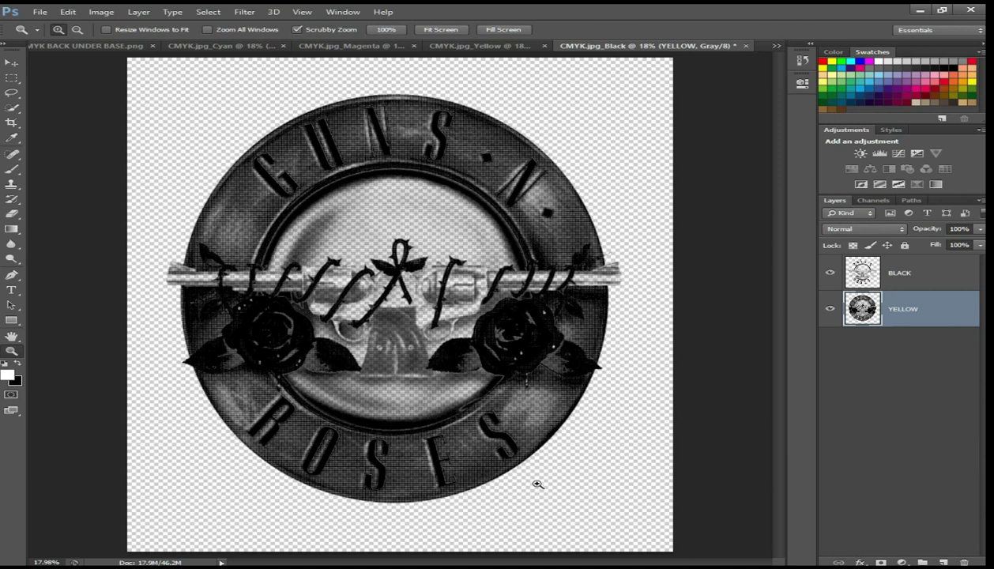
pyautogui.click(483, 561)
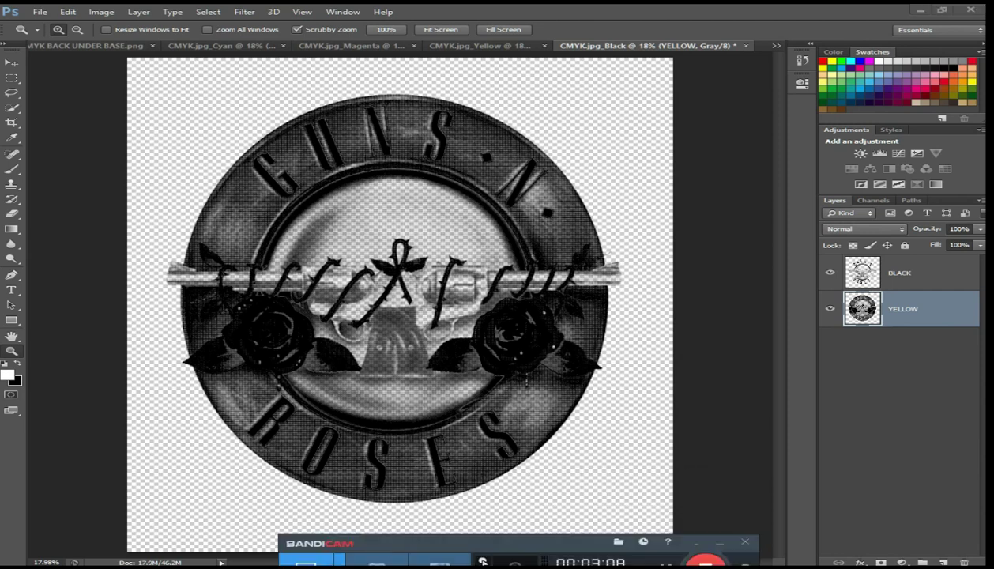
pyautogui.click(636, 24)
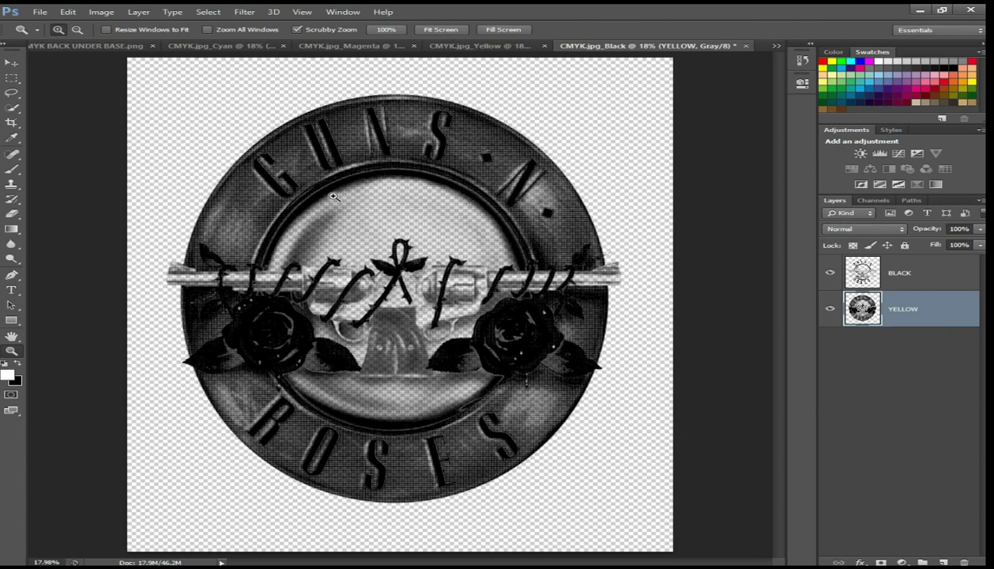
pyautogui.click(470, 45)
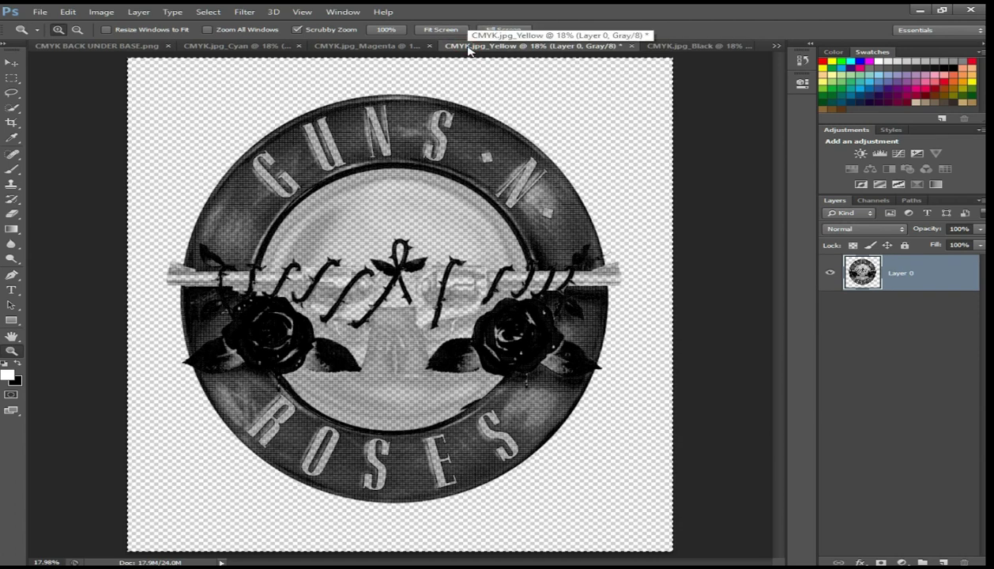
# - Close the Yellow document unsaved and convert Magenta to a 300 ppi bitmap with a 15° halftone
pyautogui.click(632, 47)
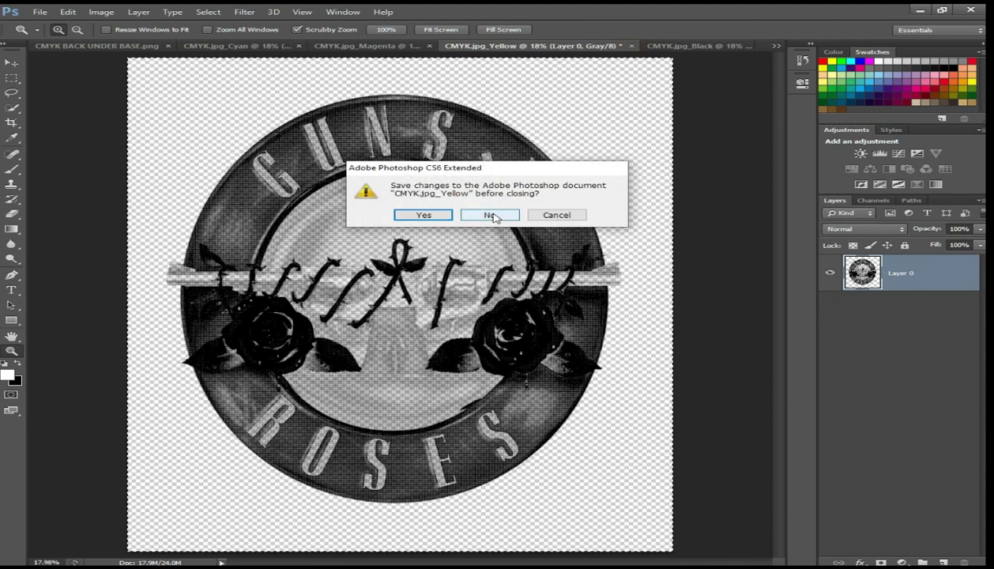
pyautogui.click(492, 213)
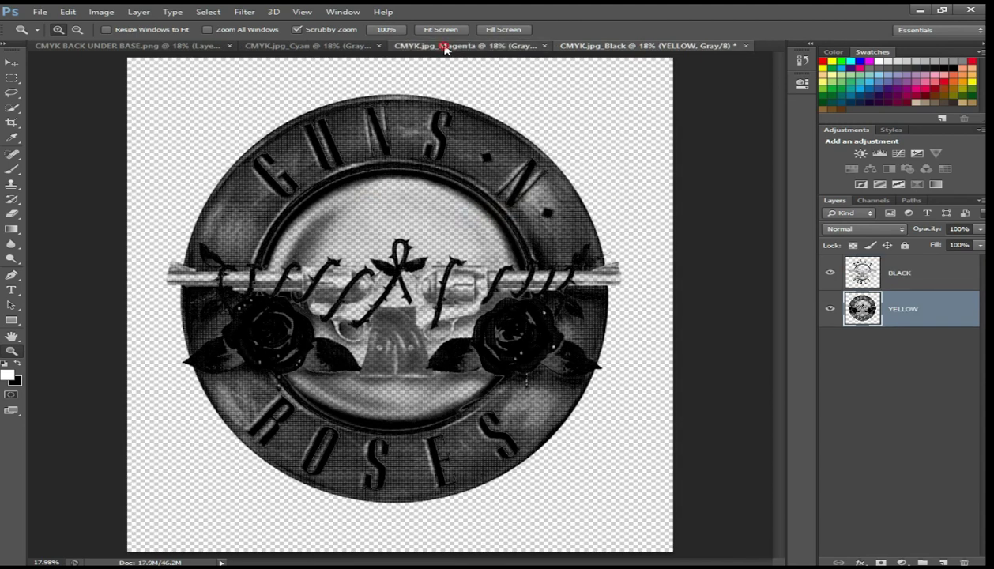
pyautogui.click(445, 47)
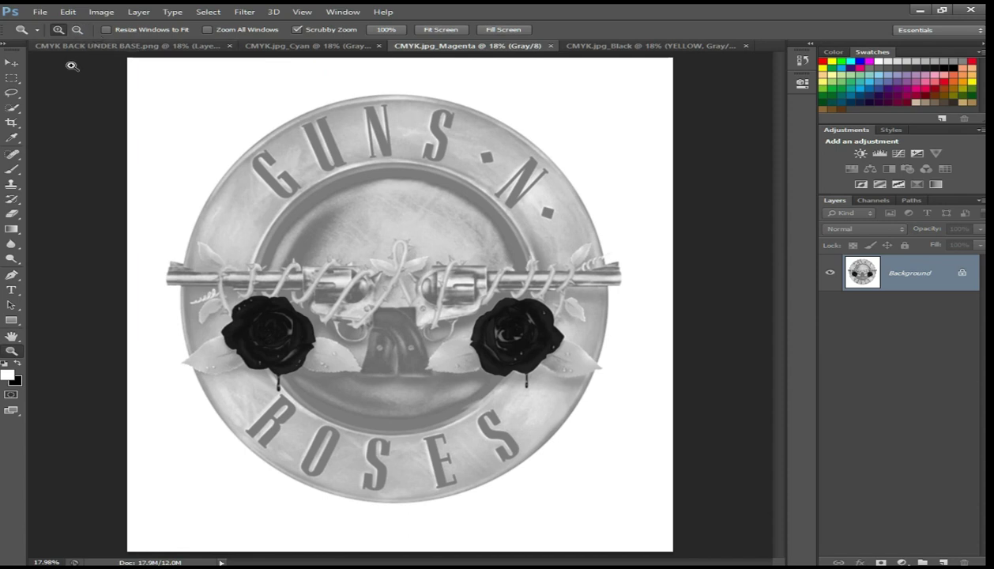
pyautogui.click(102, 12)
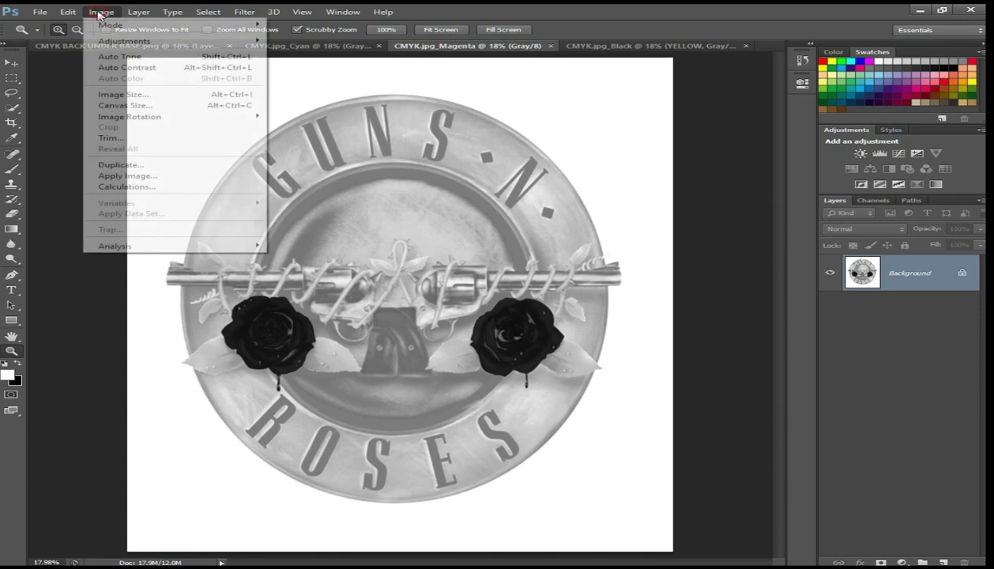
pyautogui.moveTo(110, 25)
pyautogui.click(287, 32)
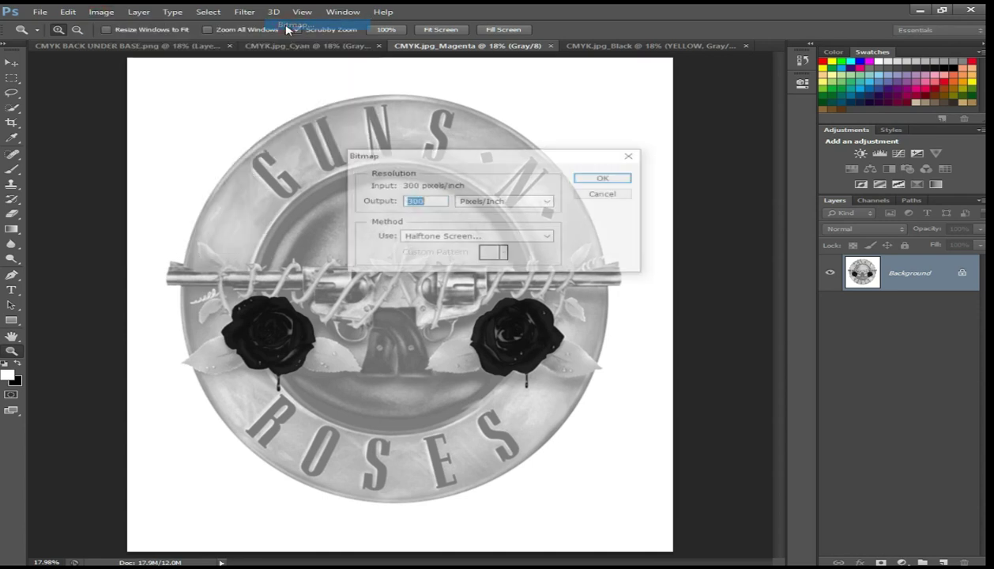
pyautogui.press('Return')
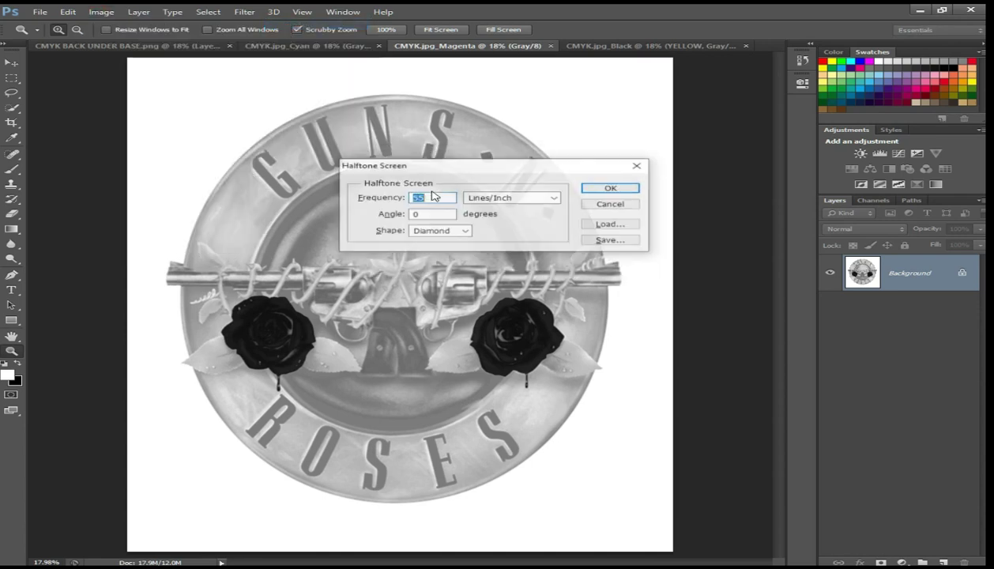
pyautogui.click(427, 213)
pyautogui.write('15')
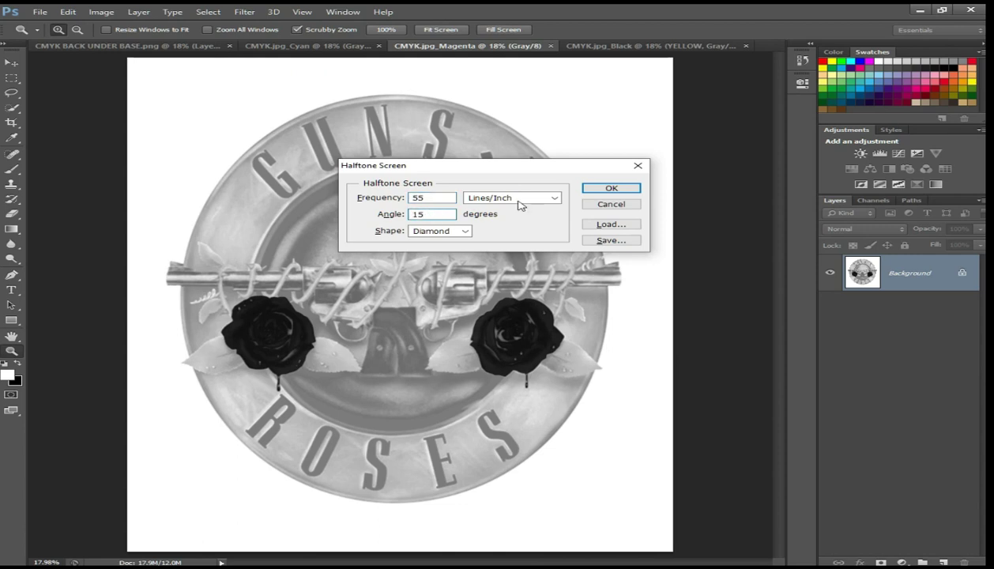
pyautogui.click(599, 190)
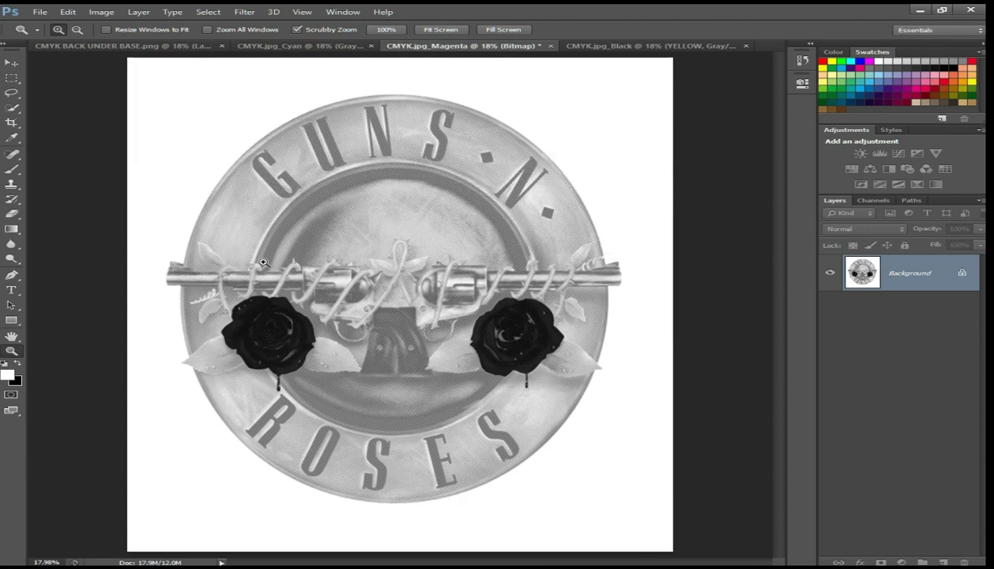
# - Zoom in and pan around to inspect the Magenta halftone dots, then fit the image on screen
pyautogui.click(371, 210)
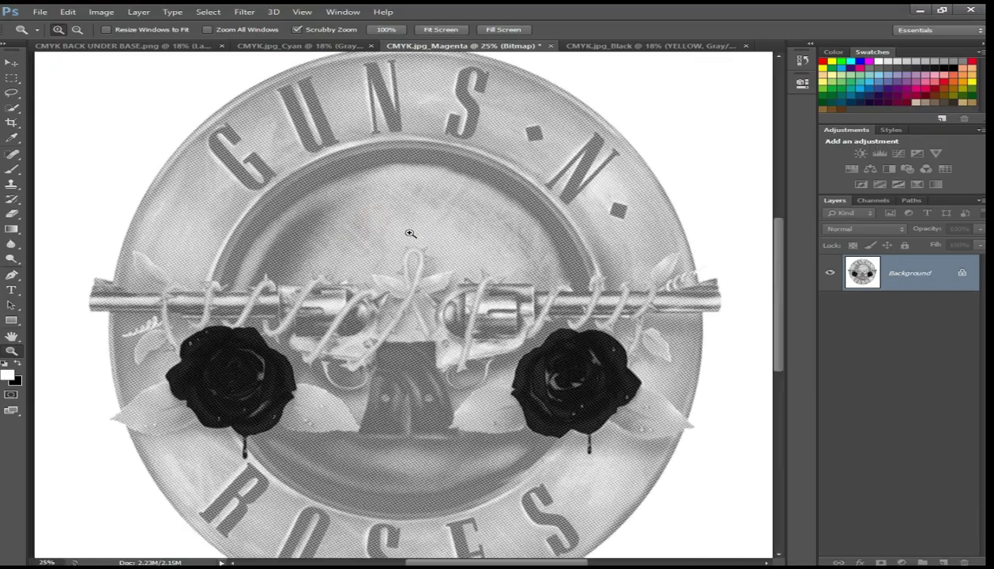
pyautogui.click(401, 230)
pyautogui.hotkey('ctrl', '+')
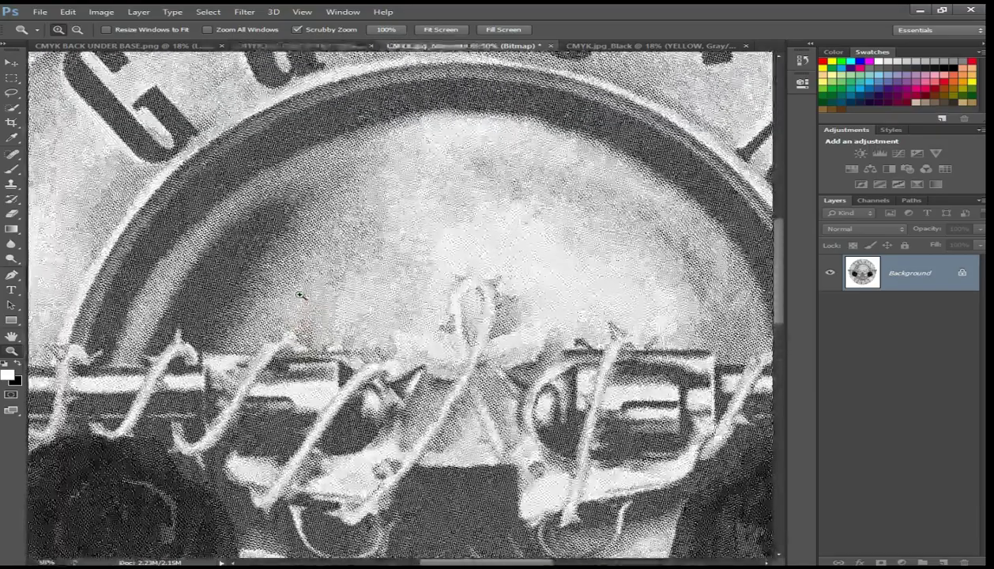
pyautogui.press('h')
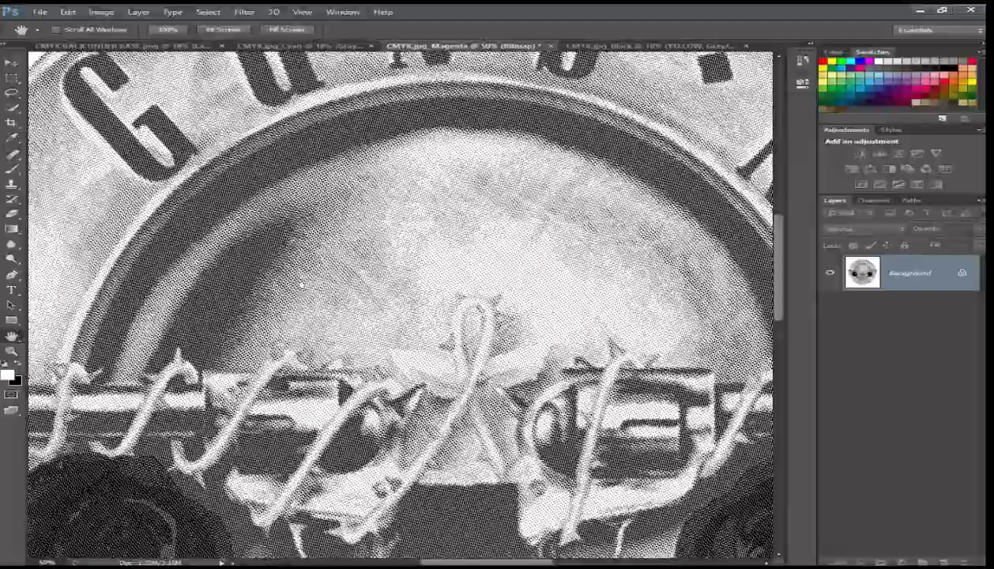
pyautogui.keyDown('ctrl'); pyautogui.click(317, 275); pyautogui.keyUp('ctrl')
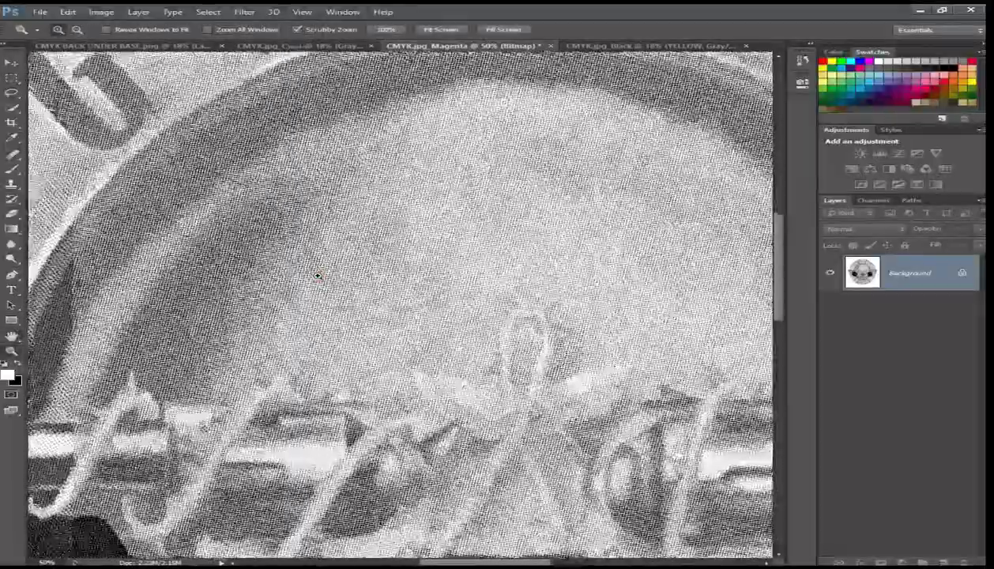
pyautogui.moveTo(373, 373); pyautogui.dragTo(266, 123)
pyautogui.moveTo(553, 355); pyautogui.dragTo(582, 33)
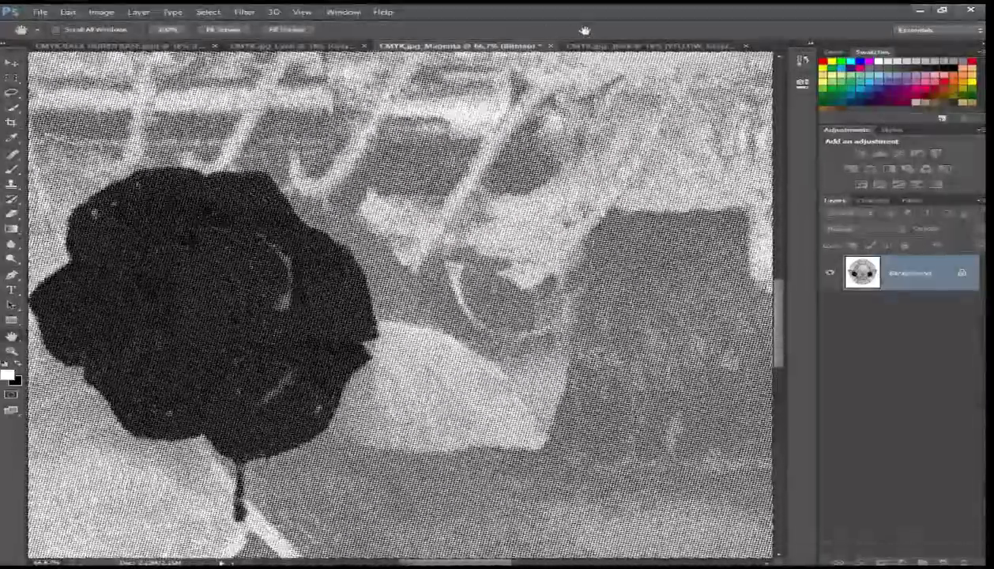
pyautogui.moveTo(646, 55); pyautogui.dragTo(424, 310)
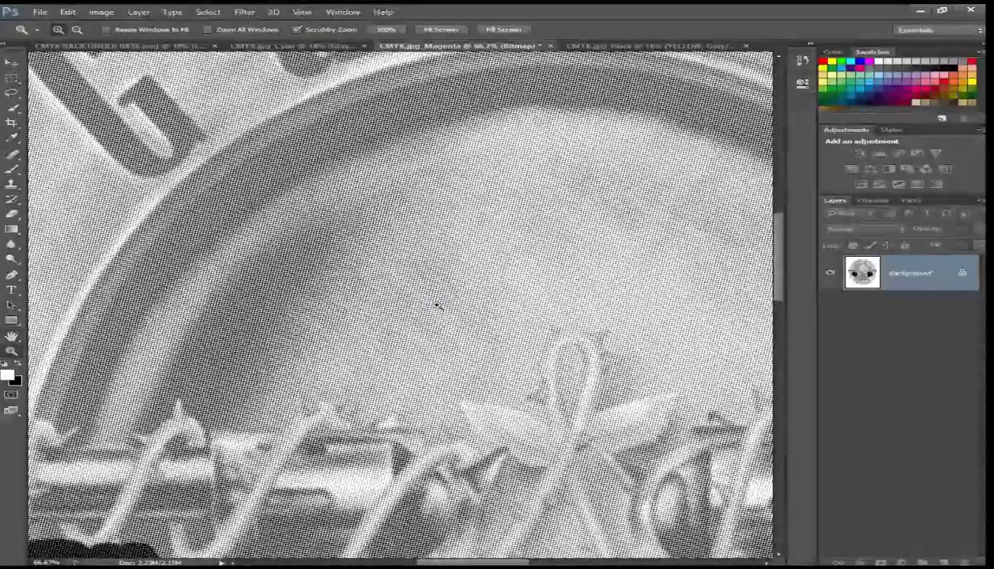
pyautogui.rightClick(437, 305)
pyautogui.click(457, 313)
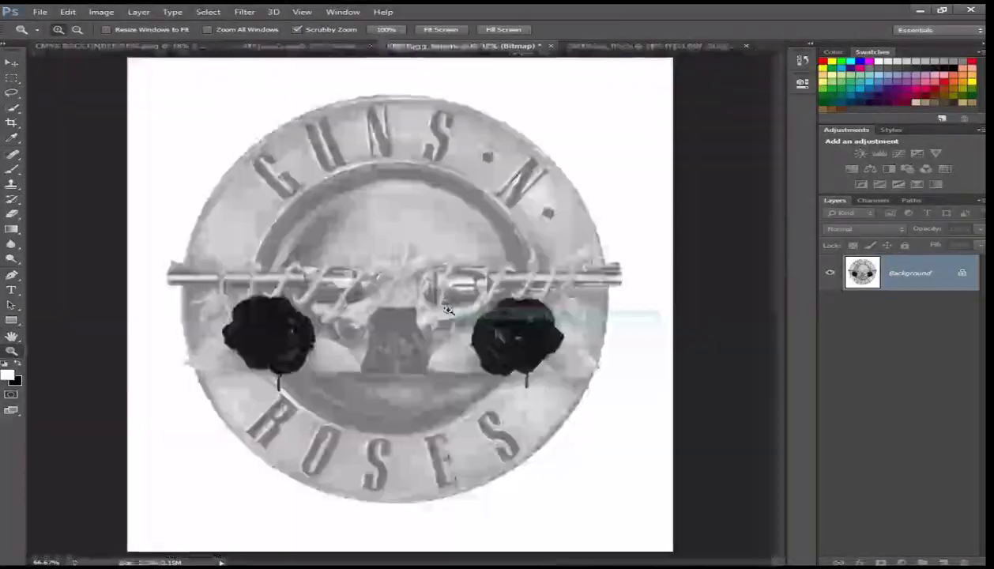
# - Convert the Magenta bitmap back to grayscale and unlock the Background as Layer 0
pyautogui.click(101, 11)
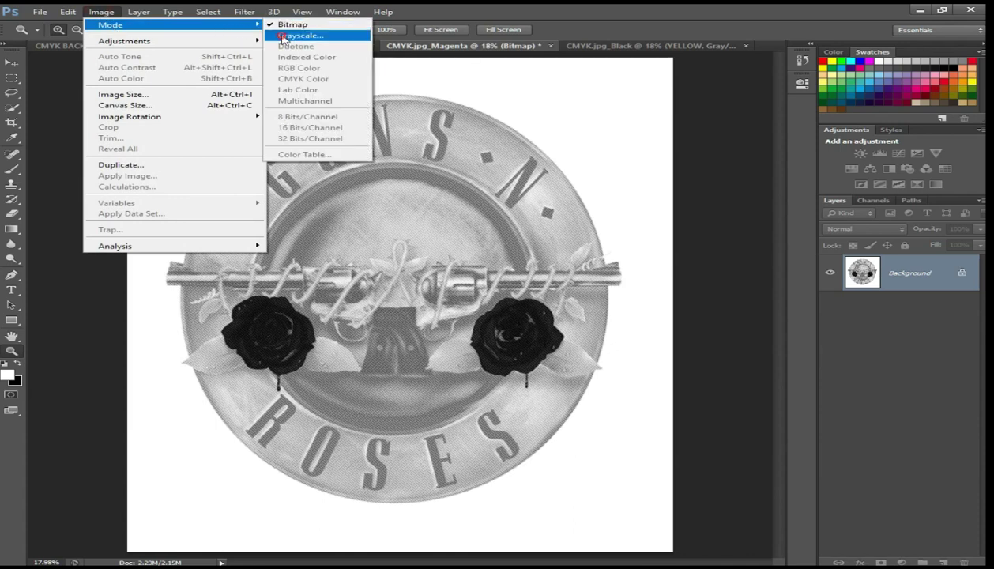
pyautogui.click(277, 36)
pyautogui.press('Return')
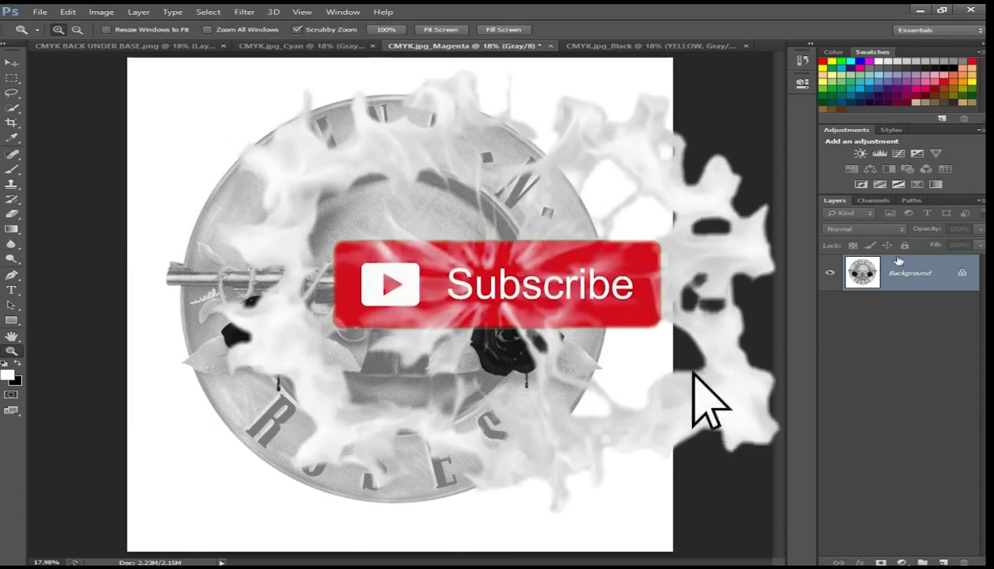
pyautogui.doubleClick(898, 274)
pyautogui.press('Return')
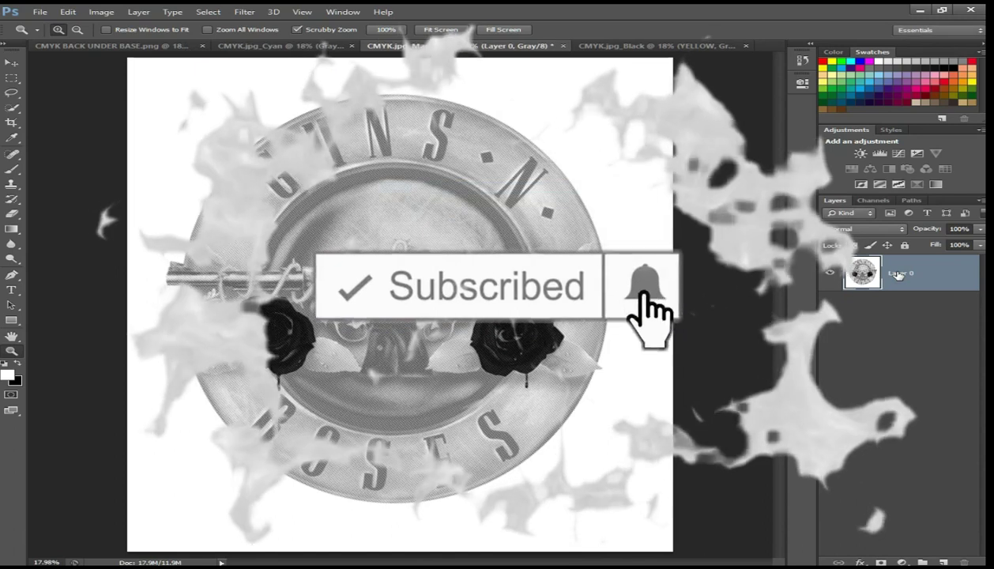
# - Delete the white areas via Color Range, deselect, select all, and switch to the Black document
pyautogui.click(209, 11)
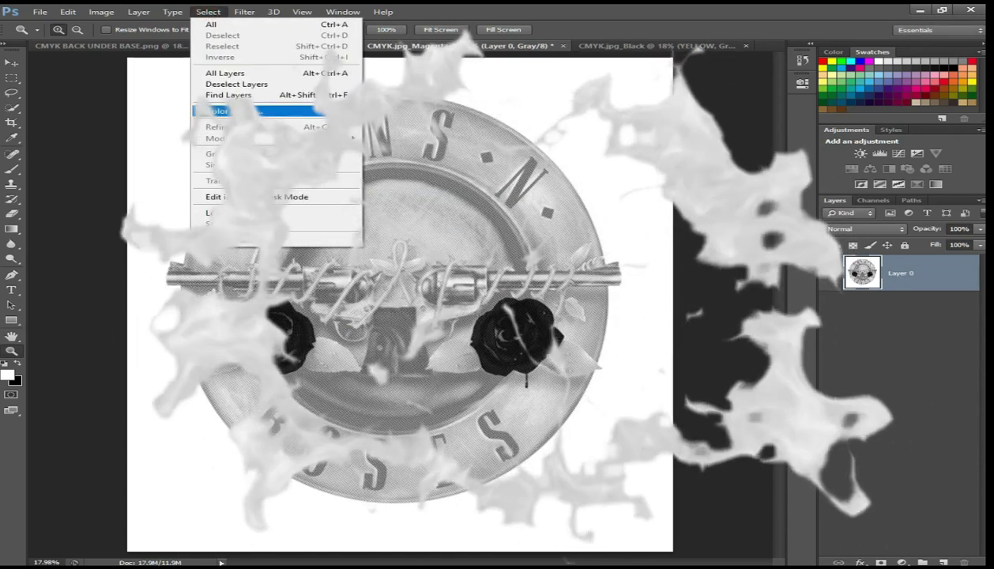
pyautogui.click(231, 111)
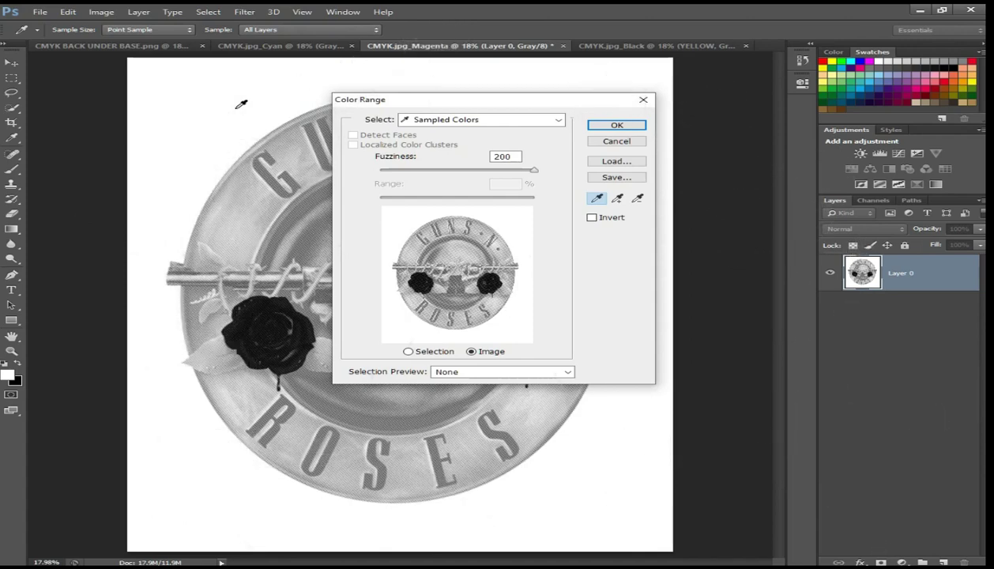
pyautogui.press('Return')
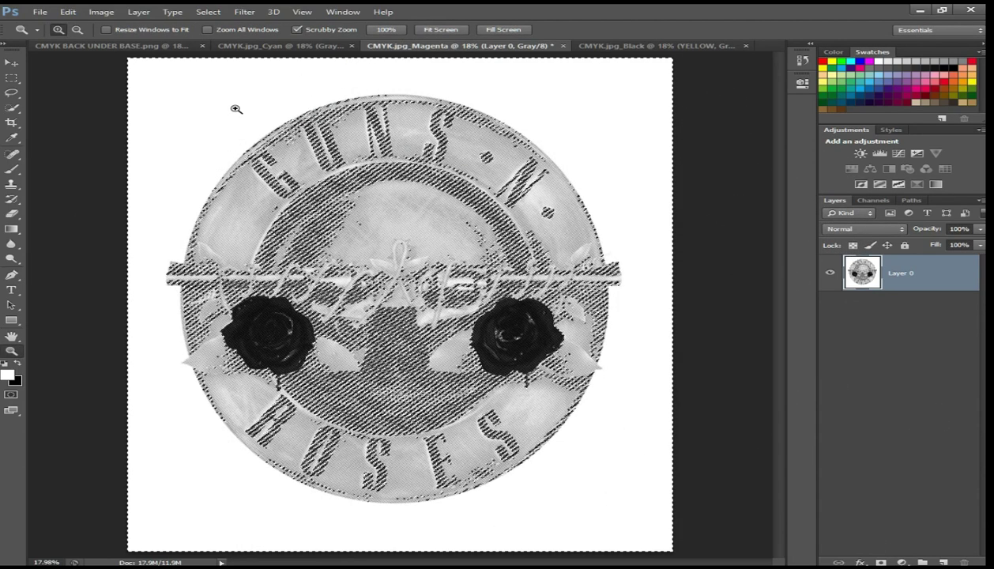
pyautogui.press('Delete')
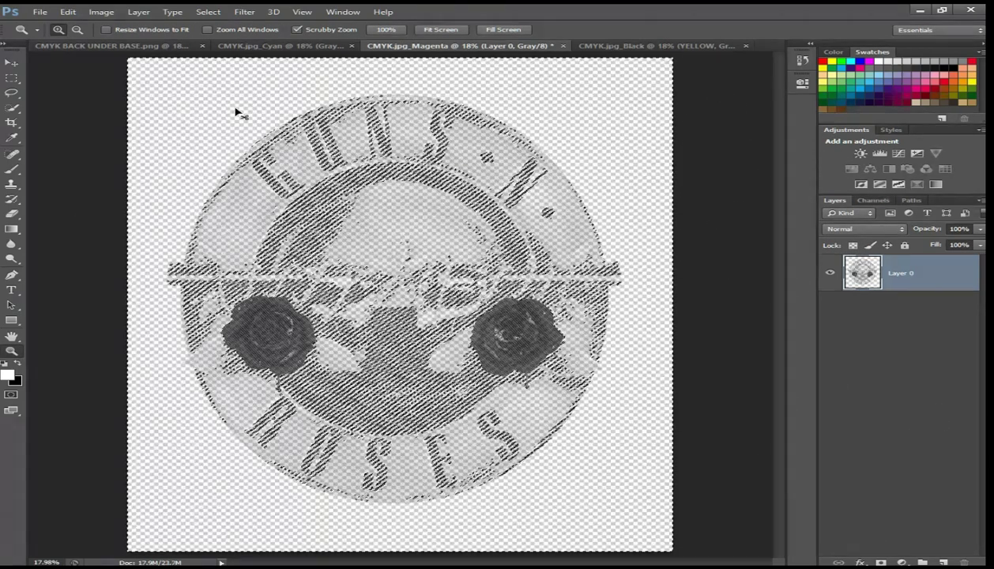
pyautogui.hotkey('ctrl', 'd')
pyautogui.hotkey('ctrl', 'a')
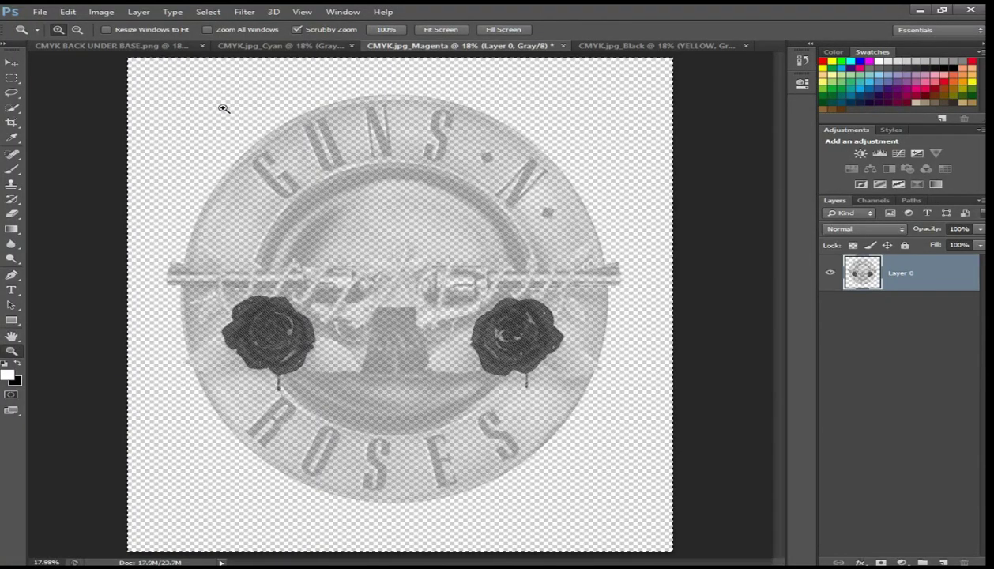
pyautogui.click(625, 47)
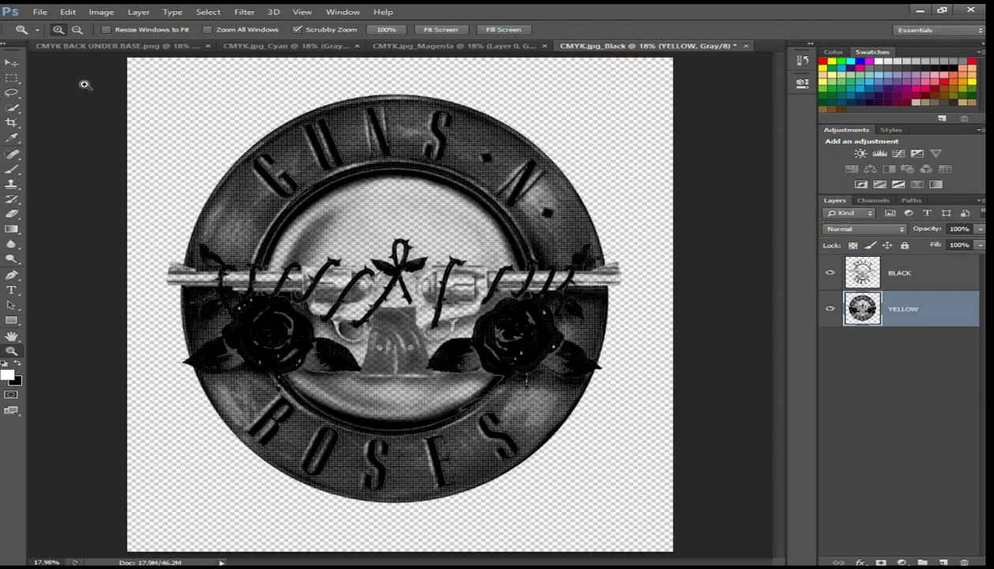
# - Paste the Magenta halftone in place as a layer named MAGENTA between BLACK and YELLOW
pyautogui.click(68, 12)
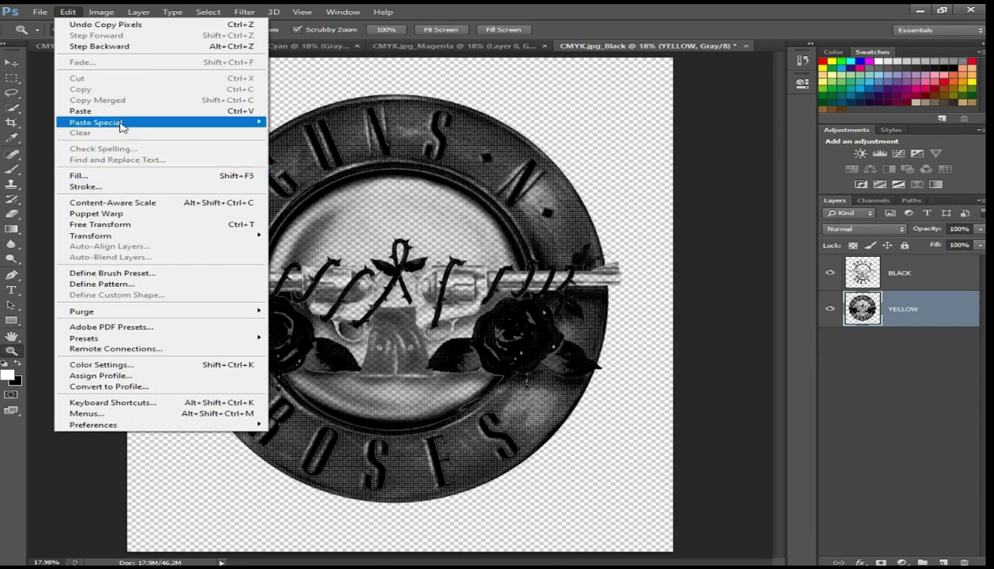
pyautogui.click(294, 124)
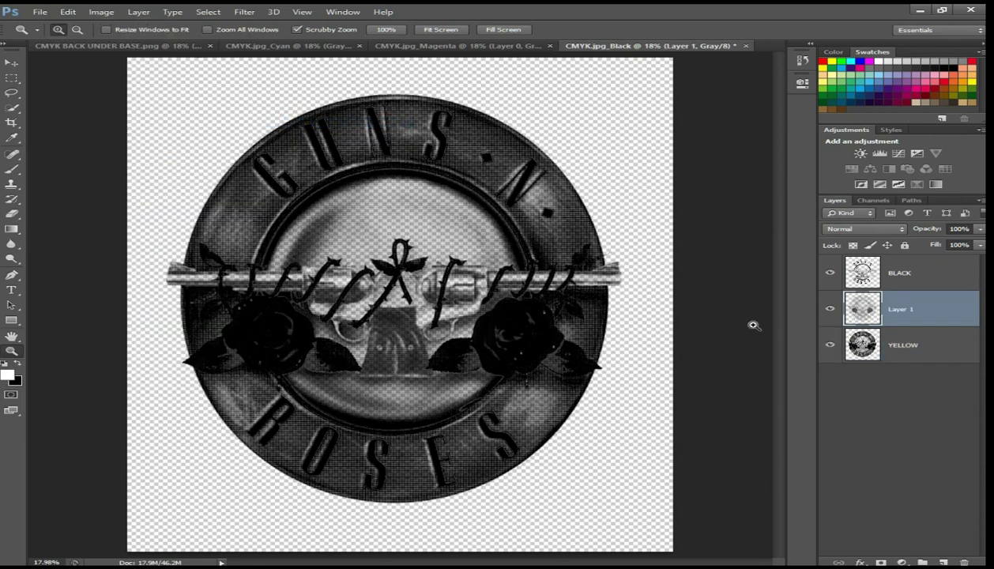
pyautogui.doubleClick(902, 310)
pyautogui.press('BackSpace')
pyautogui.write('MAGENTA')
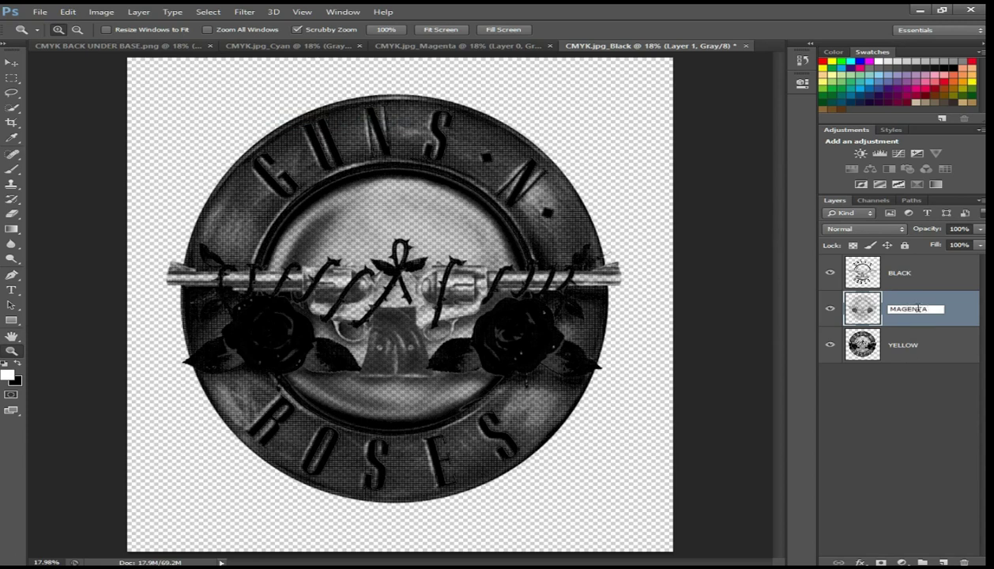
pyautogui.press('Return')
pyautogui.moveTo(946, 311); pyautogui.dragTo(948, 366)
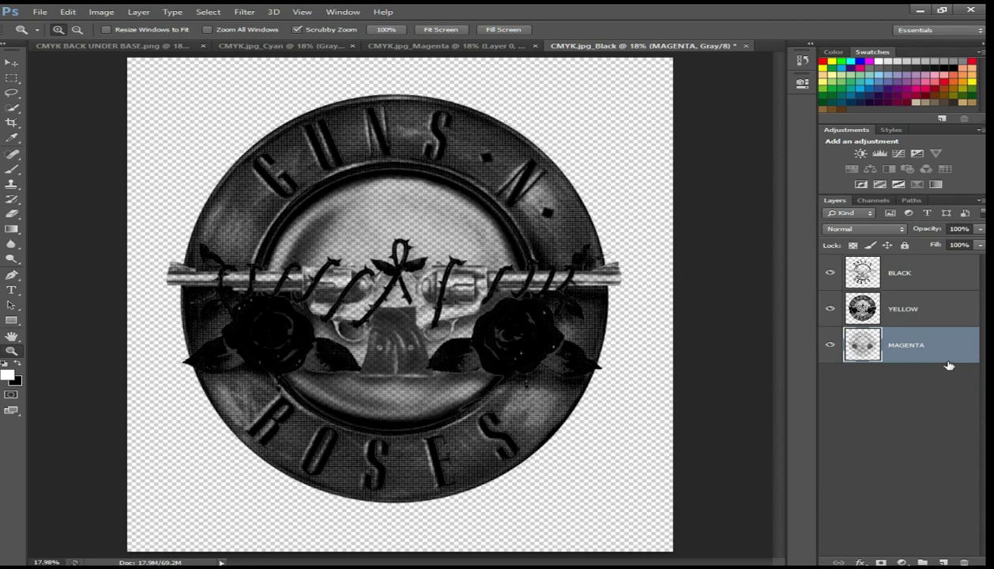
pyautogui.moveTo(951, 348); pyautogui.dragTo(942, 294)
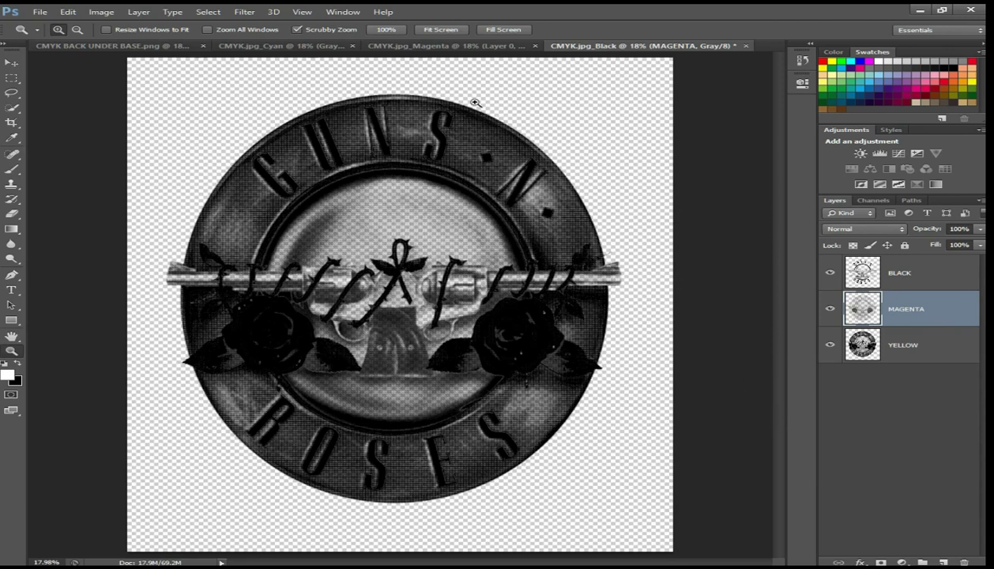
# - Close the Magenta document without saving
pyautogui.click(467, 47)
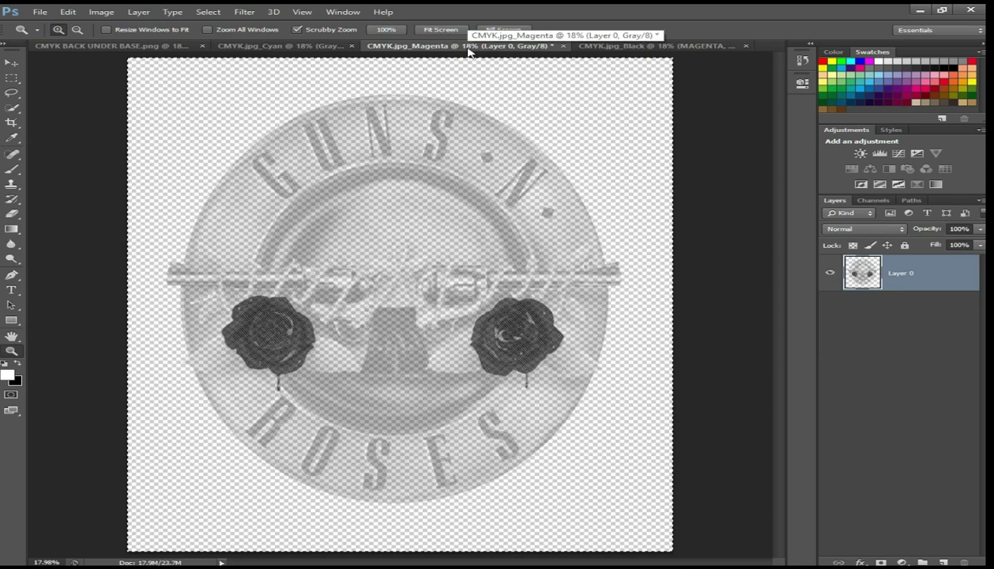
pyautogui.click(563, 46)
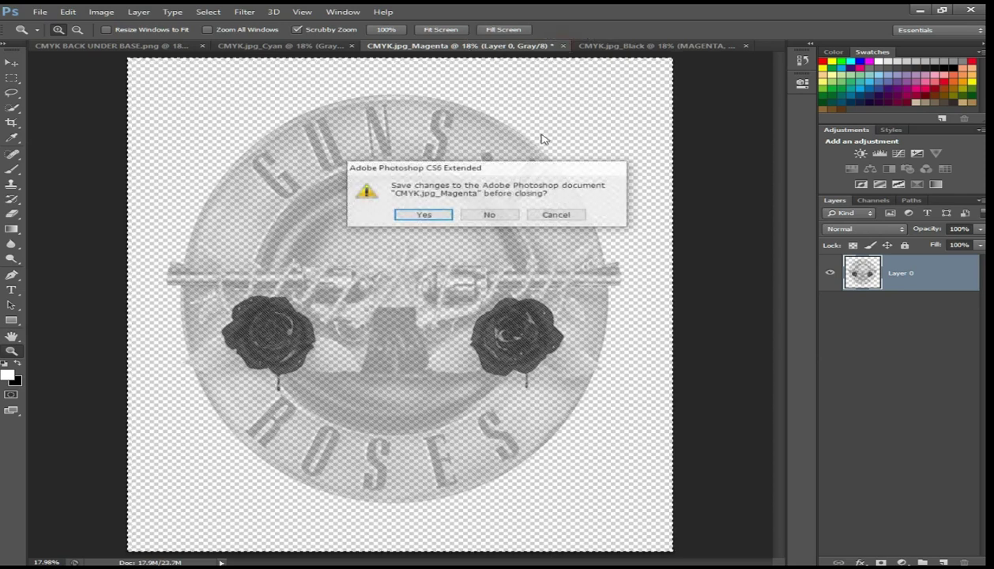
pyautogui.click(490, 215)
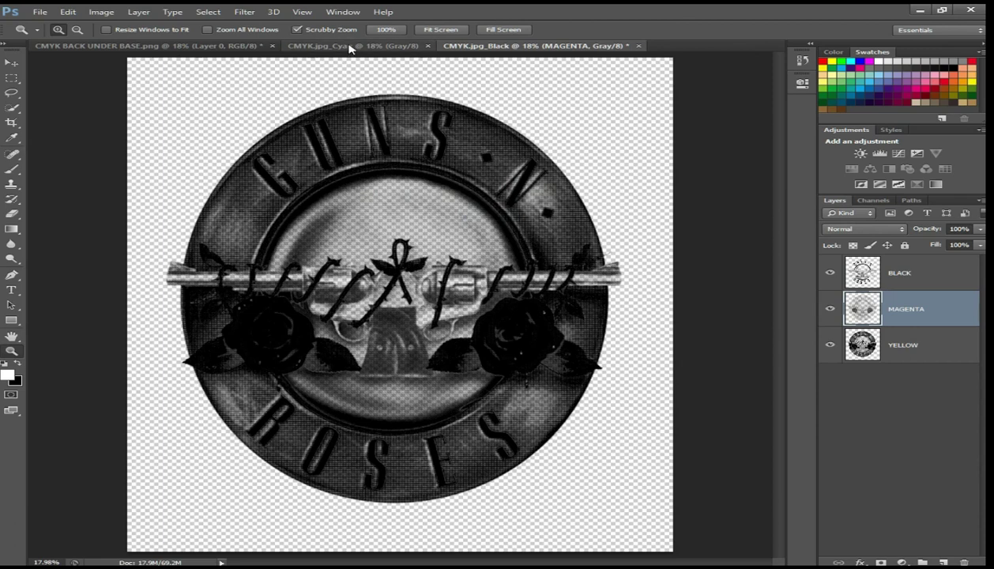
# - Convert the Cyan document to a 300 ppi bitmap halftone screen at a 57° angle
pyautogui.click(350, 47)
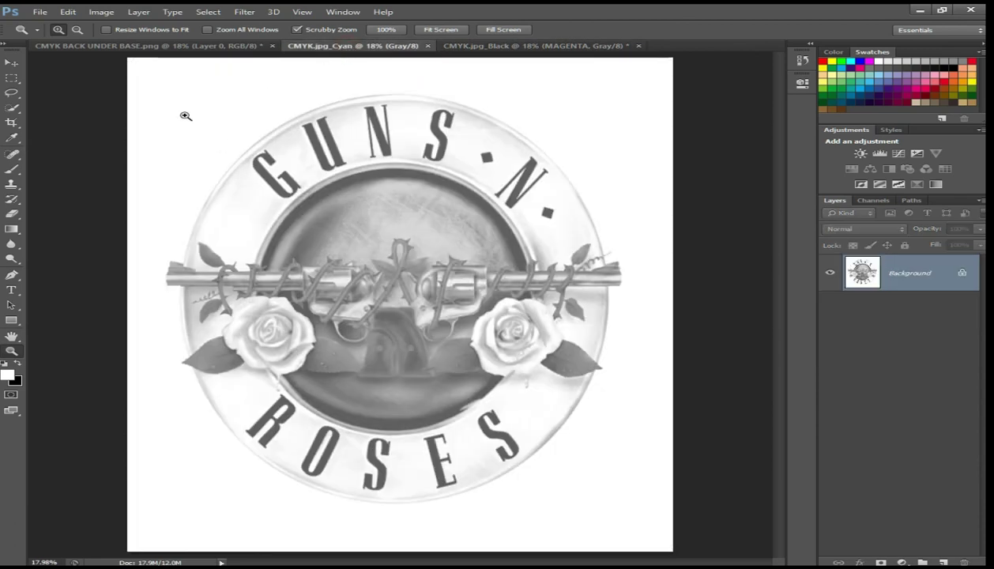
pyautogui.click(69, 11)
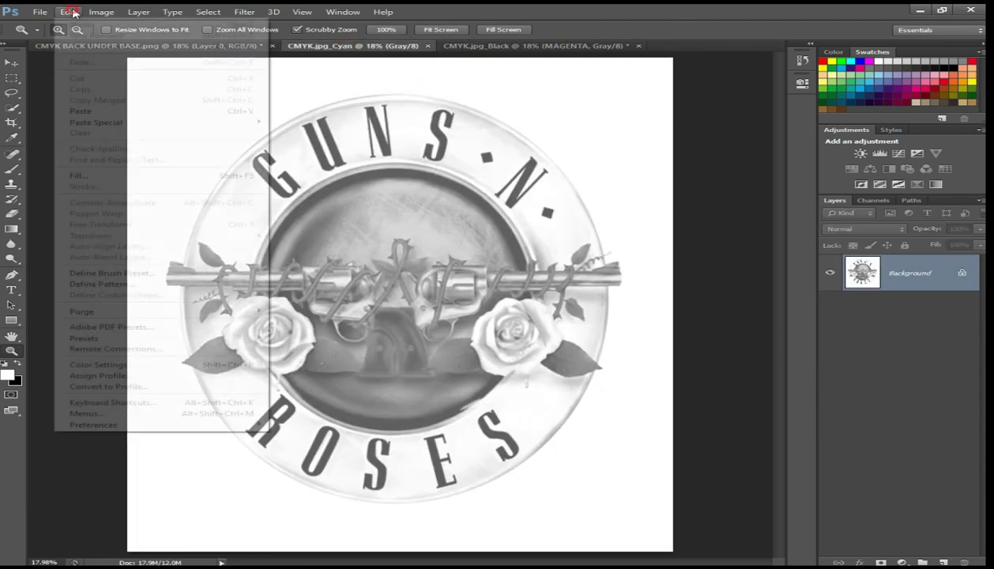
pyautogui.moveTo(102, 12)
pyautogui.moveTo(142, 25)
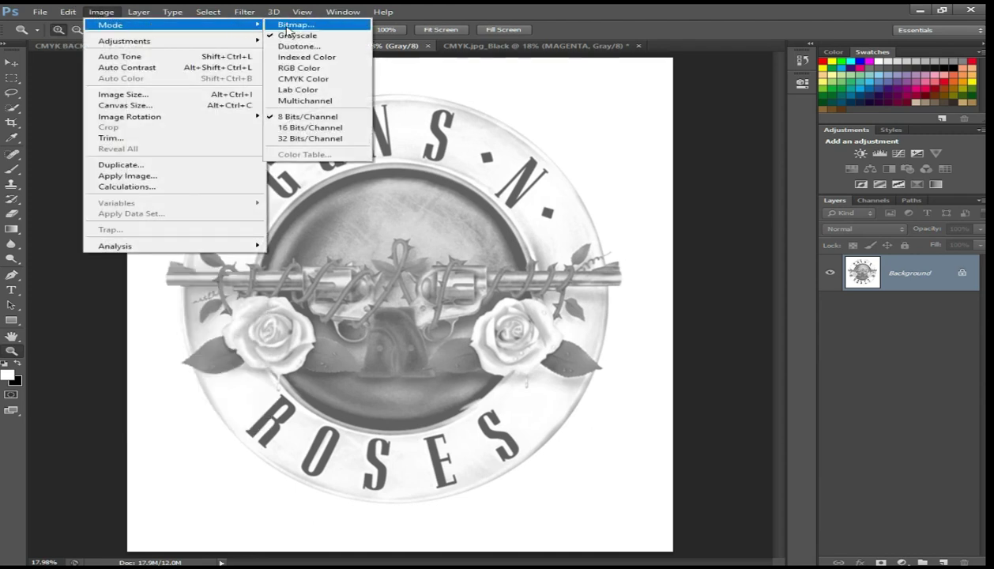
pyautogui.click(299, 25)
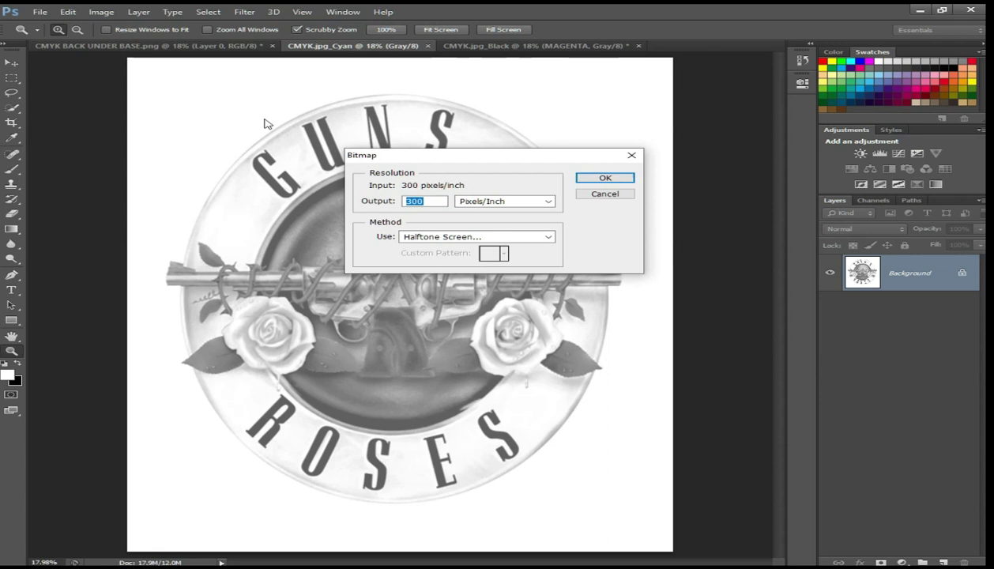
pyautogui.press('Return')
pyautogui.doubleClick(417, 215)
pyautogui.write('5')
pyautogui.write('7')
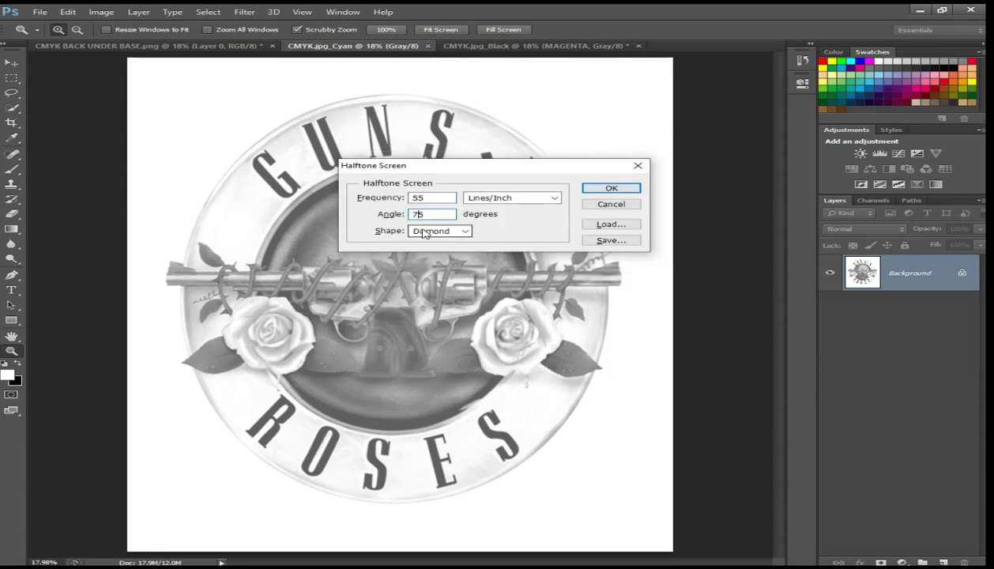
pyautogui.click(610, 190)
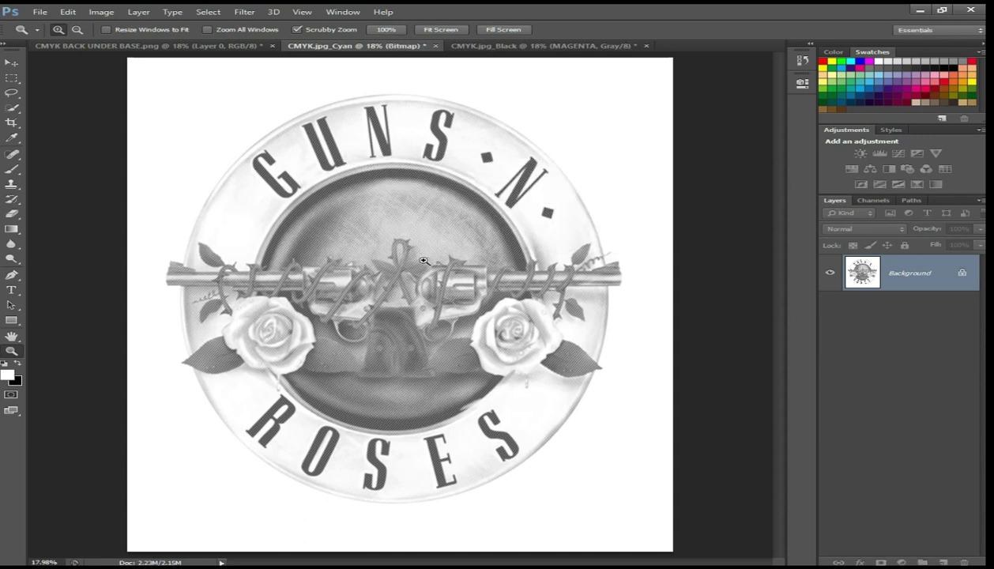
# - Zoom in to inspect the halftone dots on the rose at 100%, then fit the whole logo on screen
pyautogui.click(382, 186)
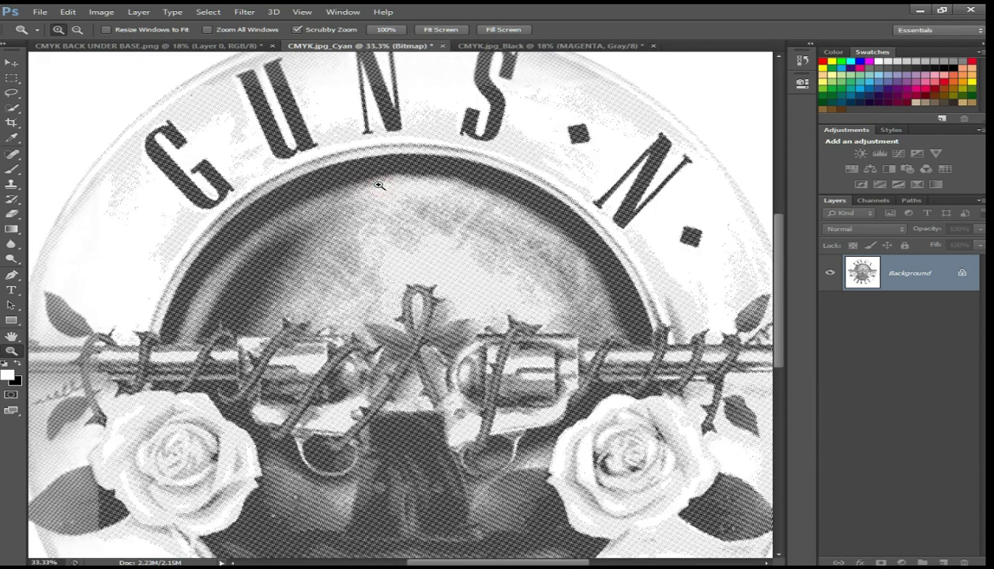
pyautogui.click(251, 229)
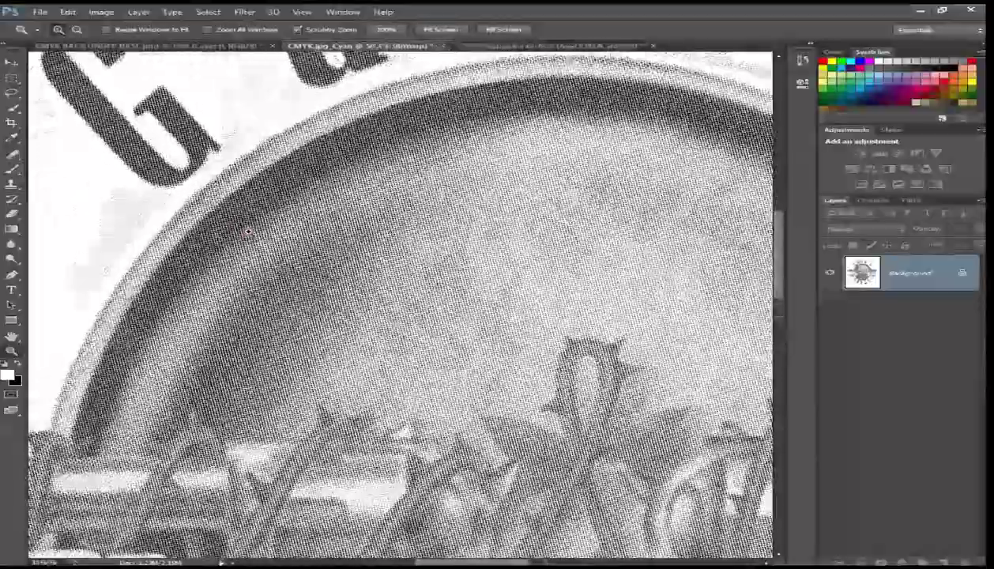
pyautogui.scroll(-2, 317, 361)
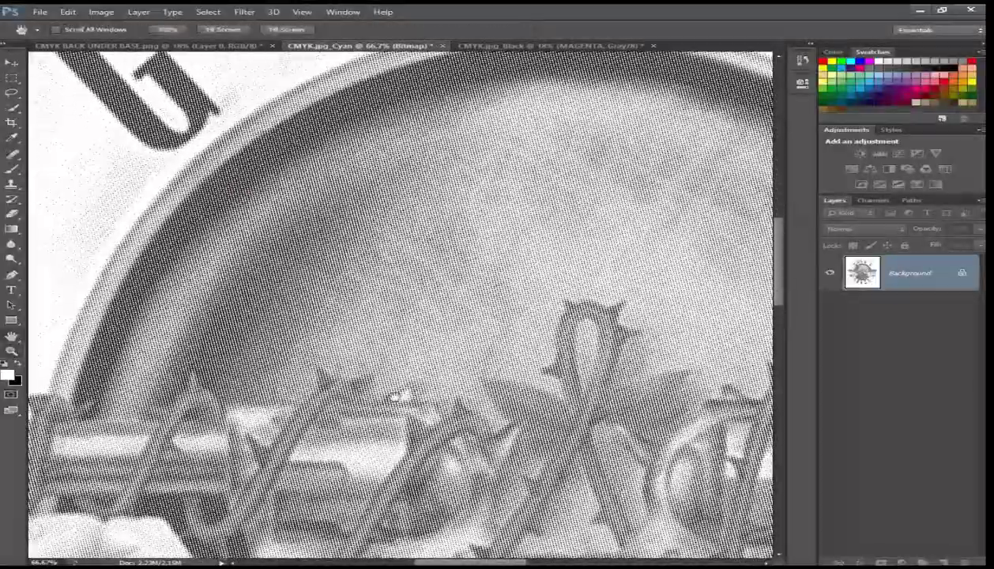
pyautogui.moveTo(317, 361); pyautogui.dragTo(316, 236)
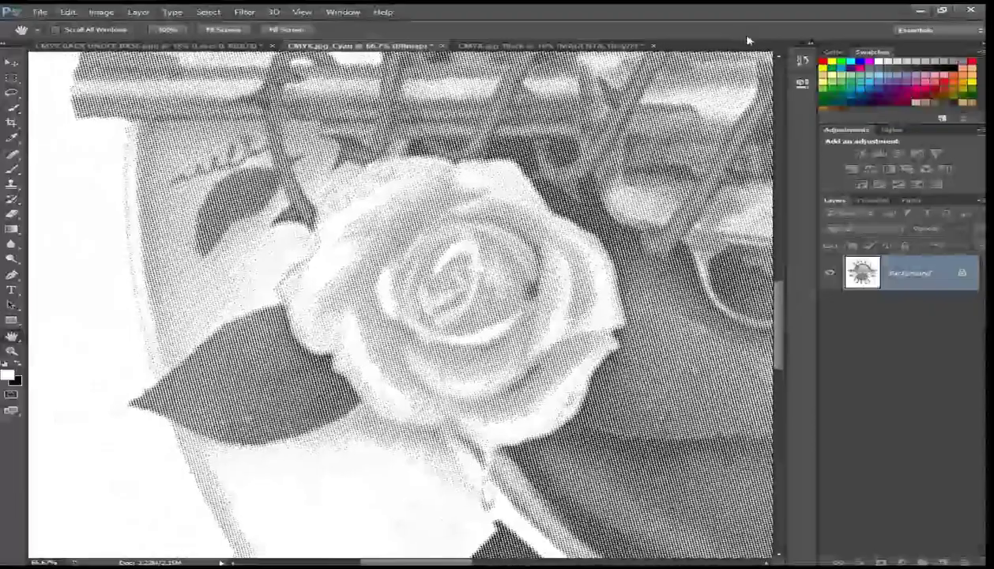
pyautogui.press('z')
pyautogui.click(440, 299)
pyautogui.rightClick(449, 287)
pyautogui.click(498, 288)
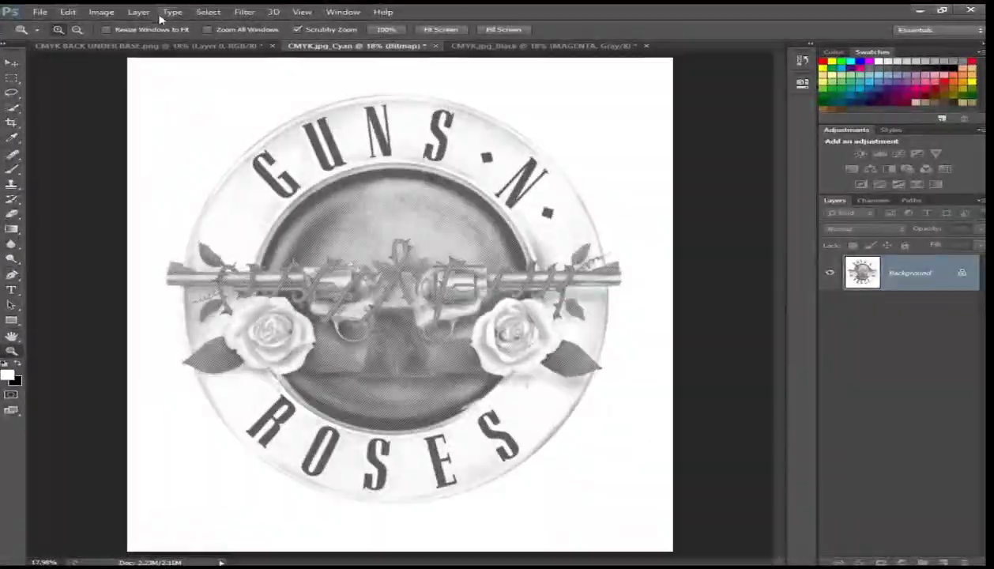
pyautogui.click(102, 11)
pyautogui.moveTo(111, 25)
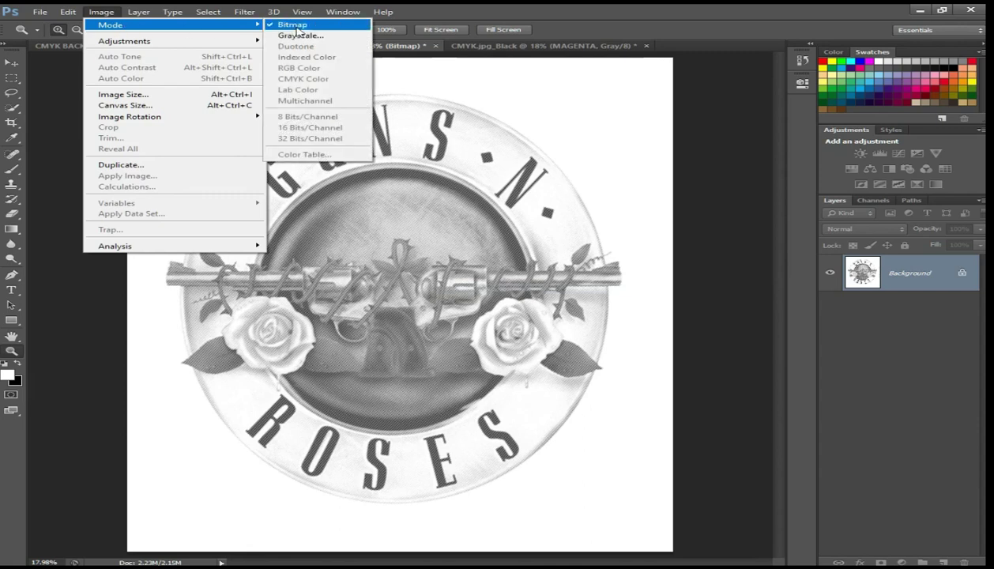
# - Convert the Cyan halftone to Grayscale and turn its Background into Layer 0
pyautogui.click(299, 36)
pyautogui.press('Return')
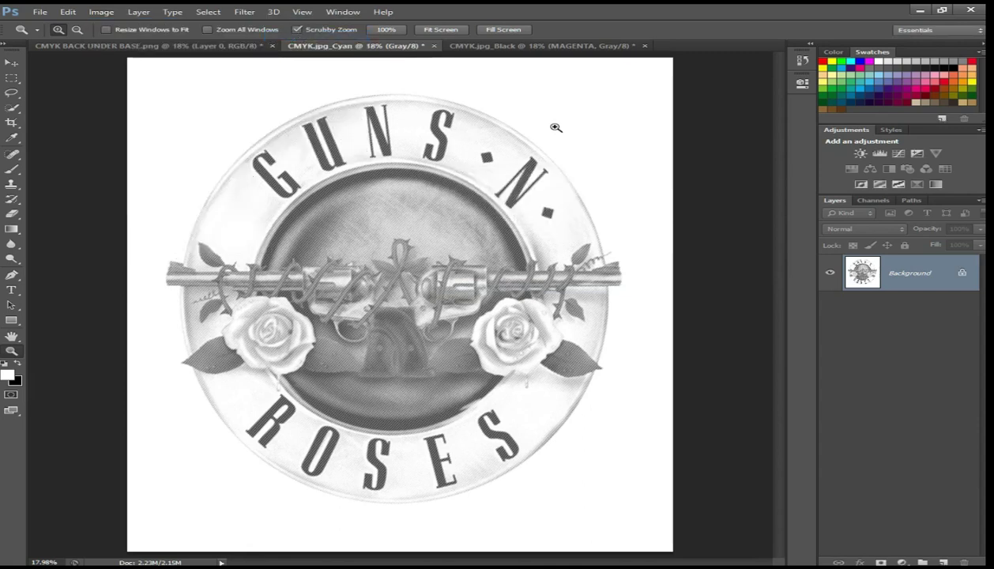
pyautogui.doubleClick(898, 275)
pyautogui.press('Return')
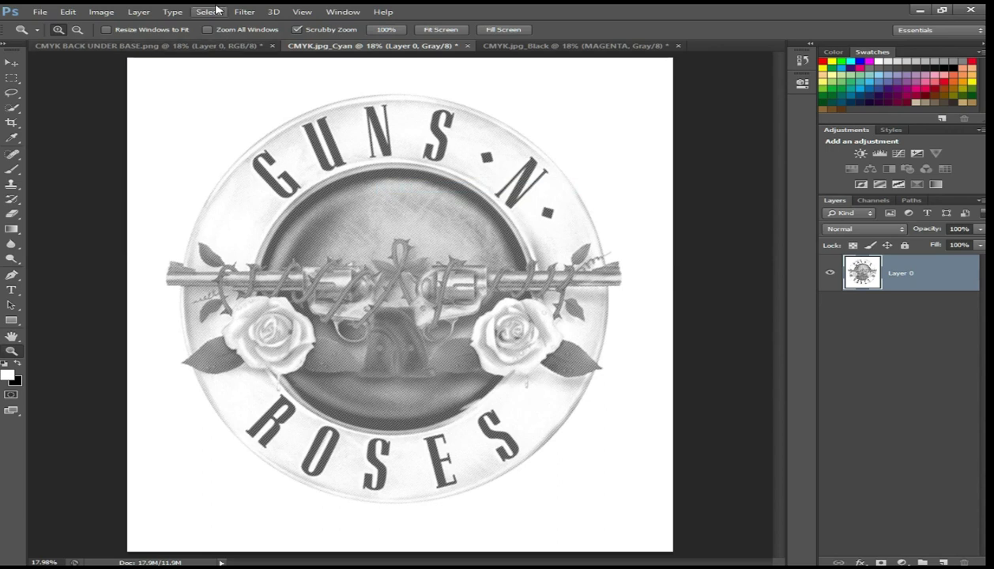
# - Delete the white areas picked with Color Range, then select the whole canvas
pyautogui.click(210, 11)
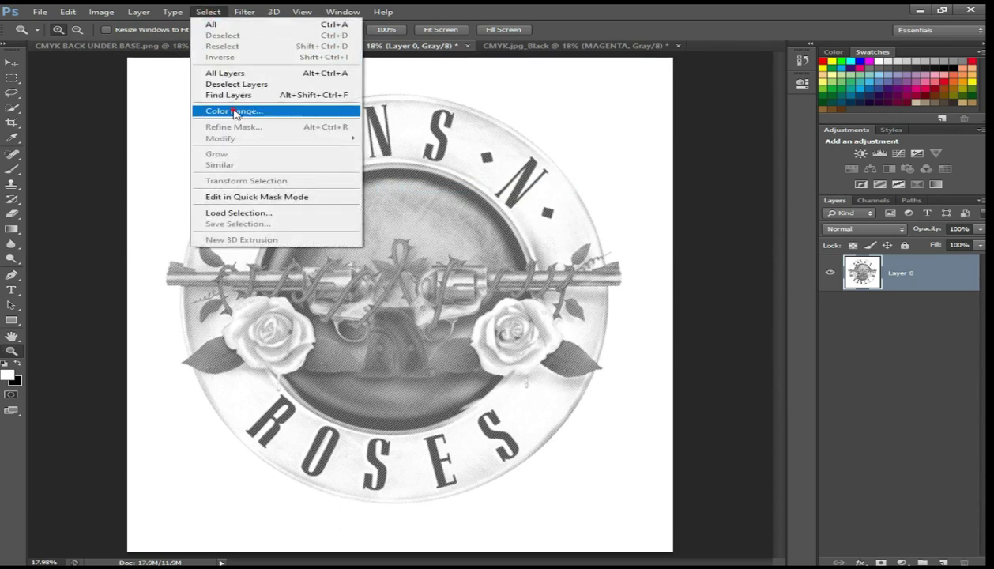
pyautogui.click(234, 112)
pyautogui.press('Return')
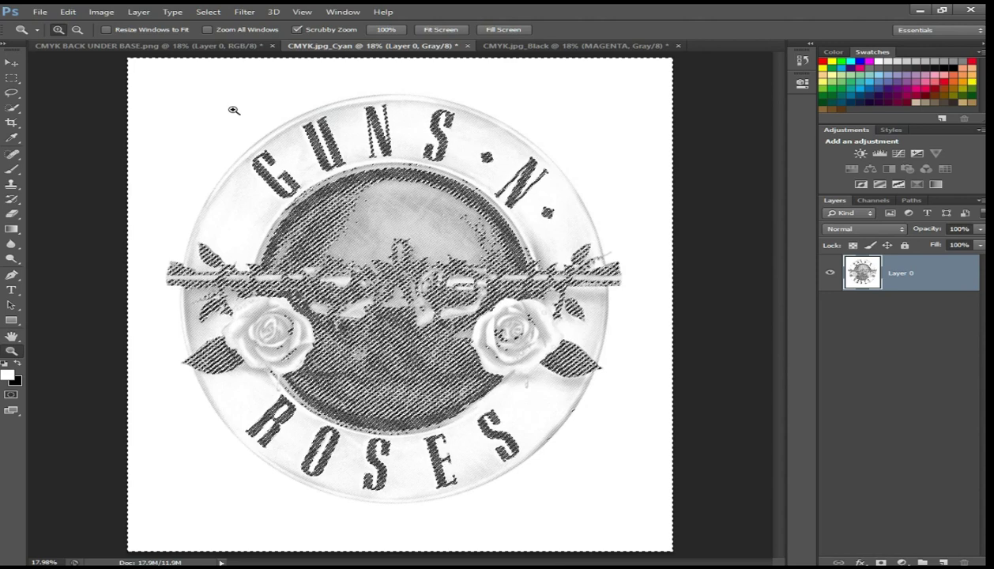
pyautogui.press('Delete')
pyautogui.hotkey('ctrl', 'd')
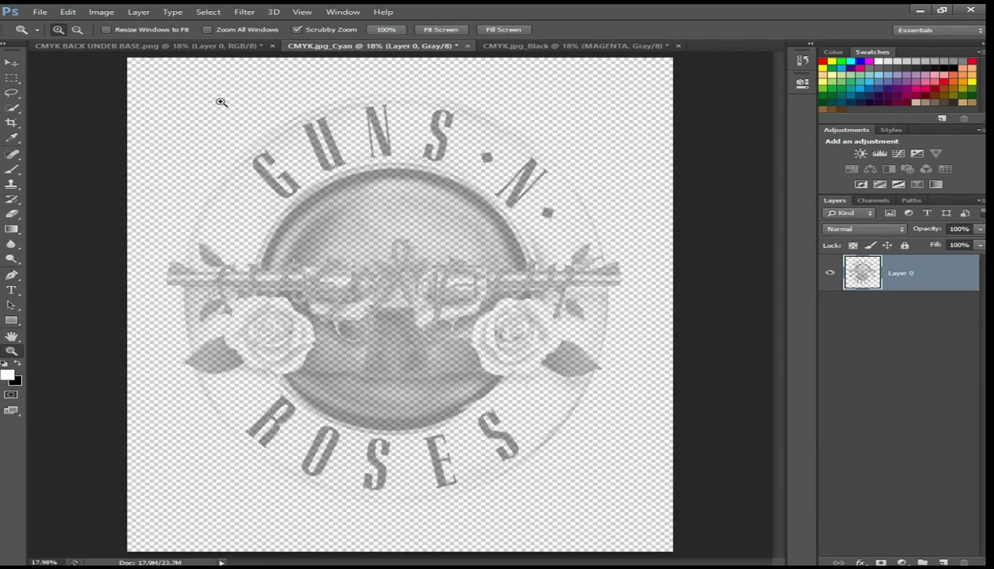
pyautogui.hotkey('ctrl', 'a')
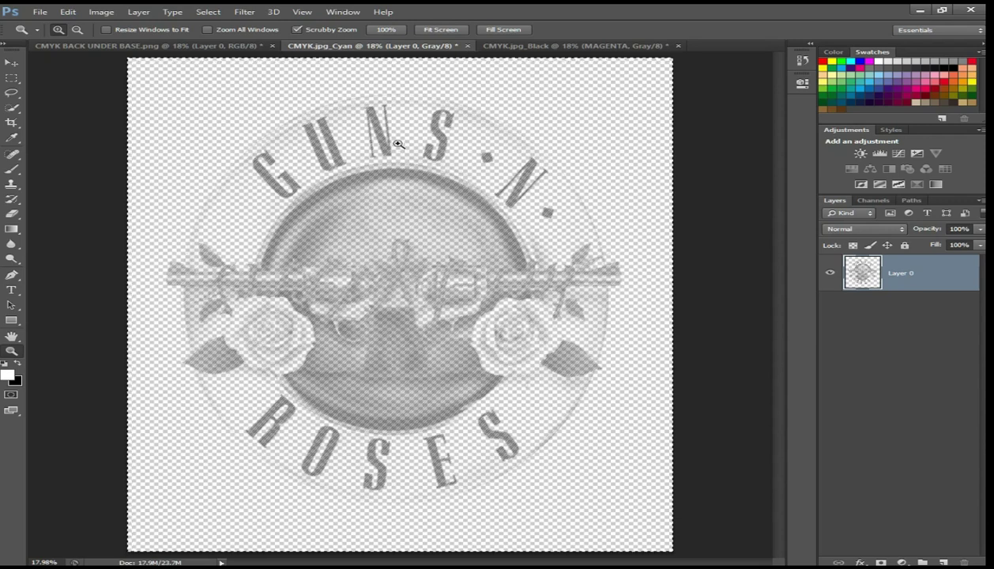
pyautogui.click(544, 47)
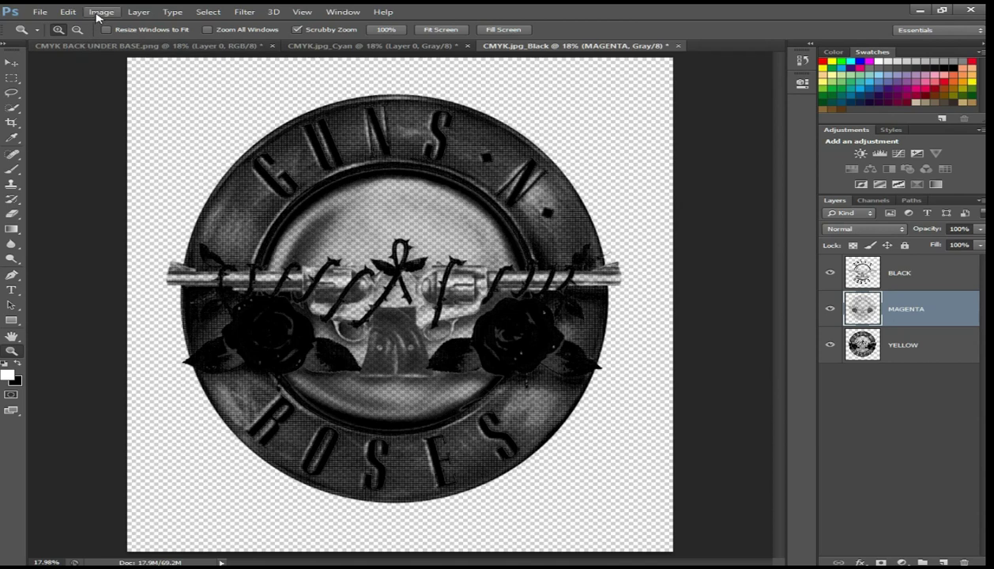
# - Paste the halftone in place into the Black document as a layer named Cyan
pyautogui.click(68, 12)
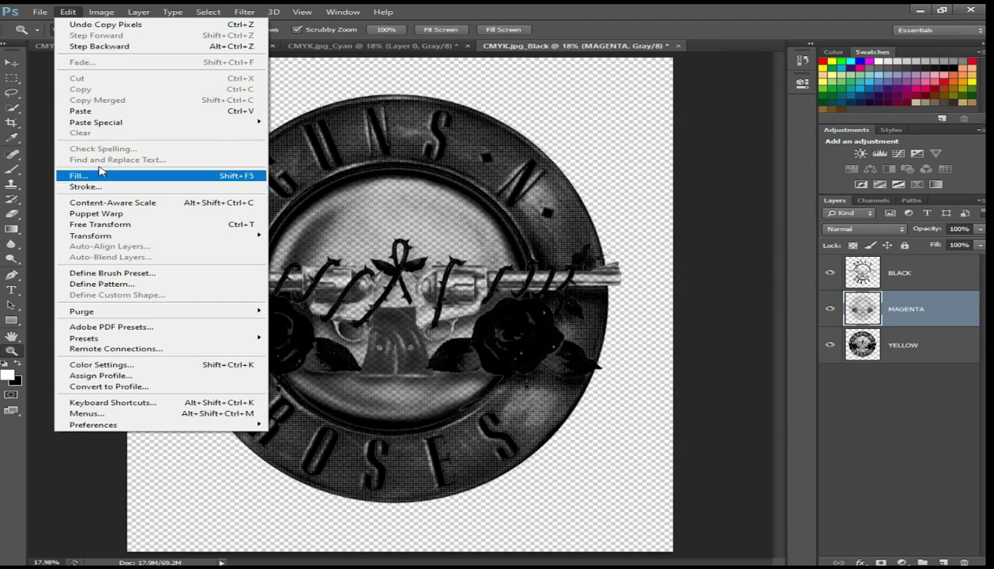
pyautogui.moveTo(96, 122)
pyautogui.click(292, 124)
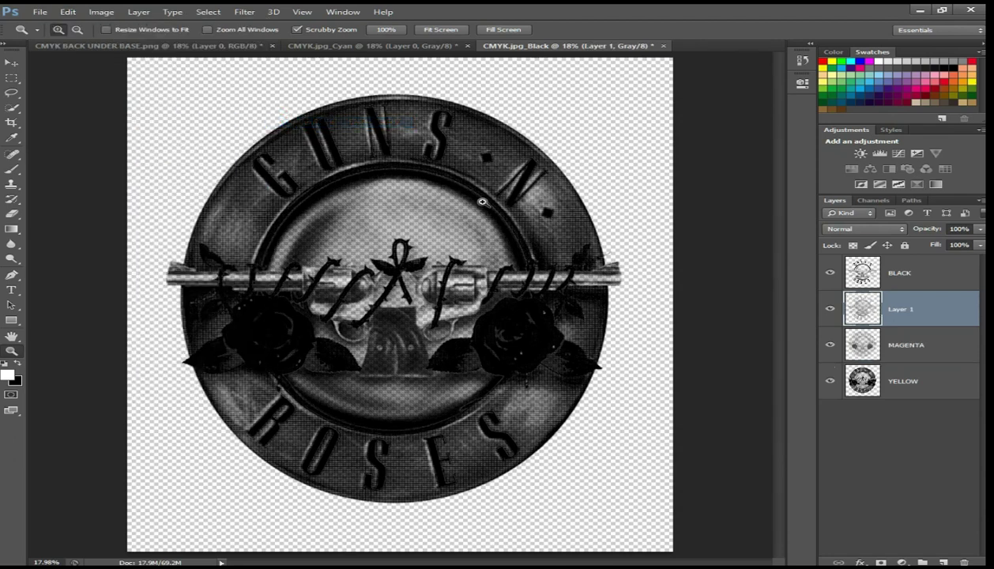
pyautogui.doubleClick(902, 311)
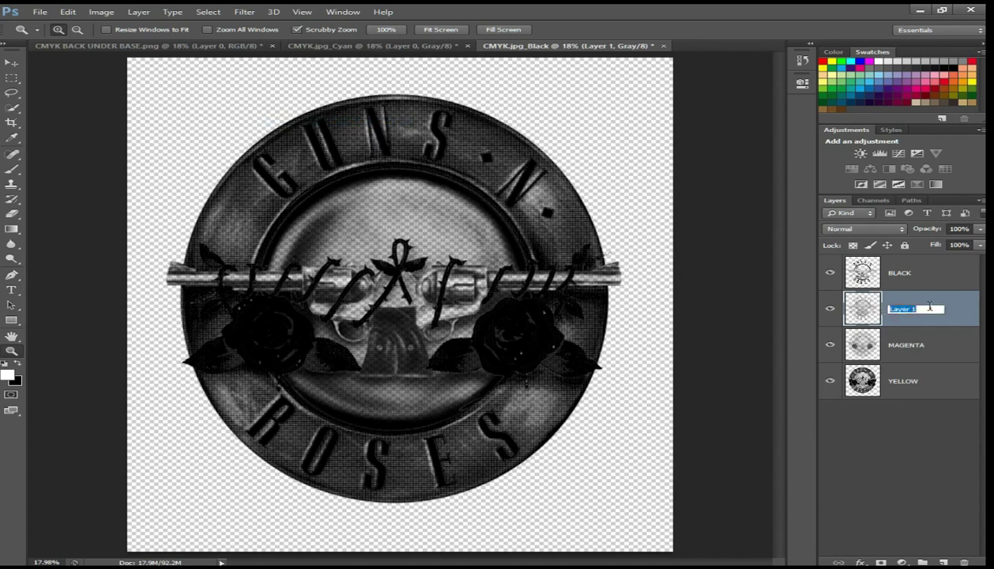
pyautogui.press('BackSpace')
pyautogui.write('Cyan')
pyautogui.press('Return')
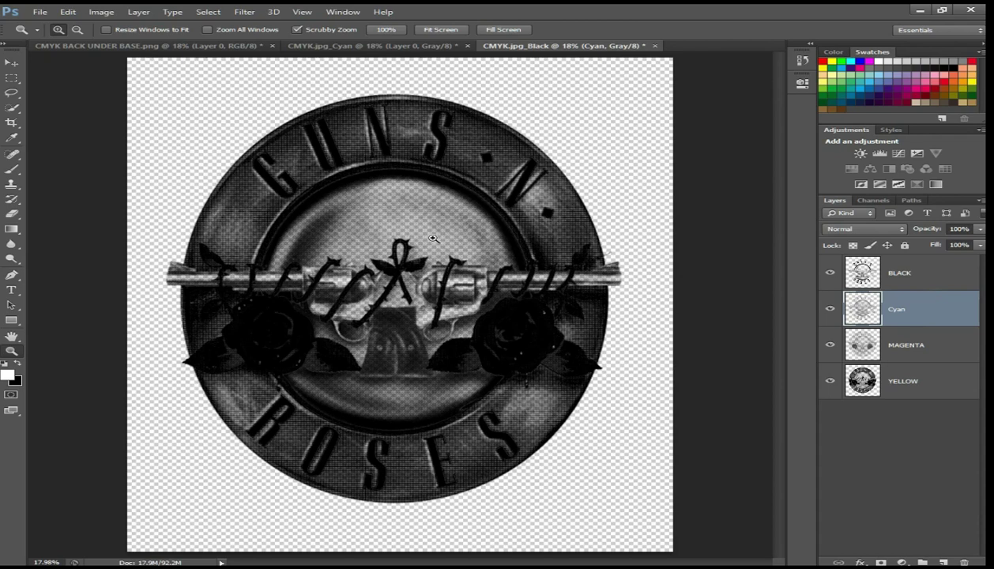
# - Close the Cyan document without saving changes
pyautogui.click(387, 45)
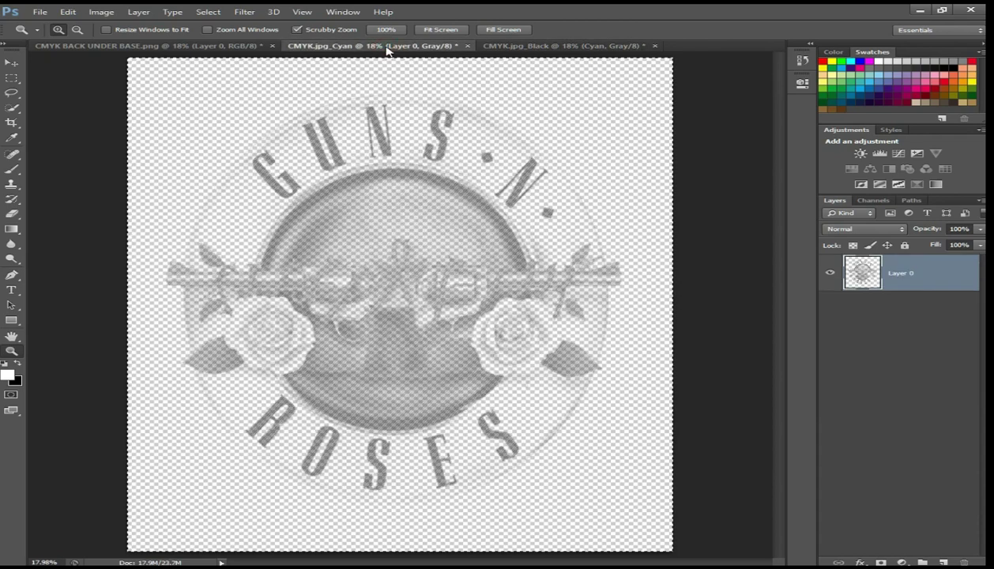
pyautogui.click(467, 46)
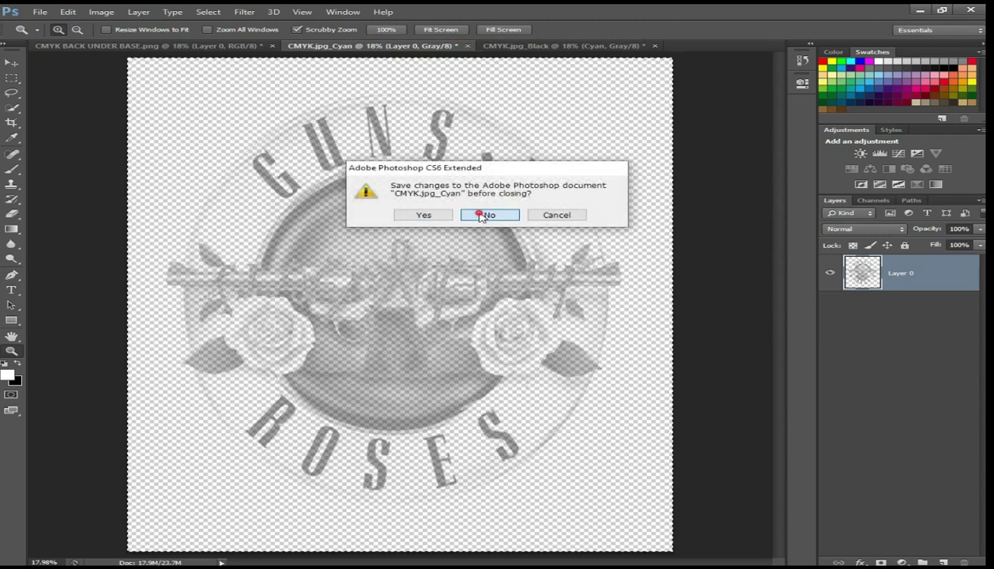
pyautogui.click(481, 212)
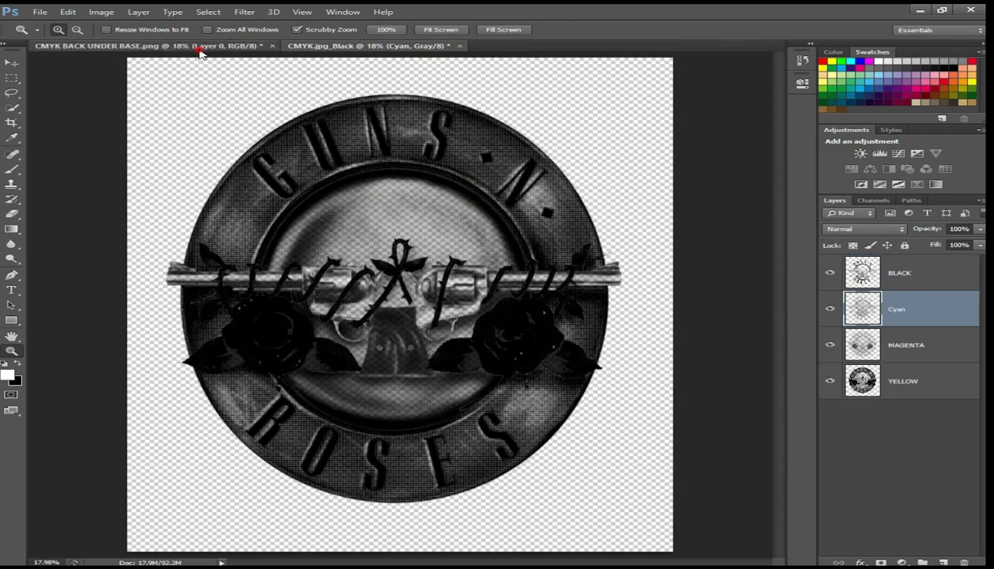
pyautogui.click(200, 50)
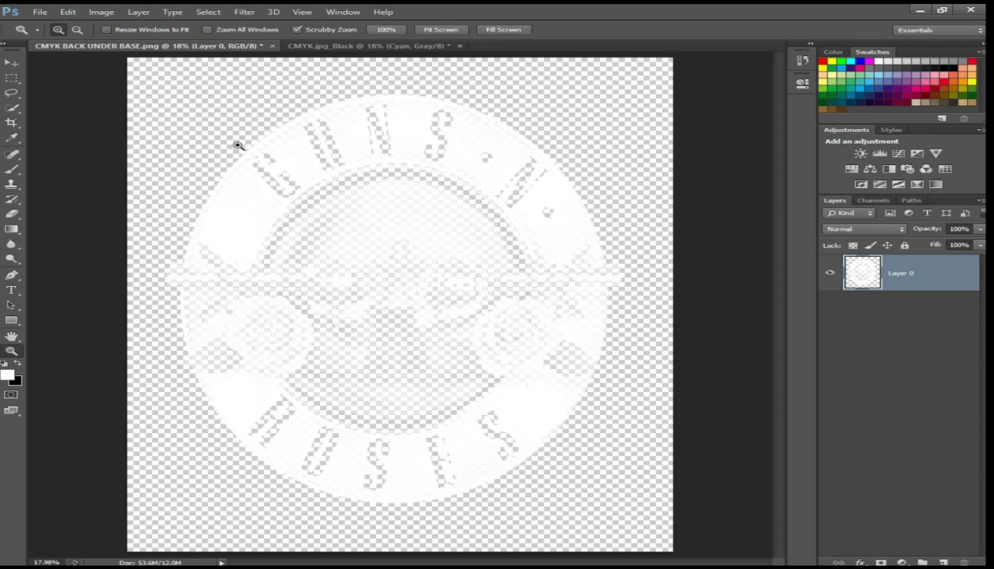
# - Select all of the white base image and add a new empty layer at the bottom of the Black document
pyautogui.hotkey('ctrl', 'a')
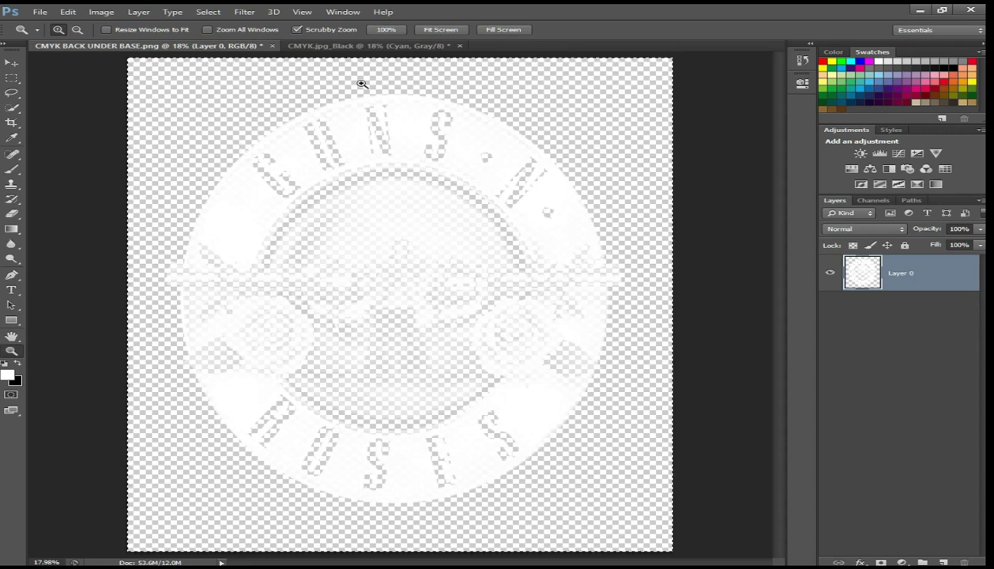
pyautogui.click(362, 45)
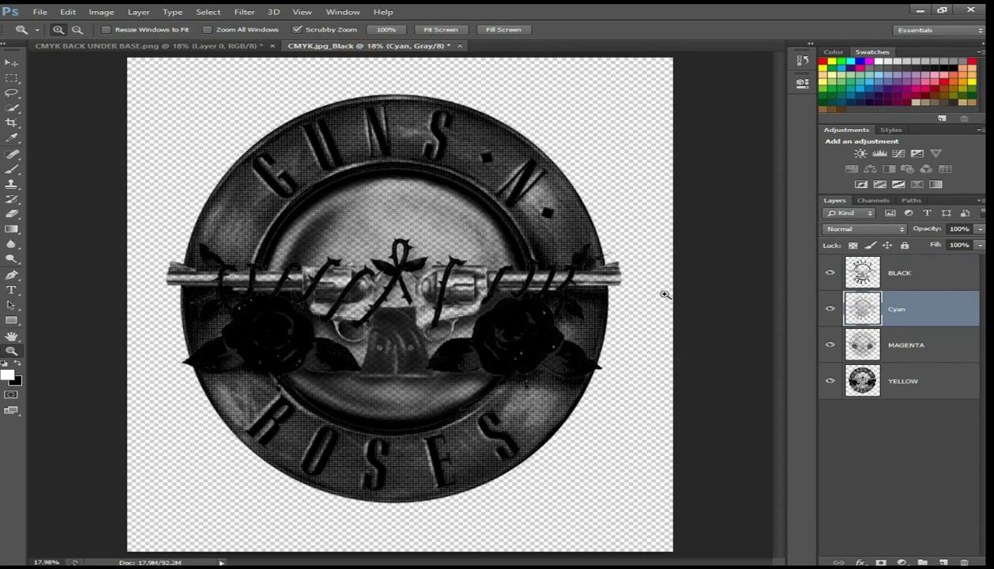
pyautogui.click(943, 385)
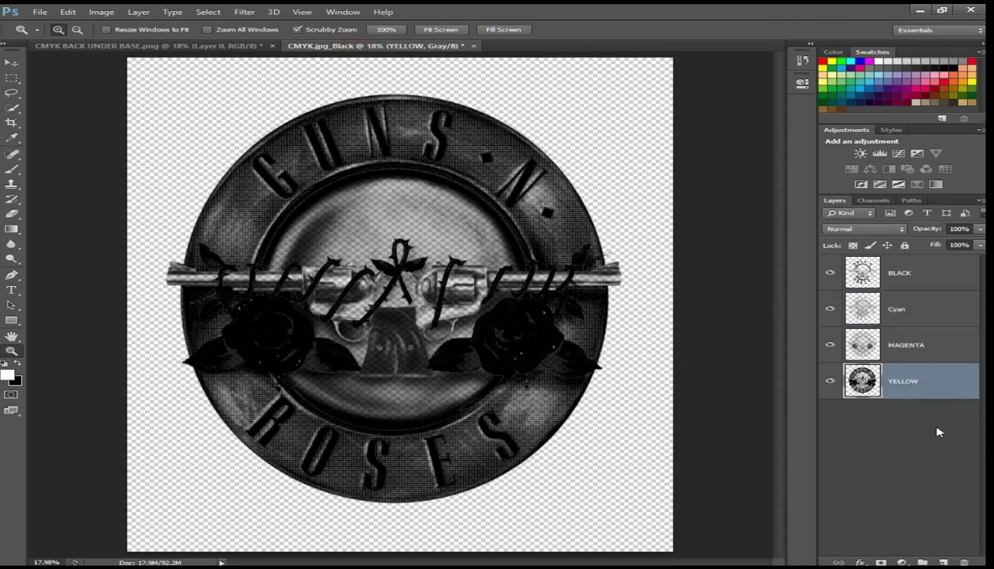
pyautogui.click(934, 273)
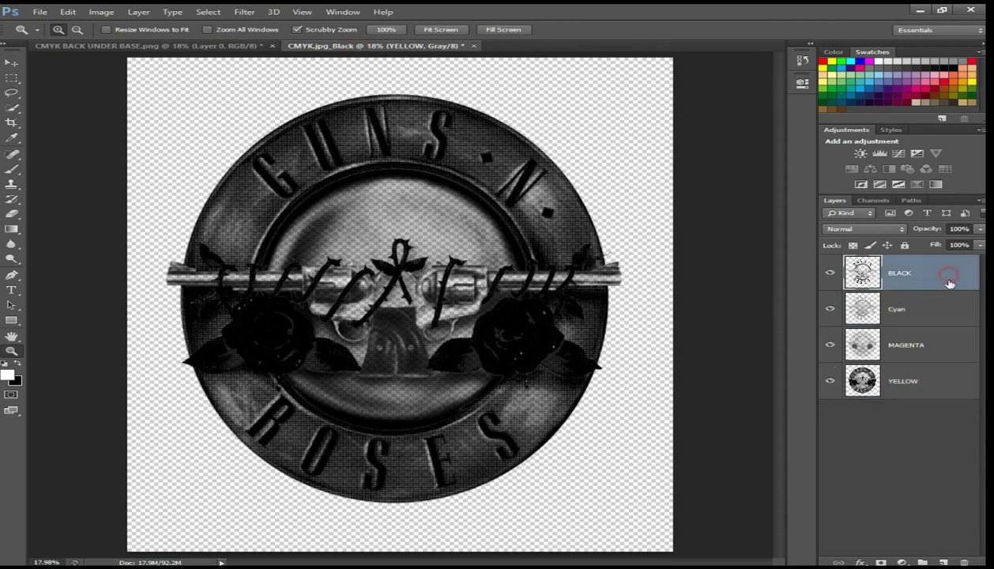
pyautogui.click(942, 562)
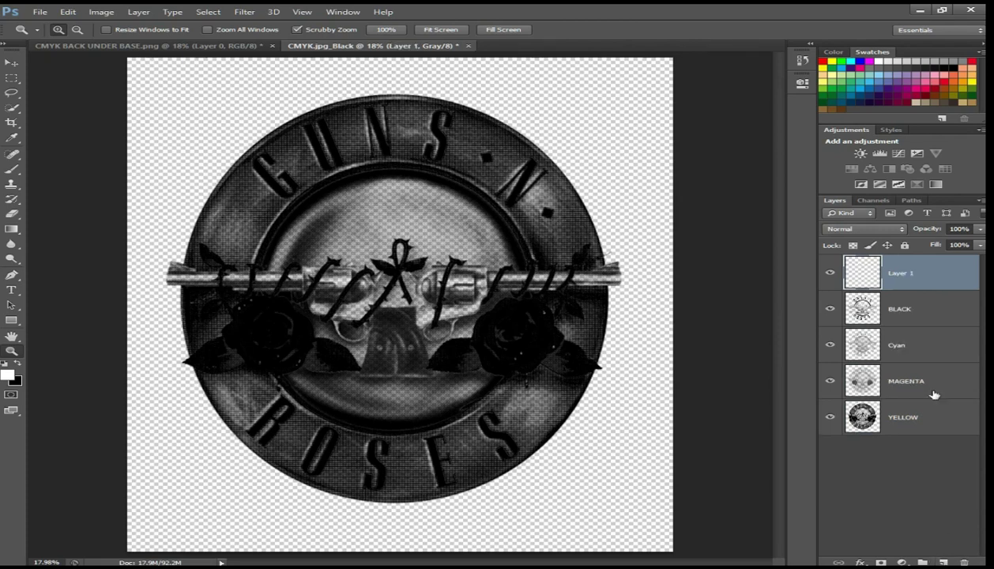
pyautogui.moveTo(927, 281); pyautogui.dragTo(965, 460)
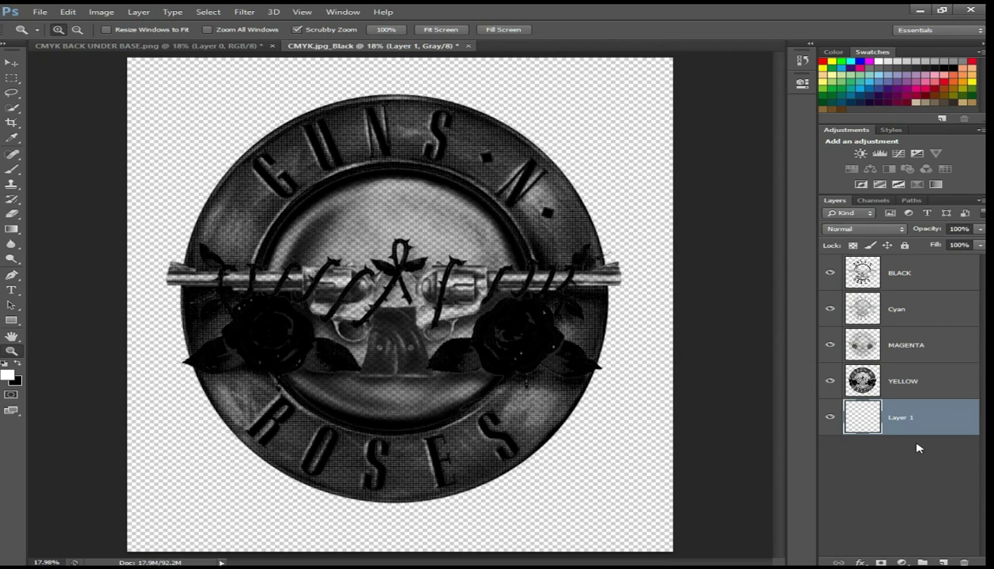
pyautogui.hotkey('alt', 'BackSpace')
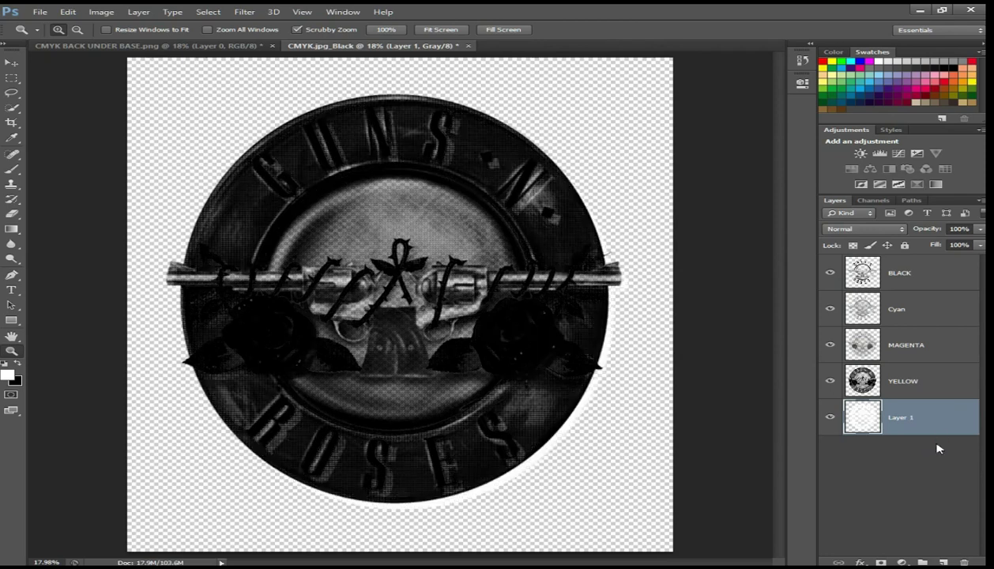
pyautogui.hotkey('ctrl', 'z')
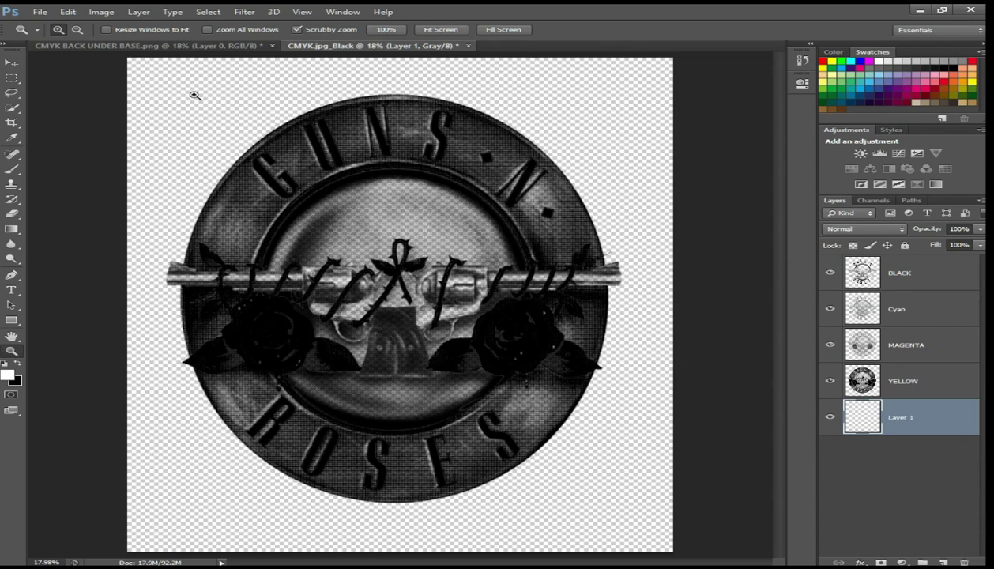
# - Paste the white base in place onto the new layer and name it BASE WHITE
pyautogui.click(66, 12)
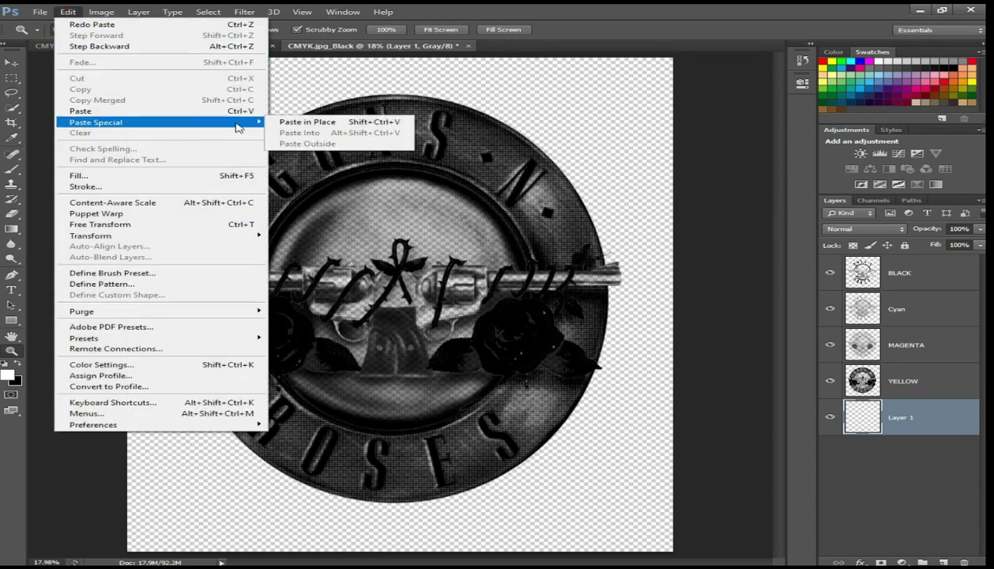
pyautogui.click(304, 122)
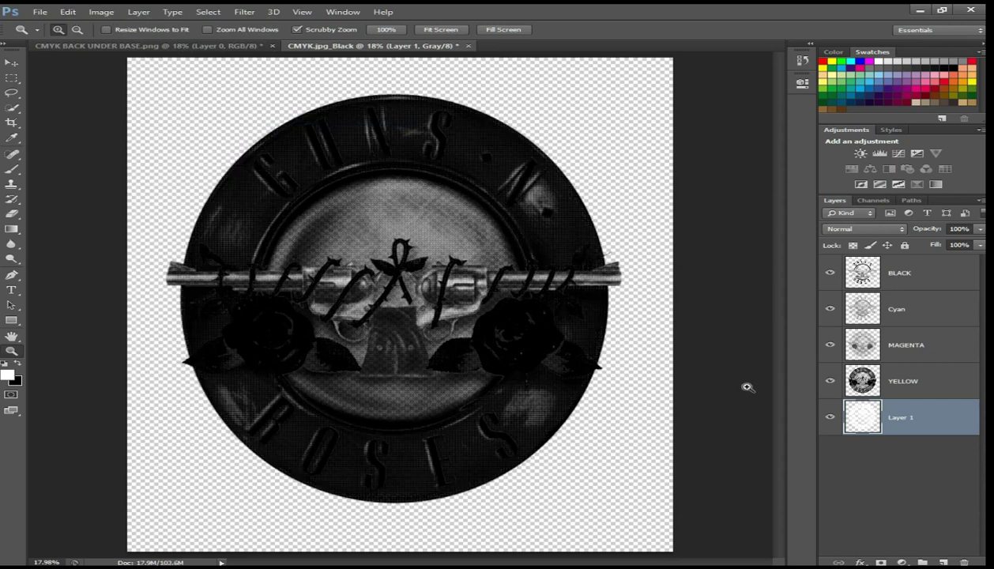
pyautogui.doubleClick(899, 419)
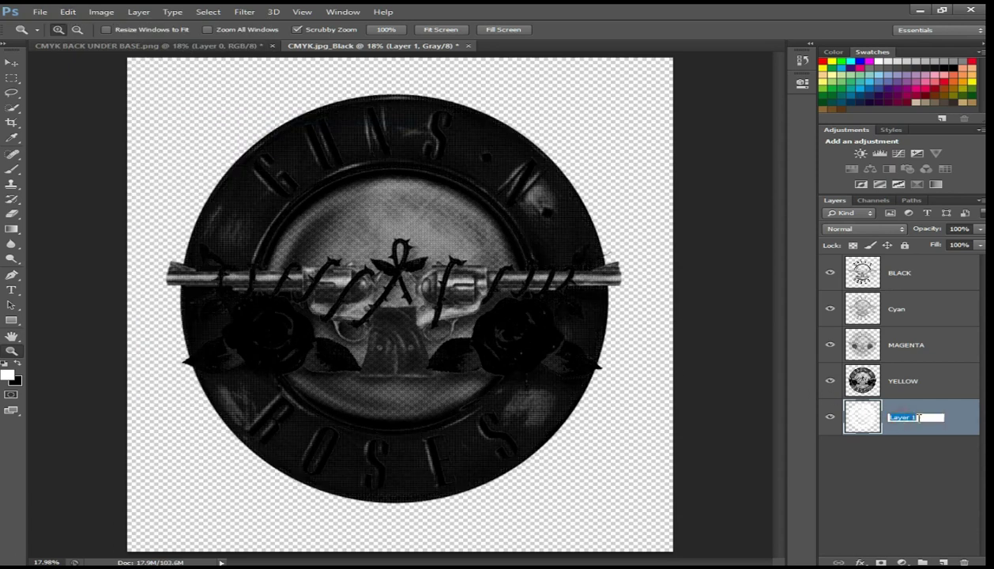
pyautogui.press('BackSpace')
pyautogui.write('BASE WHITE')
pyautogui.press('Return')
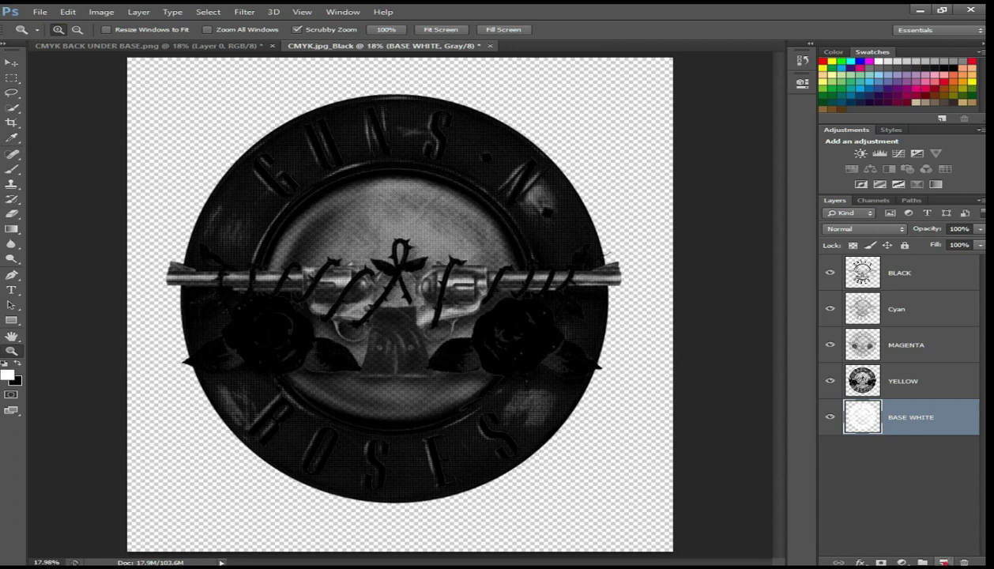
# - Add a new layer below BASE WHITE and hide BASE WHITE, BLACK and the colour layers
pyautogui.click(943, 562)
pyautogui.moveTo(934, 420); pyautogui.dragTo(933, 485)
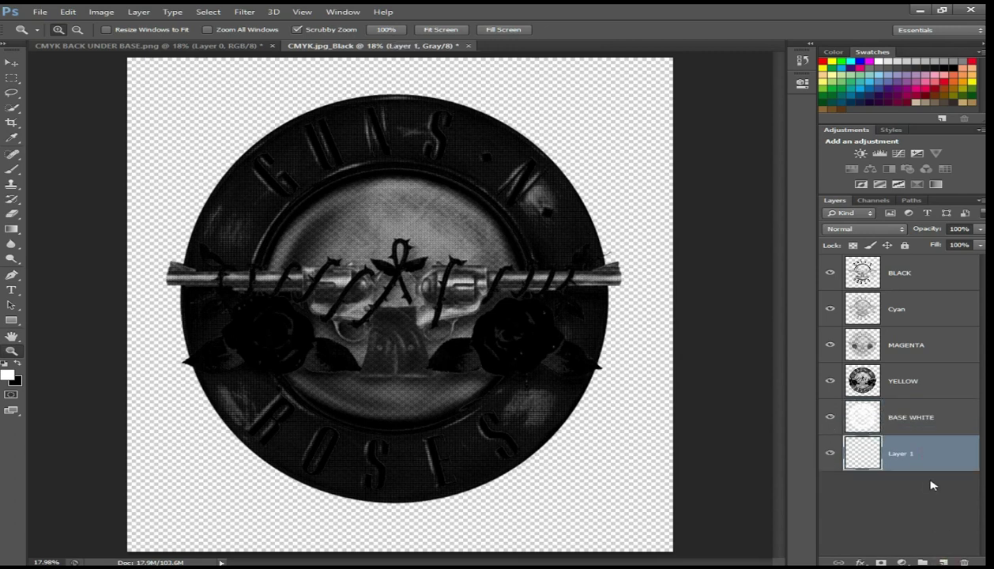
pyautogui.click(830, 417)
pyautogui.click(830, 380)
pyautogui.click(830, 345)
pyautogui.click(830, 309)
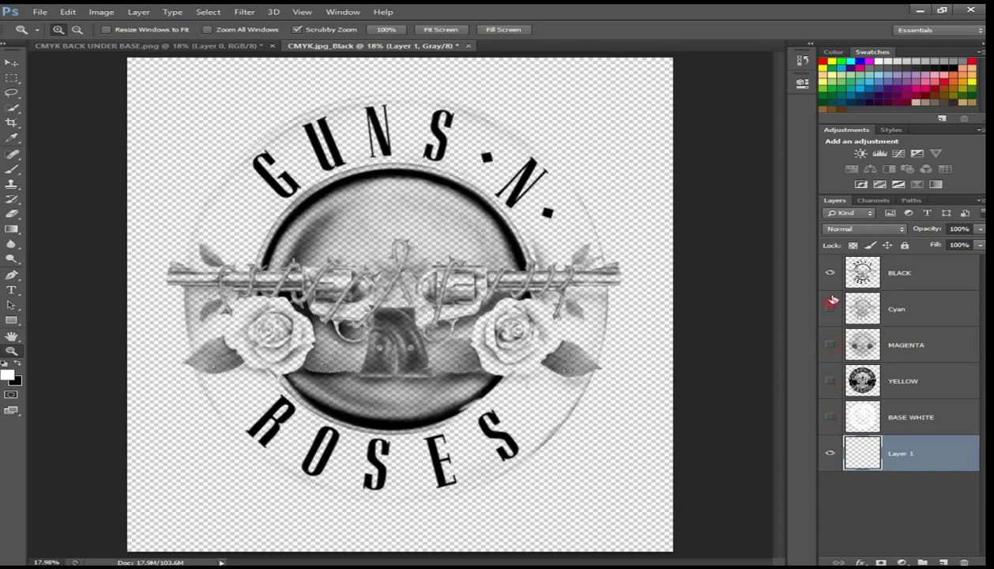
pyautogui.click(830, 273)
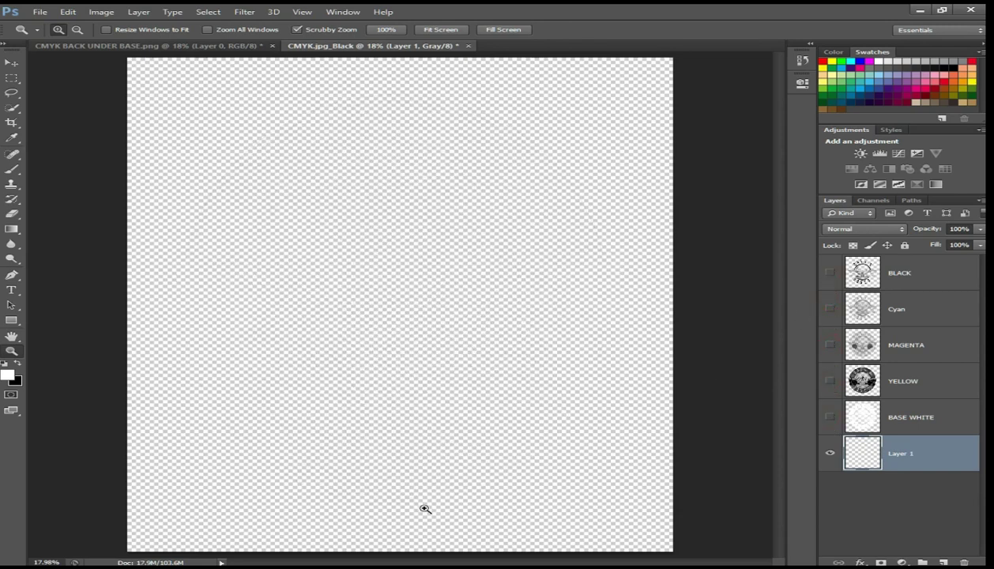
# - Draw a black rectangle covering the whole canvas, then restore white as foreground
pyautogui.click(17, 365)
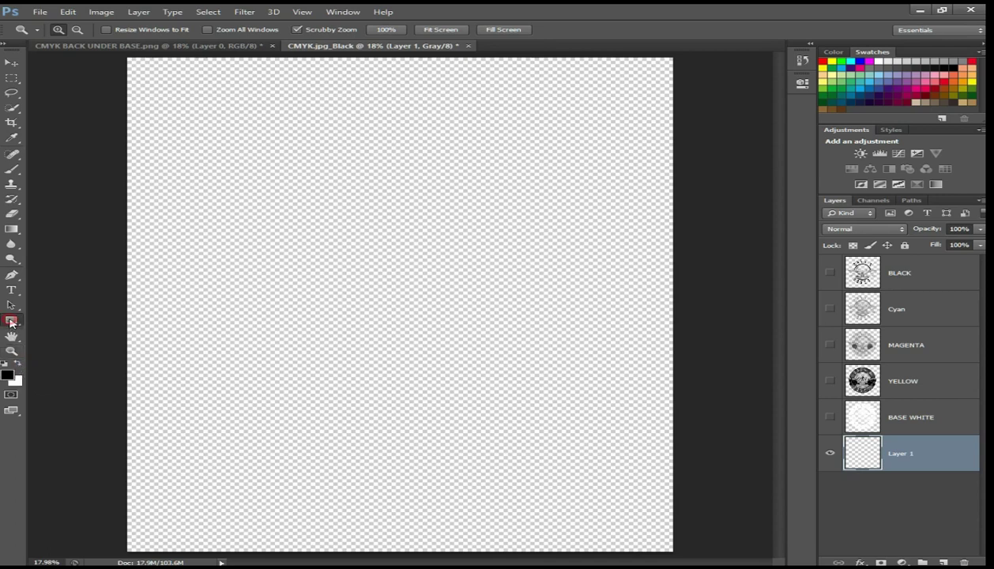
pyautogui.click(11, 320)
pyautogui.moveTo(117, 51); pyautogui.dragTo(678, 554)
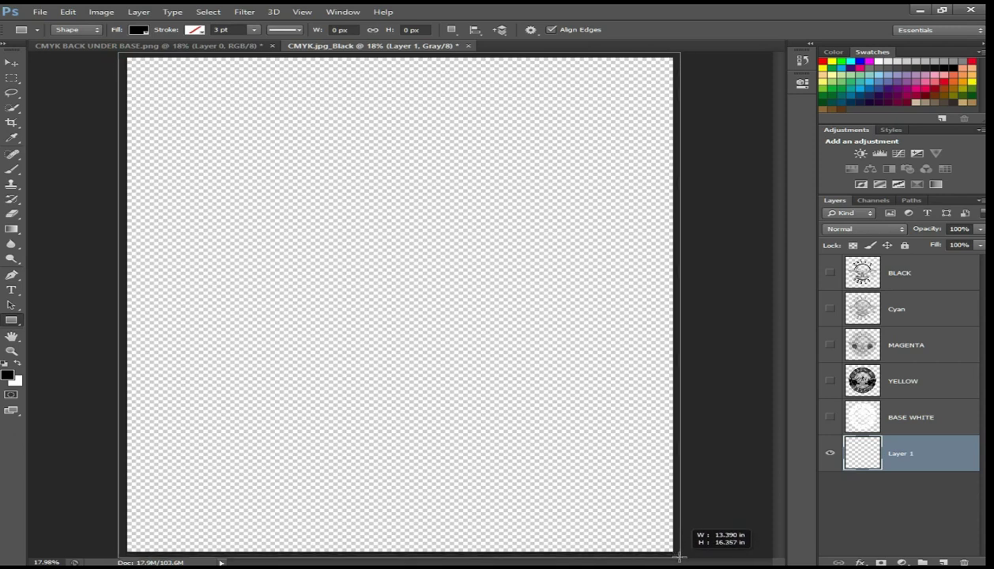
pyautogui.moveTo(678, 554); pyautogui.dragTo(679, 557)
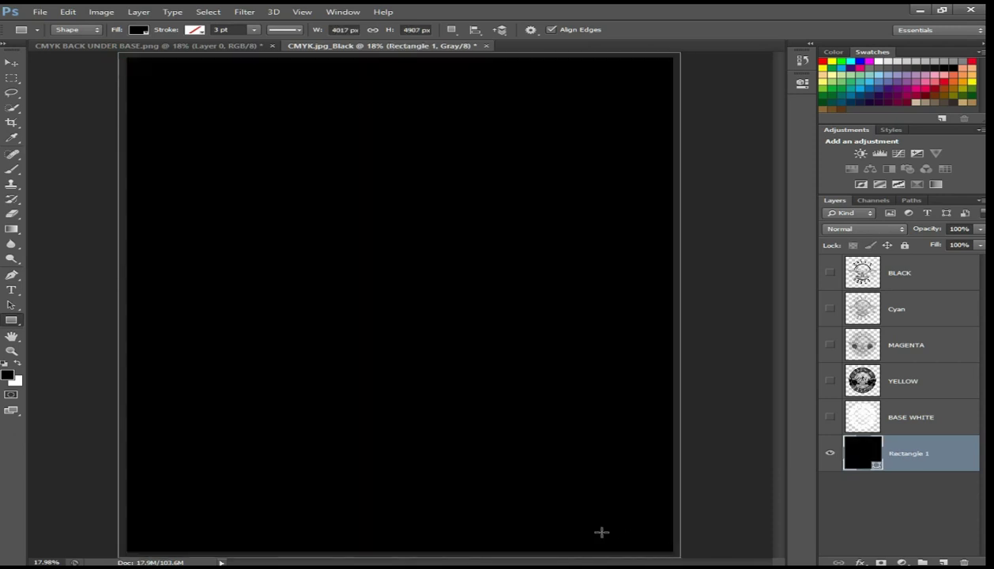
pyautogui.click(17, 365)
# - Toggle BASE WHITE to compare it over the black, then show and select the Cyan layer
pyautogui.click(934, 423)
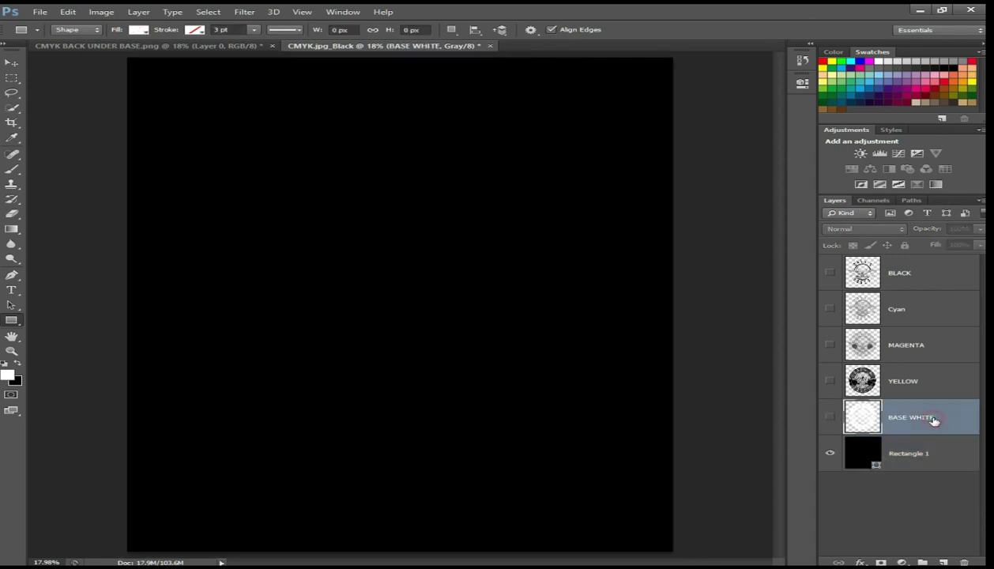
pyautogui.click(830, 419)
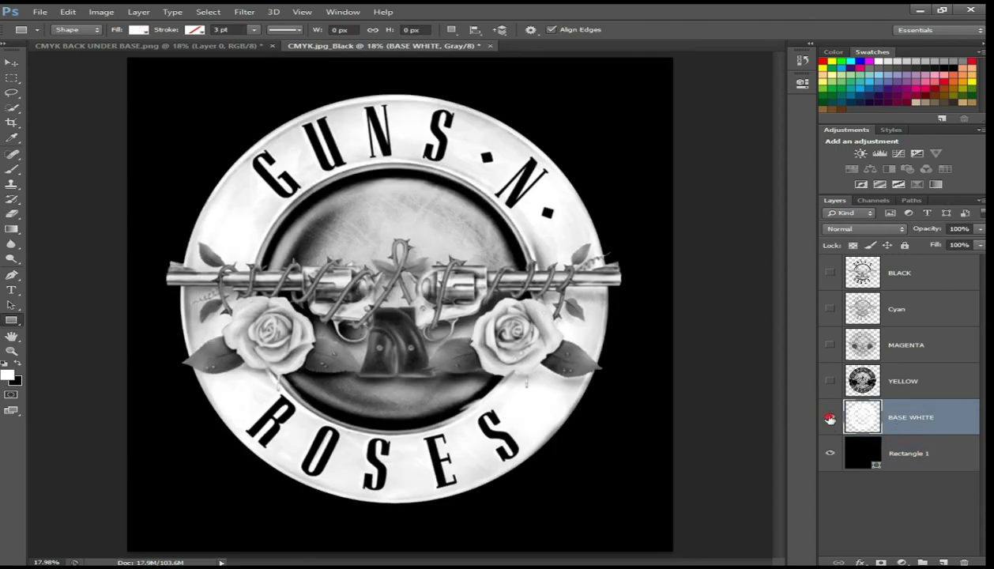
pyautogui.click(830, 418)
pyautogui.click(830, 419)
pyautogui.click(830, 419)
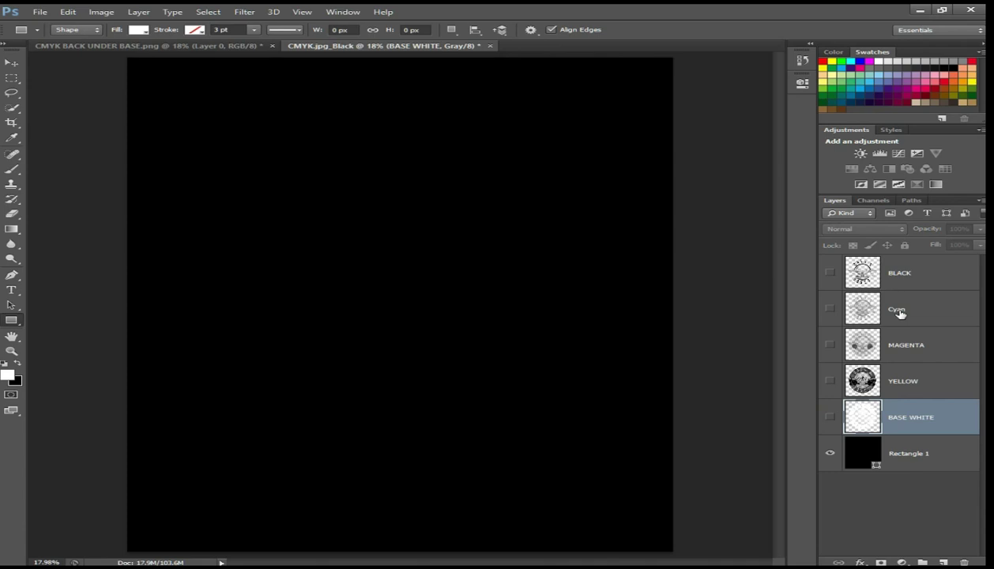
pyautogui.click(830, 309)
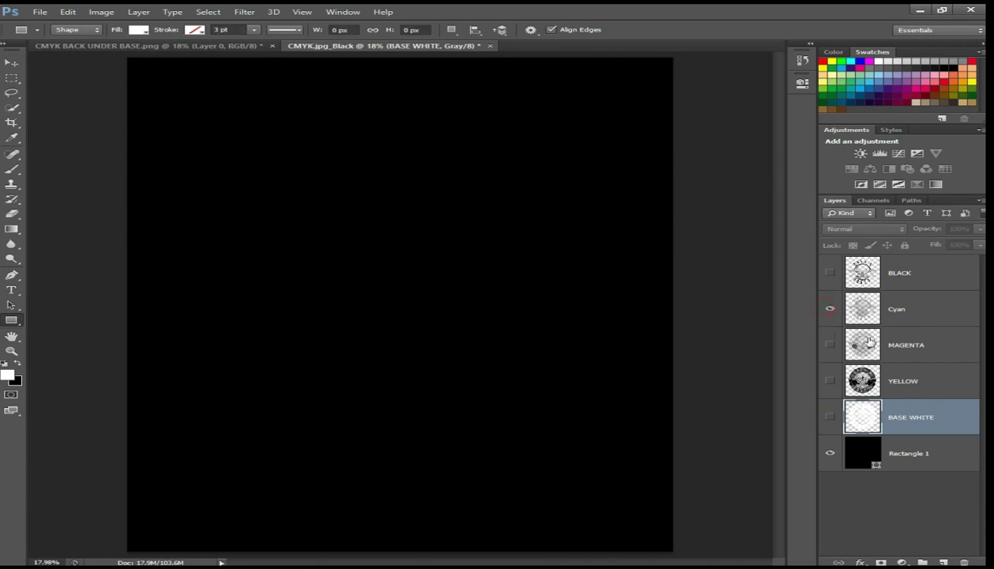
pyautogui.click(927, 318)
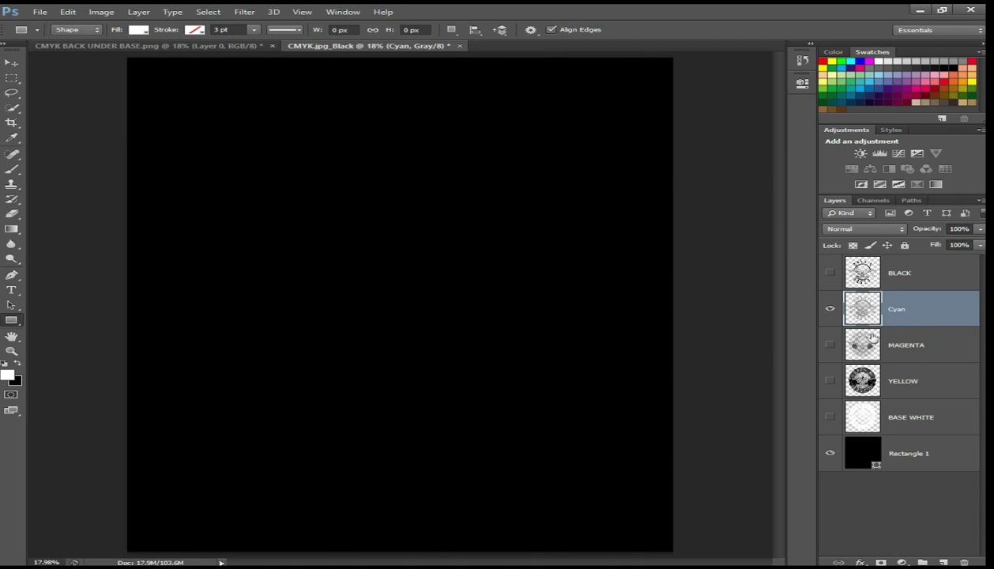
# - Give the Cyan layer a Color Overlay of PANTONE P Process Cyan C from PANTONE+ CMYK Coated
pyautogui.click(860, 562)
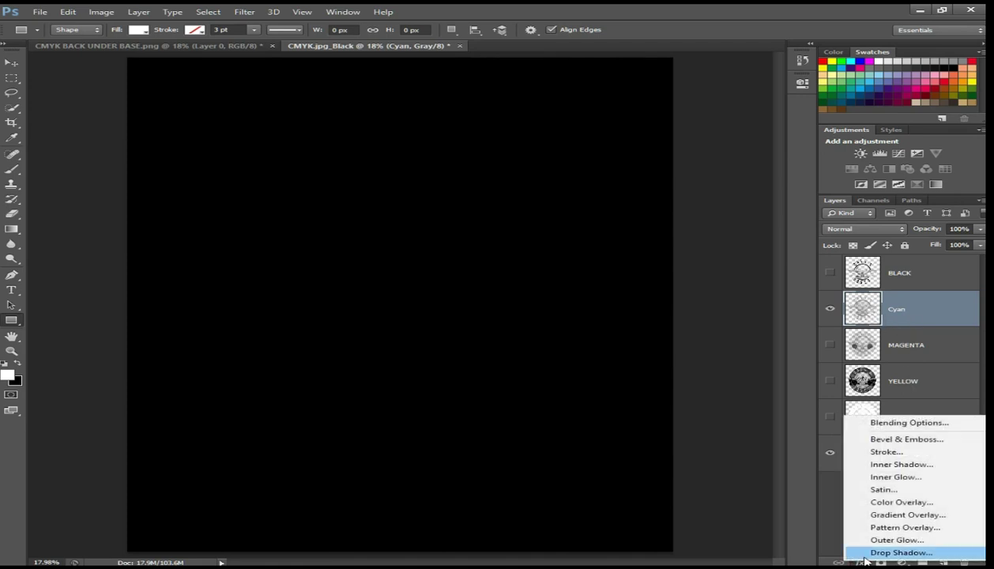
pyautogui.click(878, 505)
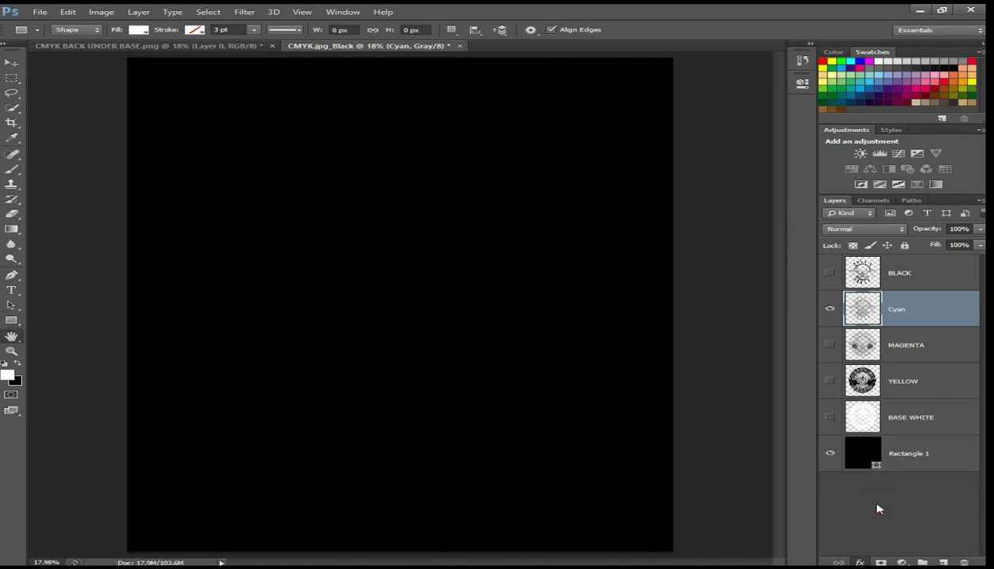
pyautogui.moveTo(602, 111)
pyautogui.mouseDown()
pyautogui.moveTo(700, 233)
pyautogui.moveTo(756, 417)
pyautogui.moveTo(805, 21)
pyautogui.moveTo(738, 20)
pyautogui.moveTo(663, 79)
pyautogui.moveTo(771, 15)
pyautogui.mouseUp()
pyautogui.click(727, 49)
pyautogui.click(649, 207)
pyautogui.moveTo(569, 132)
pyautogui.mouseDown()
pyautogui.moveTo(797, 250)
pyautogui.moveTo(838, 361)
pyautogui.moveTo(857, 352)
pyautogui.mouseUp()
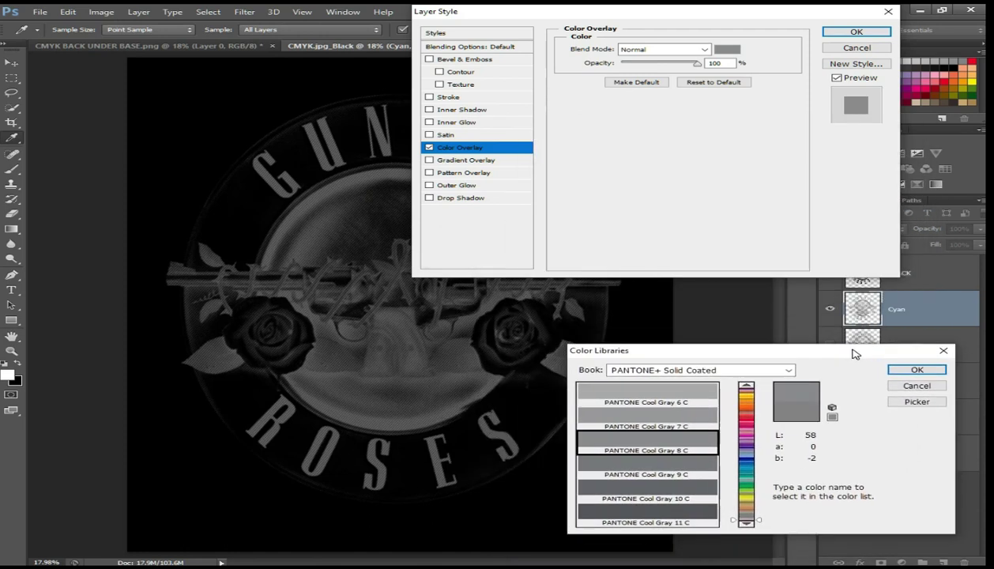
pyautogui.click(785, 373)
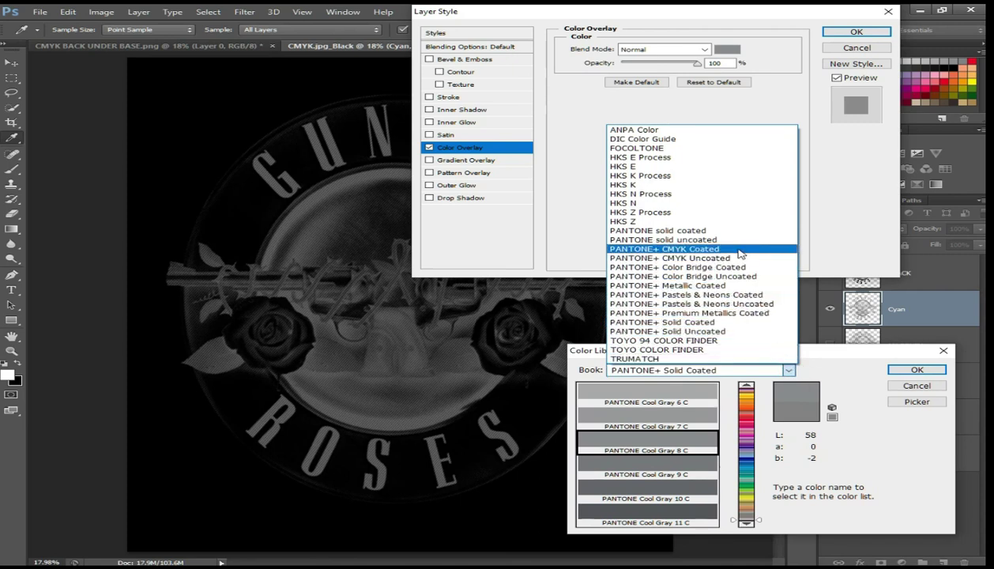
pyautogui.click(739, 249)
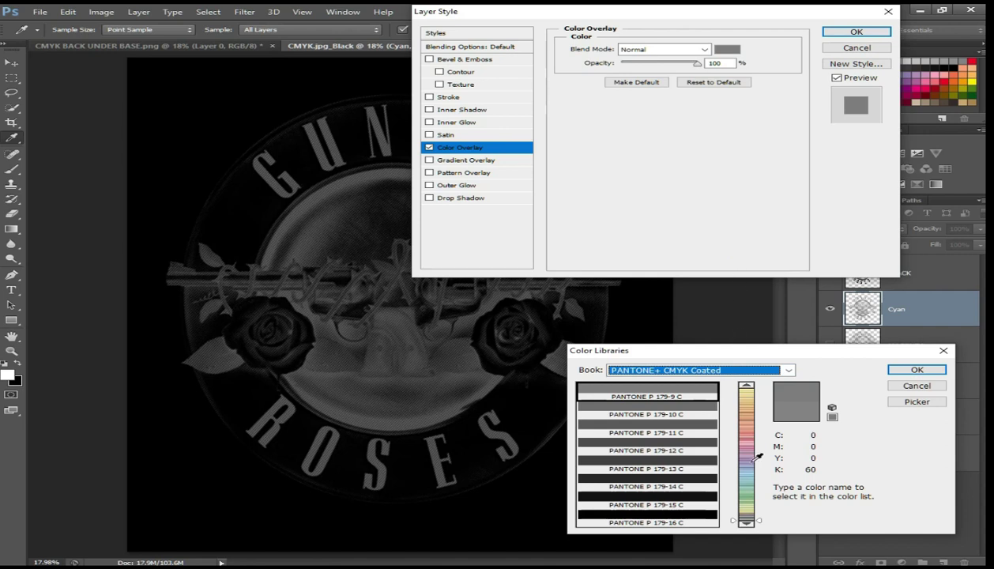
pyautogui.moveTo(755, 517); pyautogui.dragTo(751, 383)
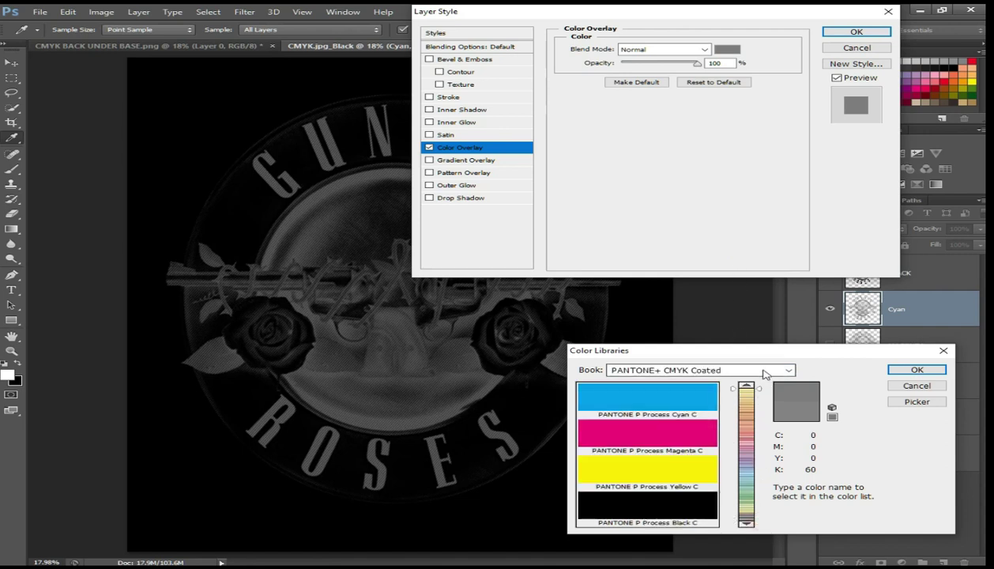
pyautogui.click(581, 404)
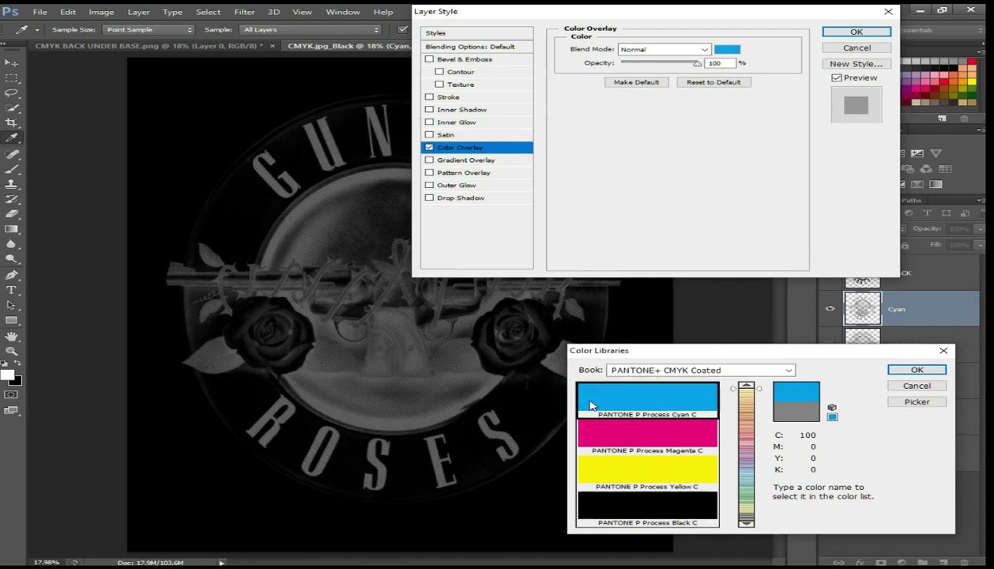
pyautogui.click(909, 370)
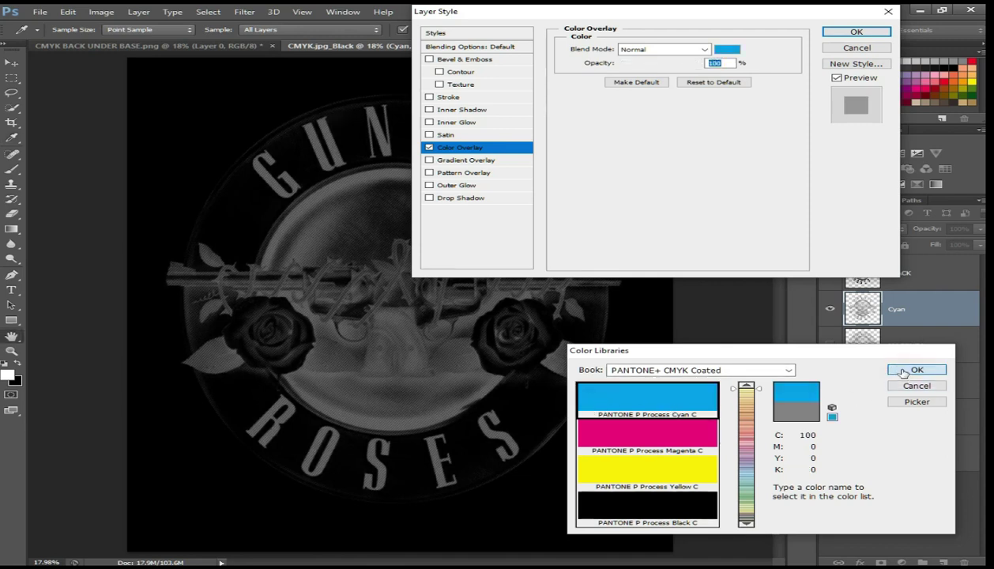
pyautogui.click(850, 32)
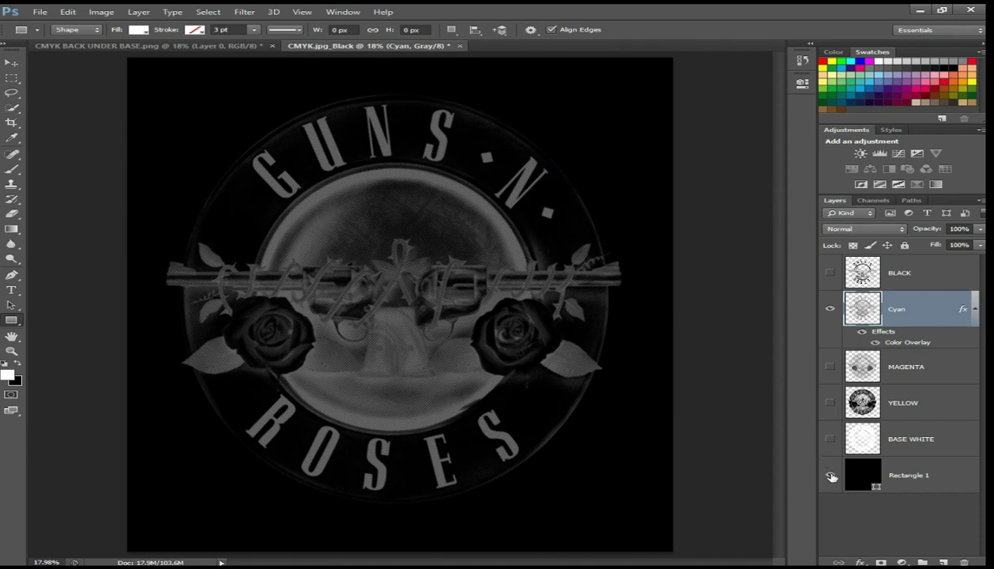
# - Hide the black Rectangle 1, show BASE WHITE, toggle BLACK and Cyan to check, and reselect Cyan
pyautogui.click(831, 476)
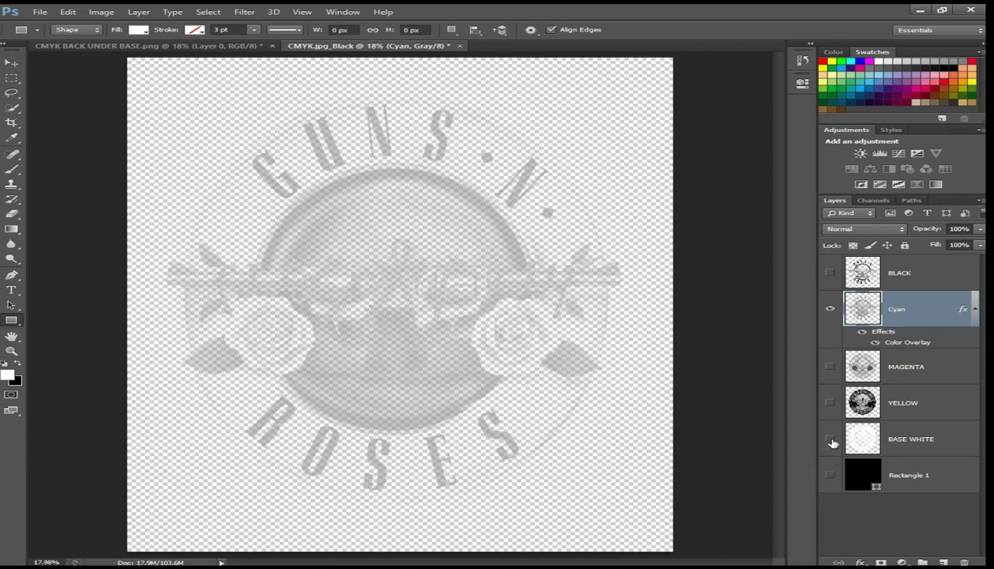
pyautogui.click(831, 441)
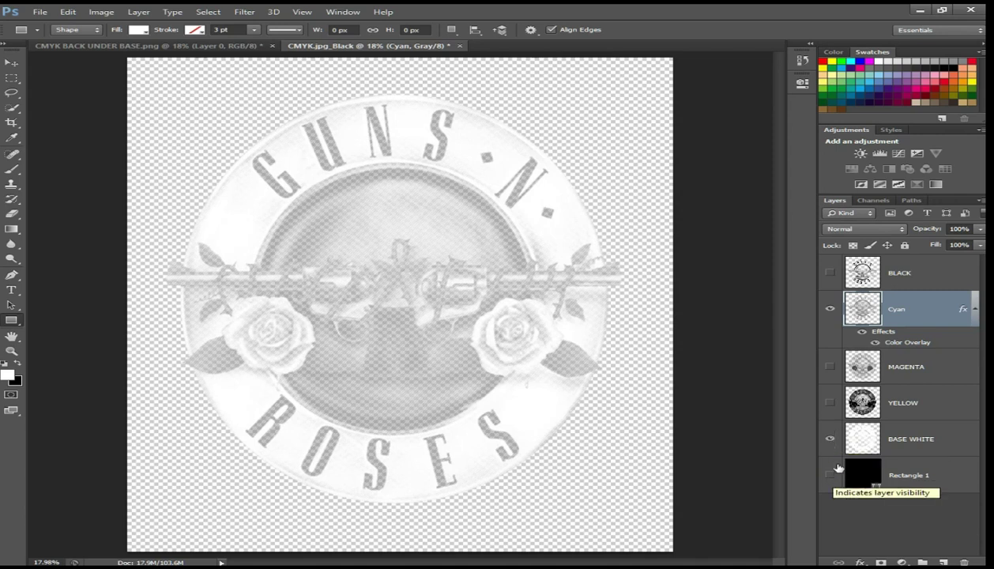
pyautogui.click(829, 311)
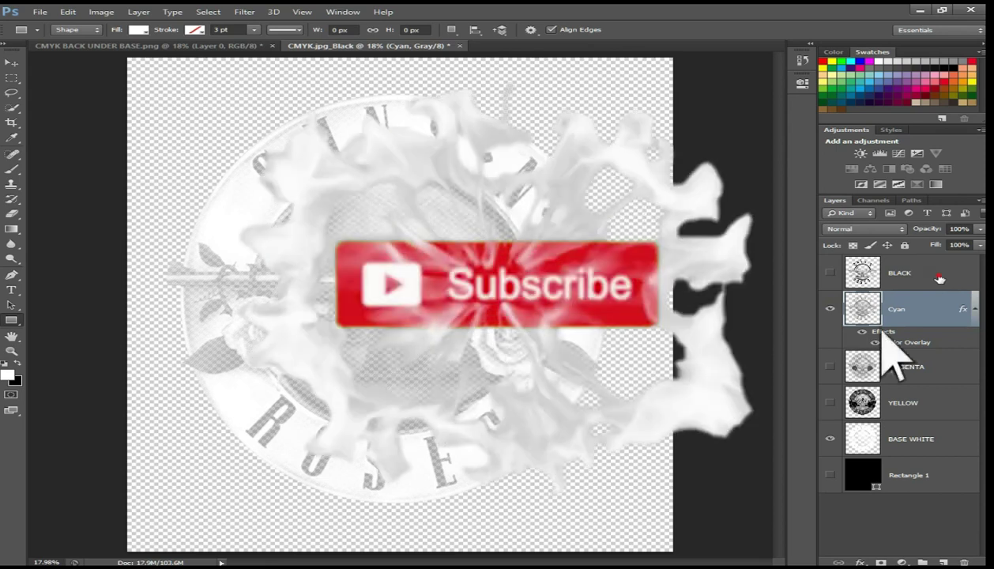
pyautogui.click(937, 276)
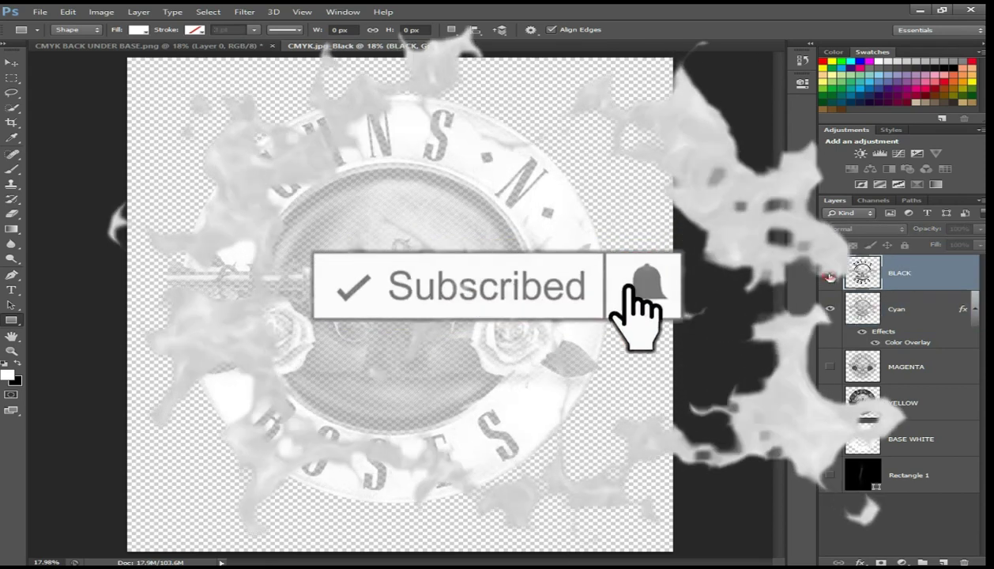
pyautogui.click(830, 274)
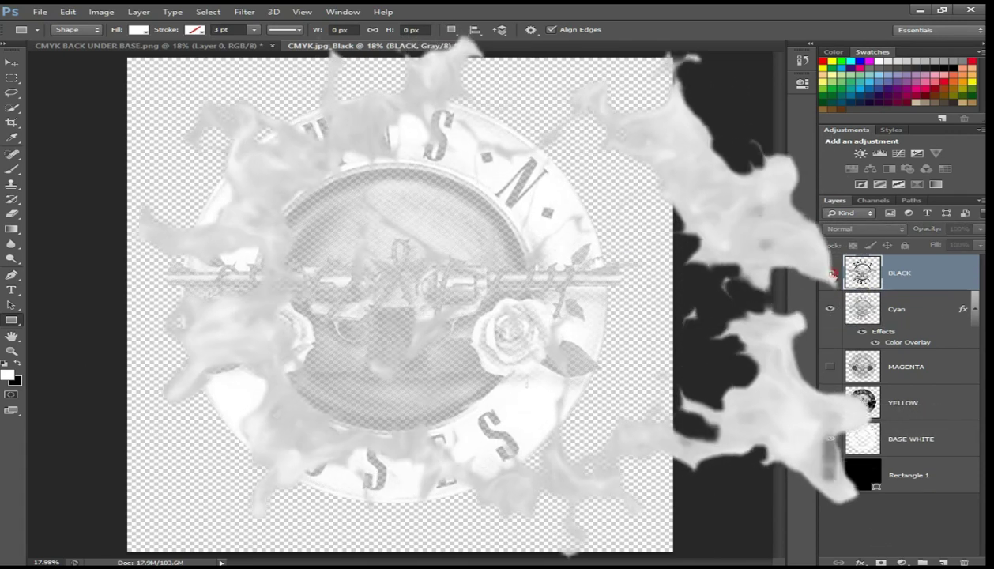
pyautogui.click(831, 274)
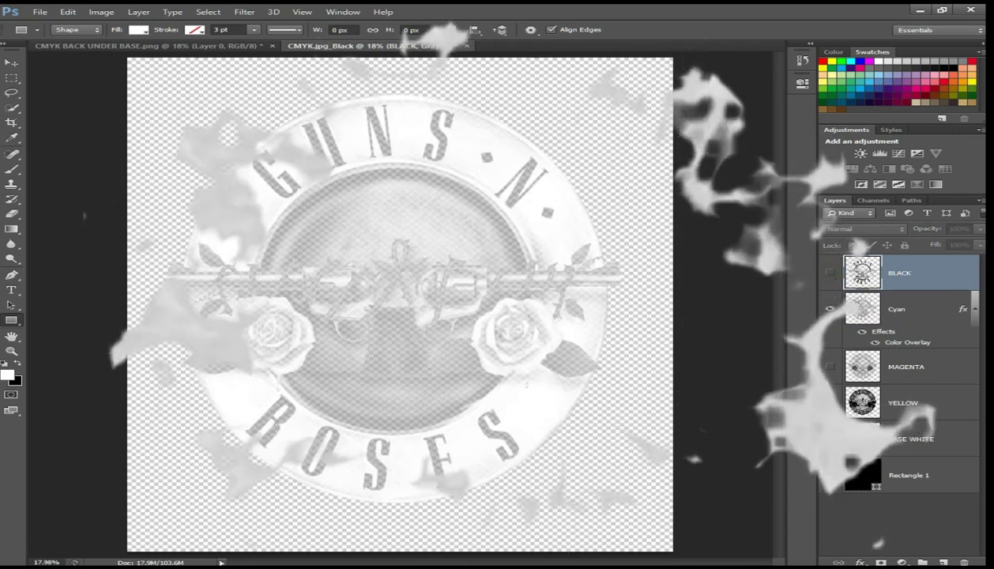
pyautogui.click(913, 311)
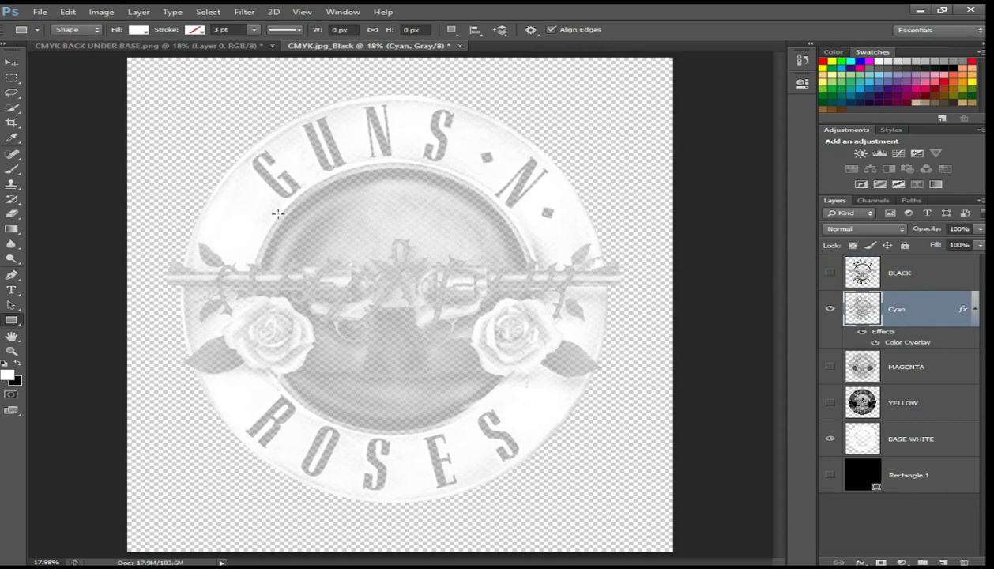
pyautogui.click(101, 12)
pyautogui.moveTo(111, 24)
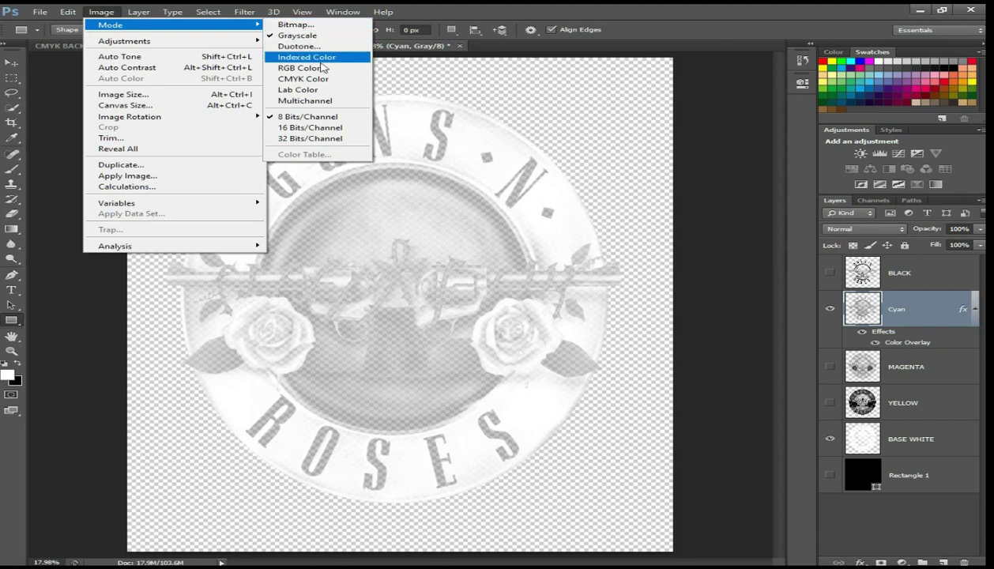
# - Convert the document to CMYK Color without merging layers, then toggle BLACK and Cyan to check
pyautogui.click(320, 79)
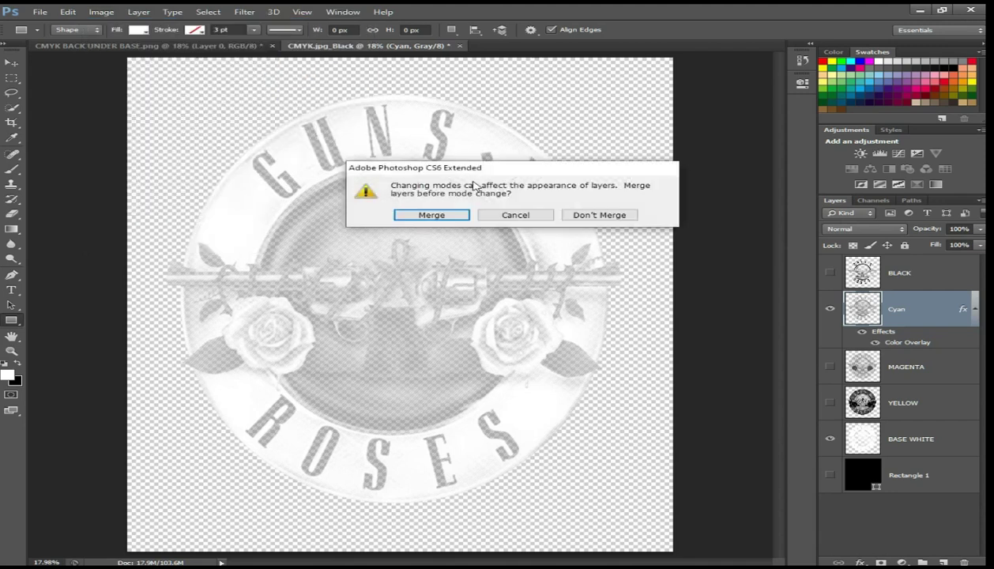
pyautogui.click(589, 215)
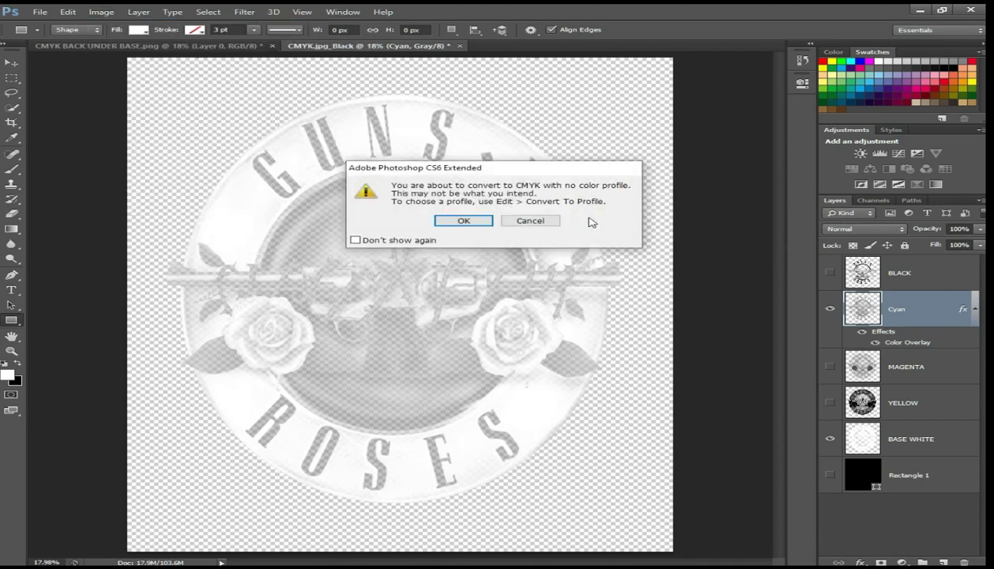
pyautogui.click(466, 221)
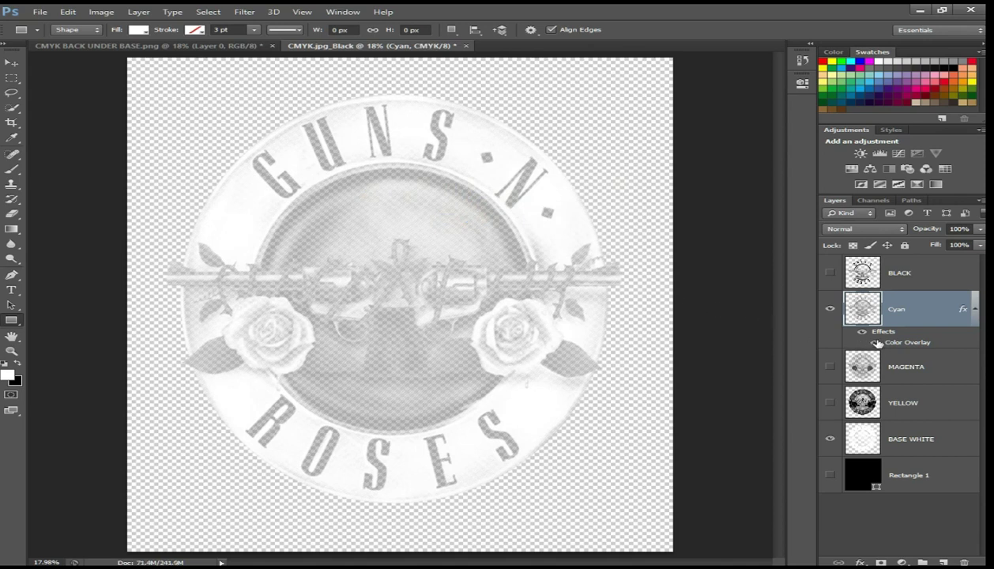
pyautogui.click(830, 274)
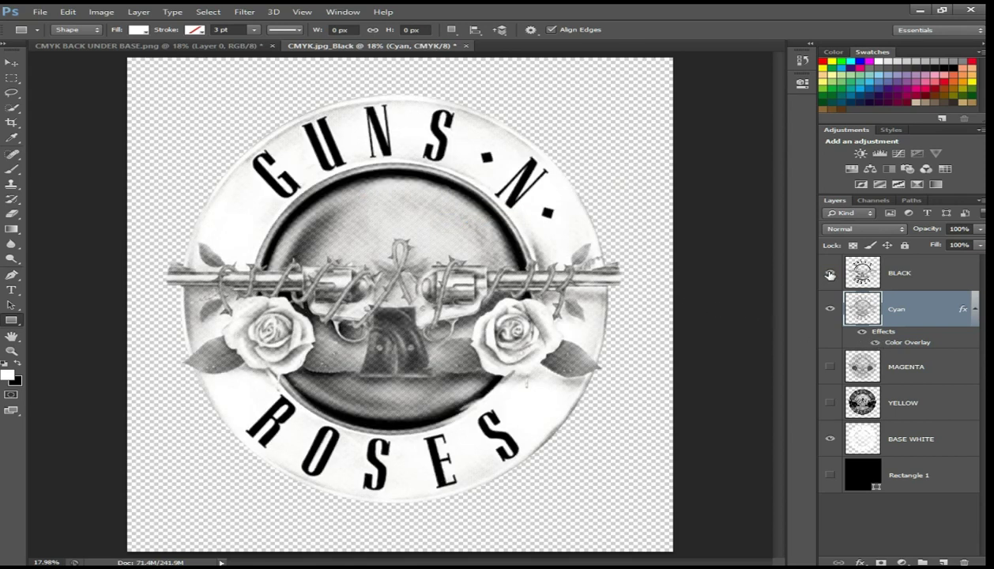
pyautogui.click(830, 273)
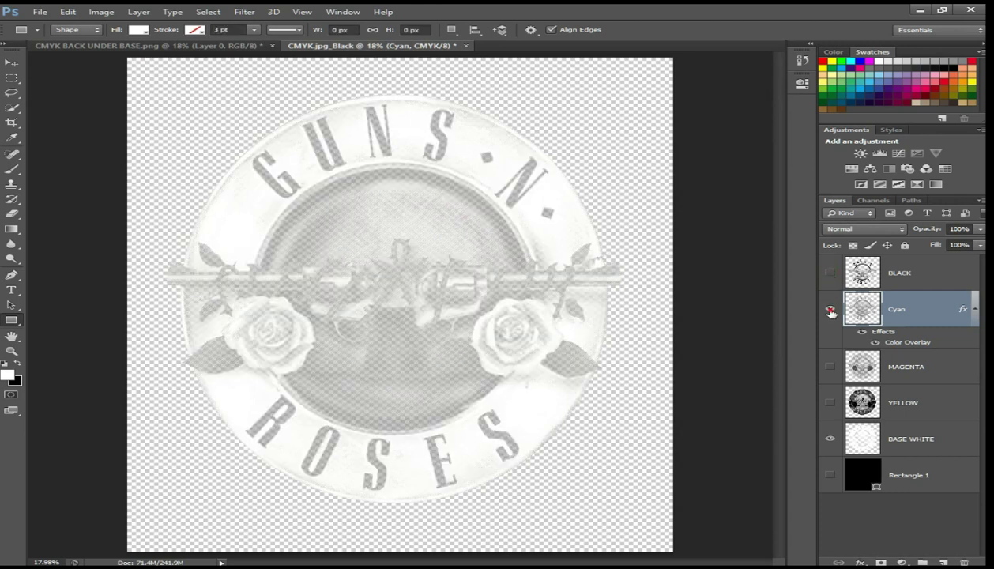
pyautogui.click(830, 311)
# - Re-apply PANTONE P Process Cyan C as the Cyan layer's Color Overlay in CMYK
pyautogui.doubleClick(889, 343)
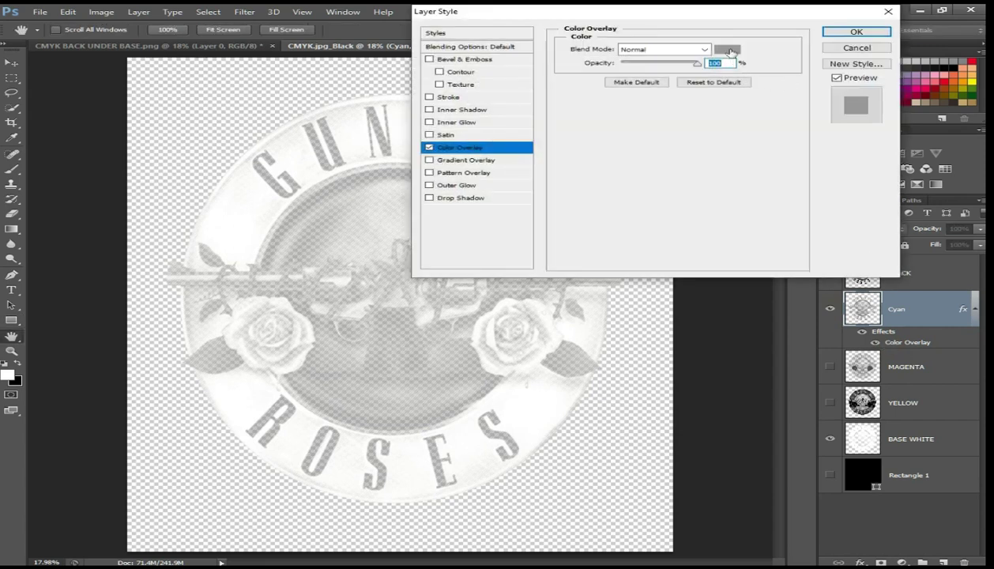
pyautogui.moveTo(747, 12); pyautogui.dragTo(776, 17)
pyautogui.click(753, 49)
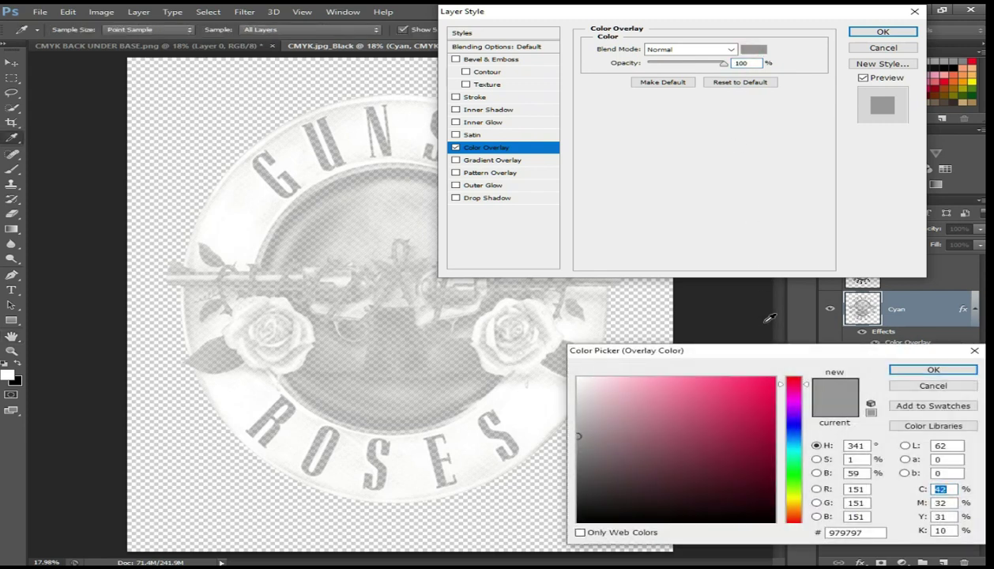
pyautogui.click(901, 425)
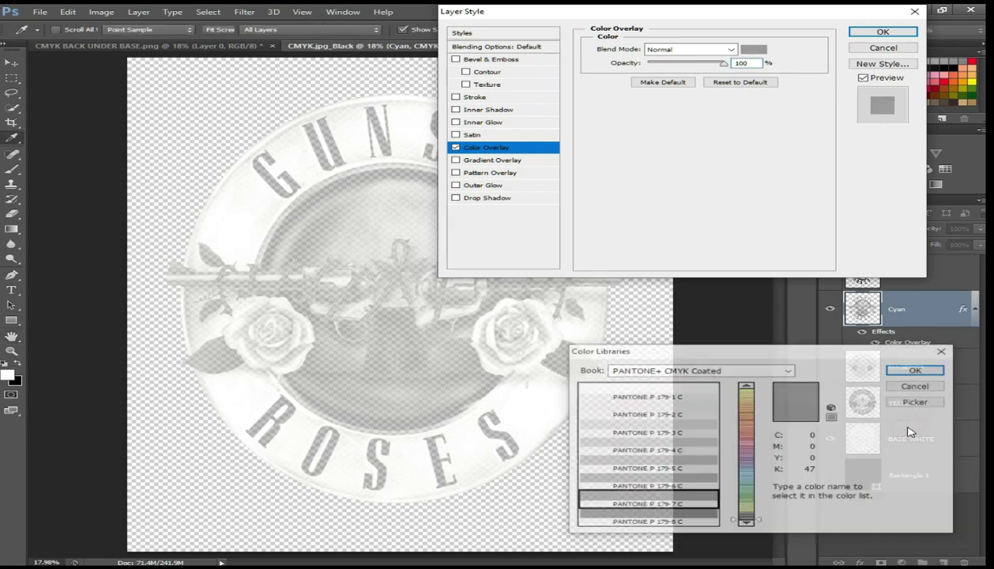
pyautogui.click(761, 371)
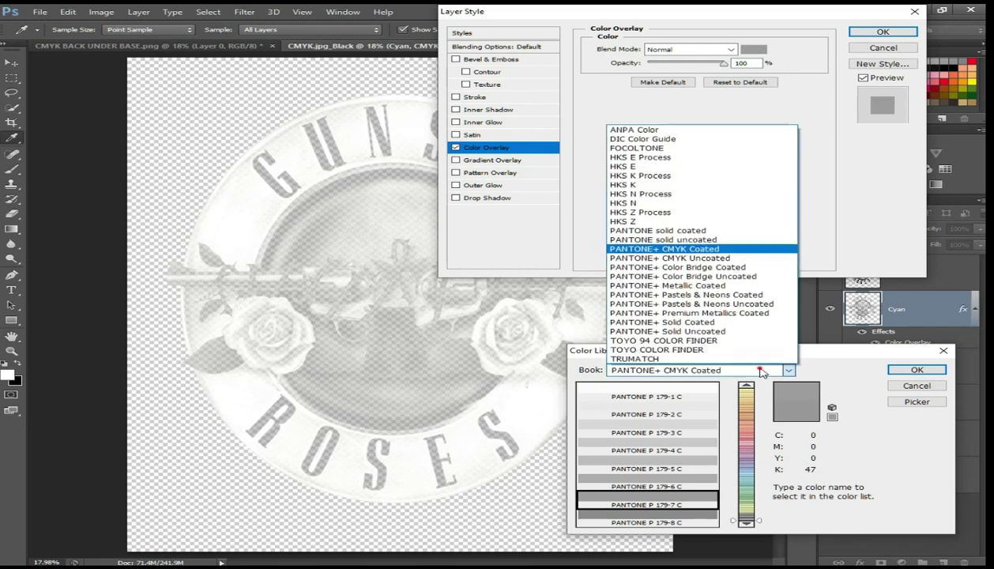
pyautogui.click(760, 369)
pyautogui.click(759, 519)
pyautogui.click(759, 385)
pyautogui.click(690, 403)
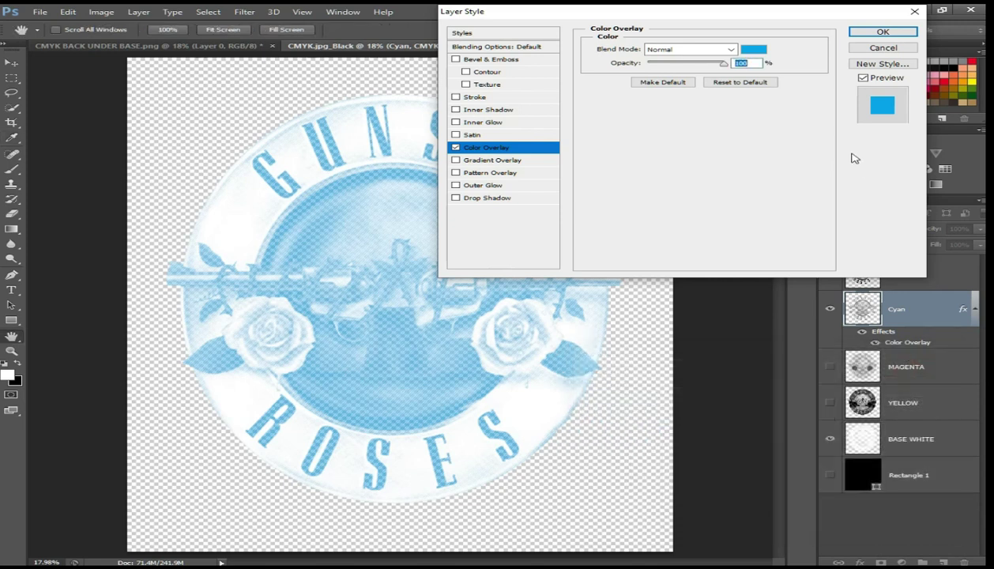
pyautogui.click(883, 33)
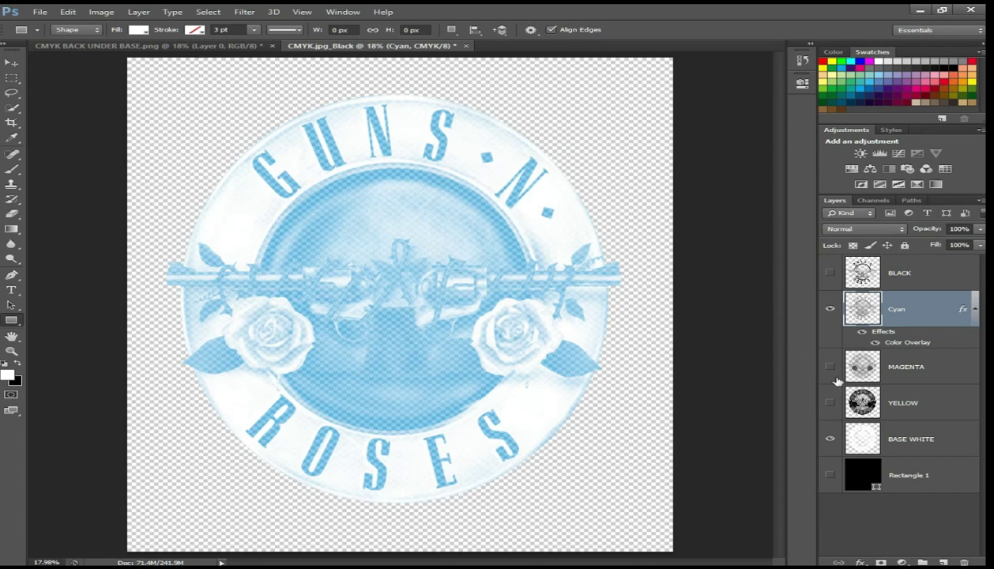
# - Toggle the Cyan layer's visibility to compare, leaving it hidden
pyautogui.click(831, 310)
pyautogui.click(831, 311)
pyautogui.click(830, 309)
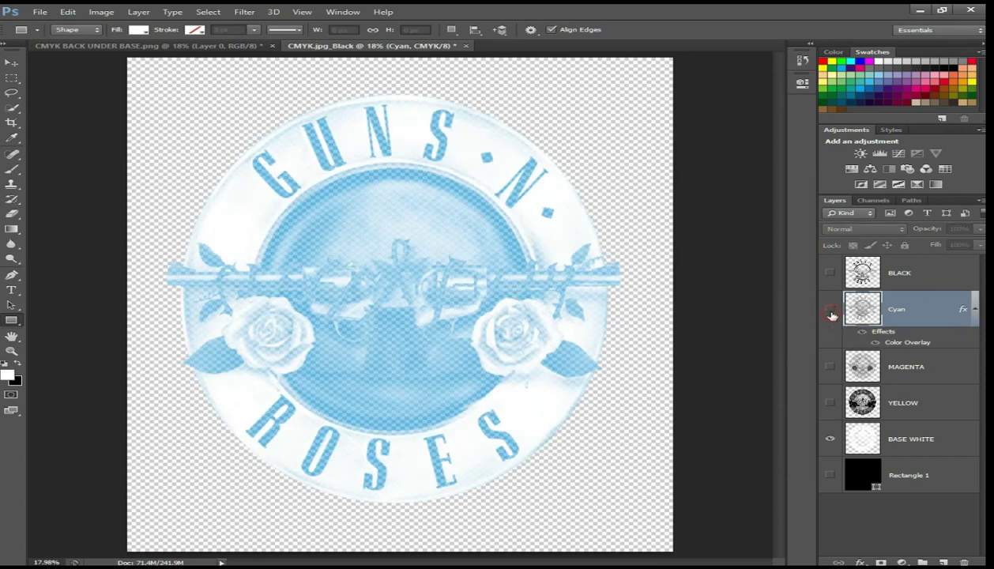
# - Hide BASE WHITE, show Cyan, and select and show the MAGENTA layer
pyautogui.click(830, 439)
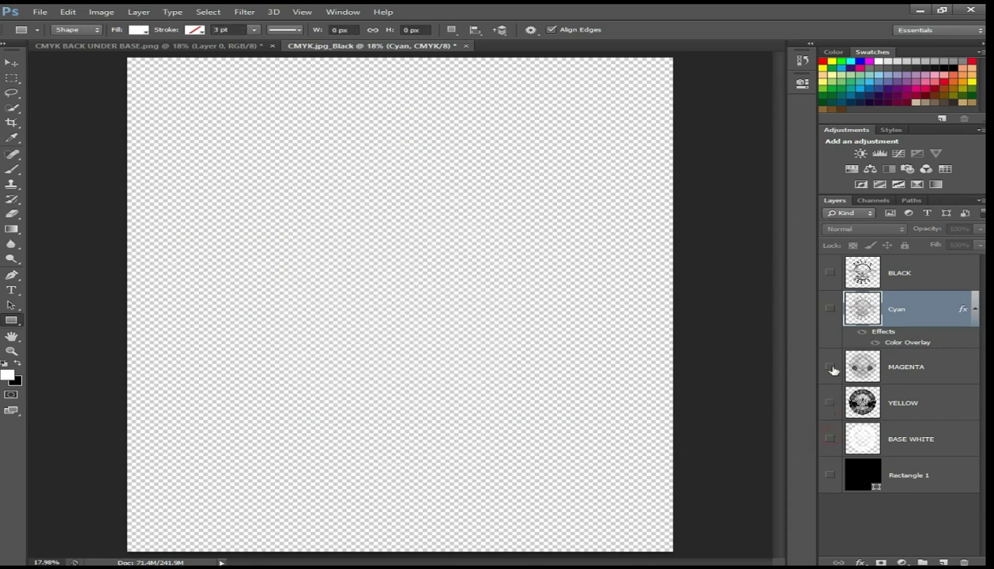
pyautogui.click(830, 311)
pyautogui.click(830, 310)
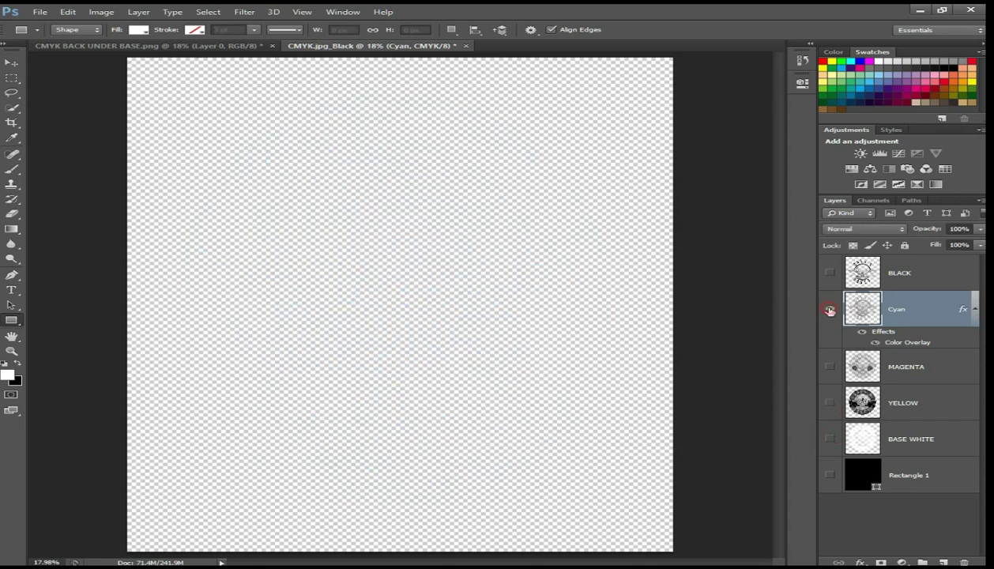
pyautogui.click(920, 362)
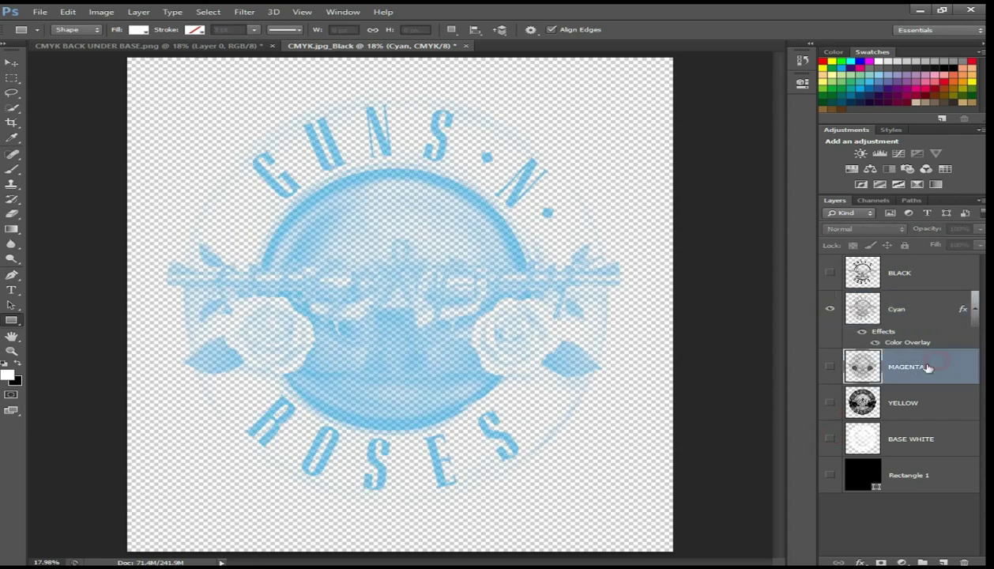
pyautogui.click(829, 368)
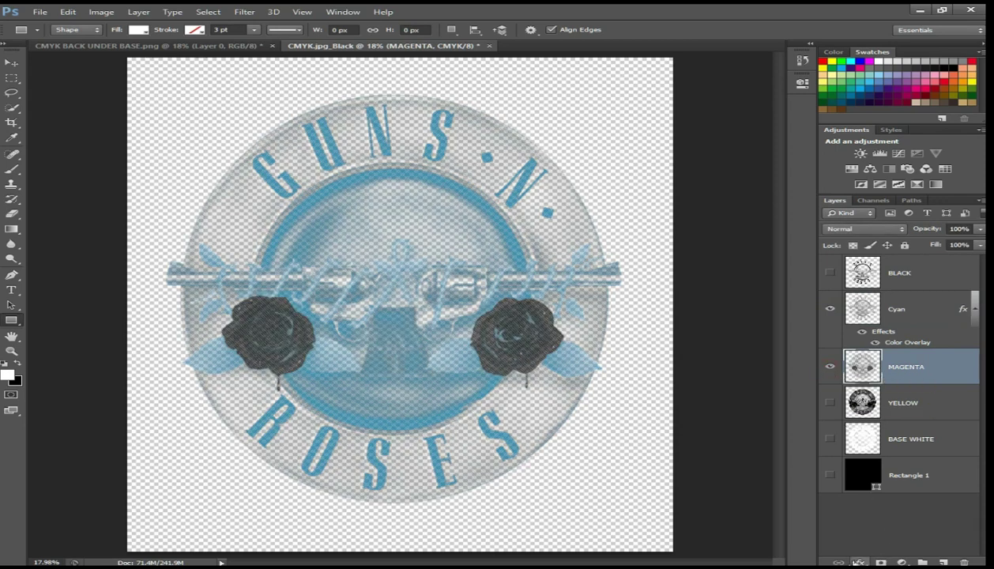
# - Give the MAGENTA layer a Color Overlay of PANTONE P Process Magenta C
pyautogui.click(859, 561)
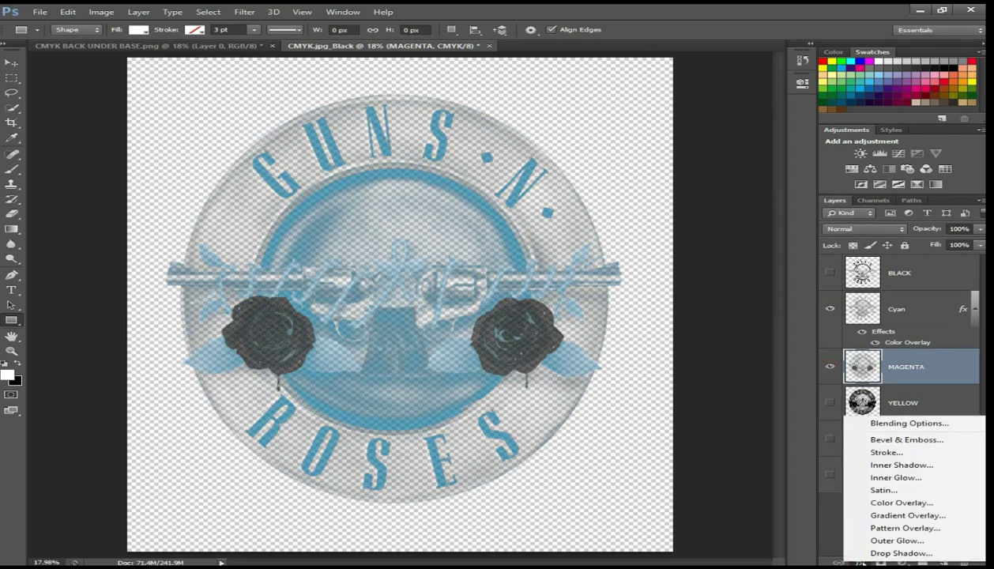
pyautogui.click(899, 503)
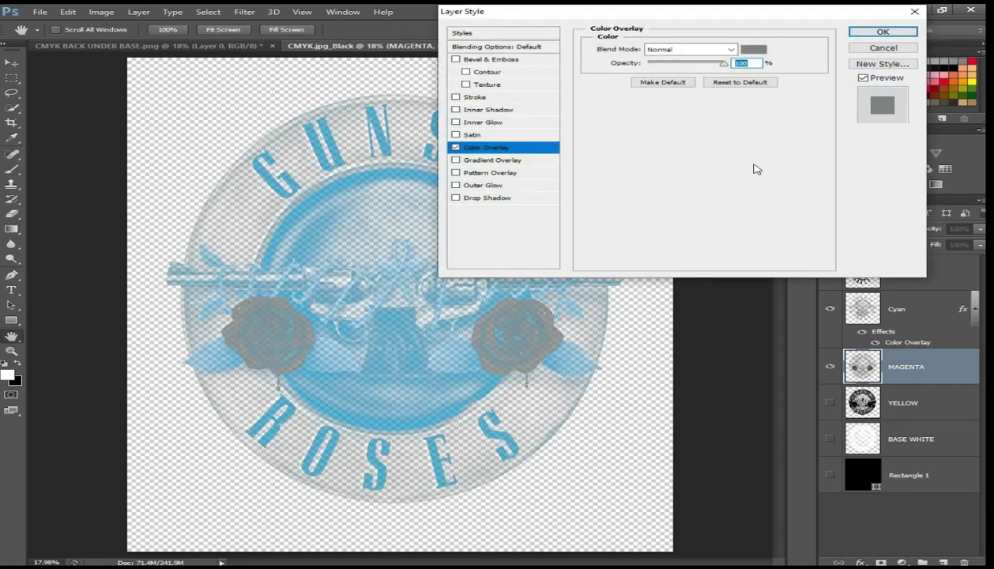
pyautogui.click(758, 52)
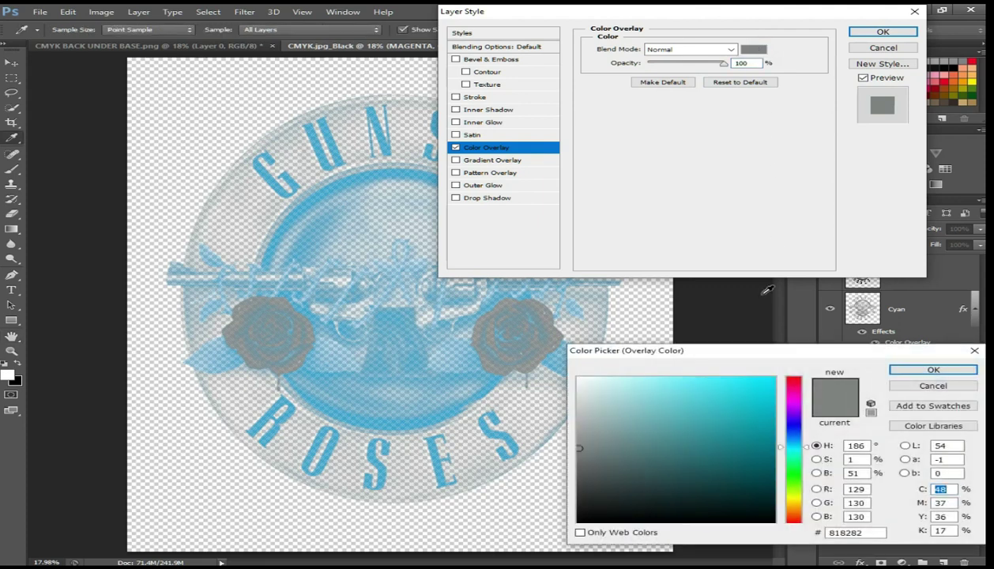
pyautogui.click(925, 426)
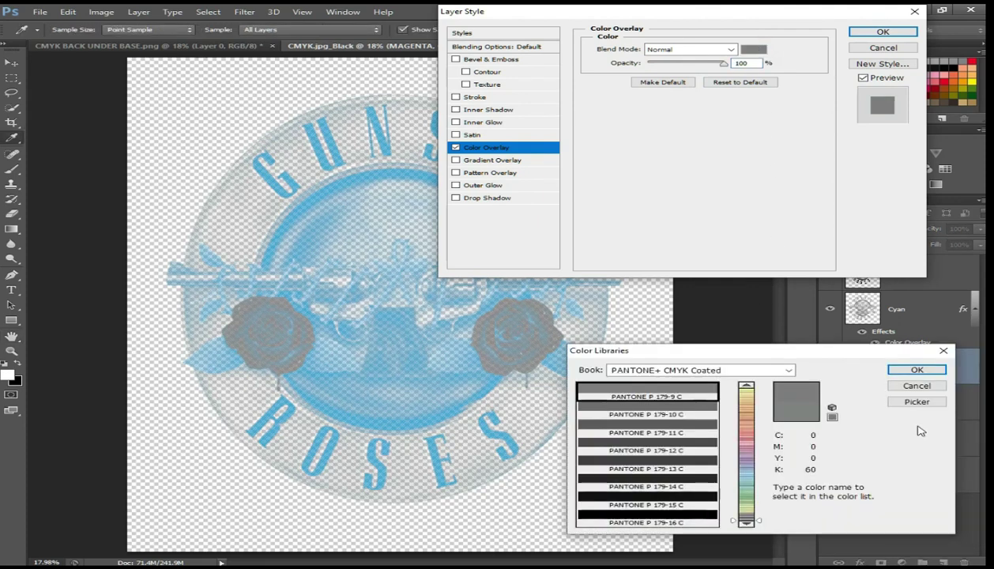
pyautogui.moveTo(761, 523); pyautogui.dragTo(759, 383)
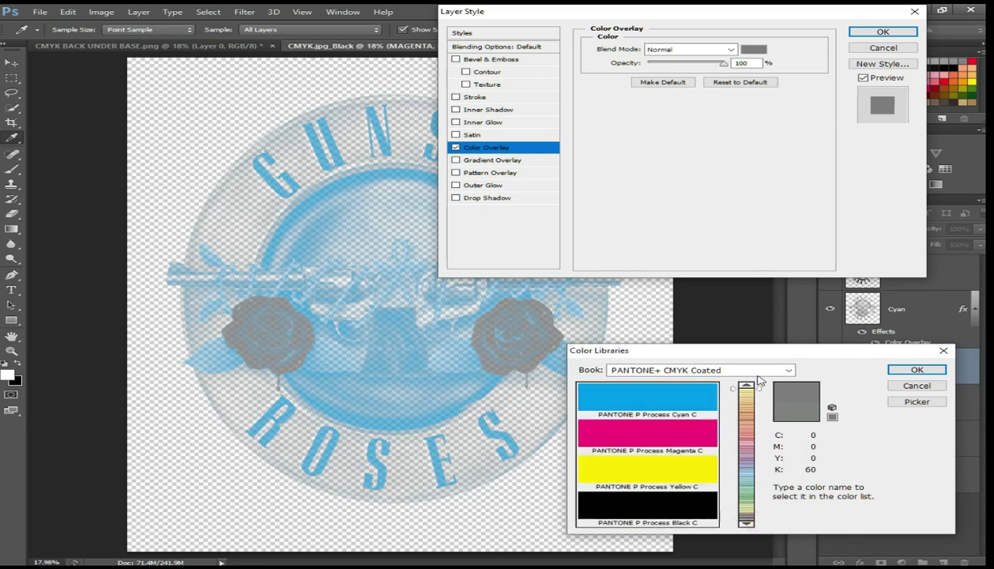
pyautogui.click(681, 432)
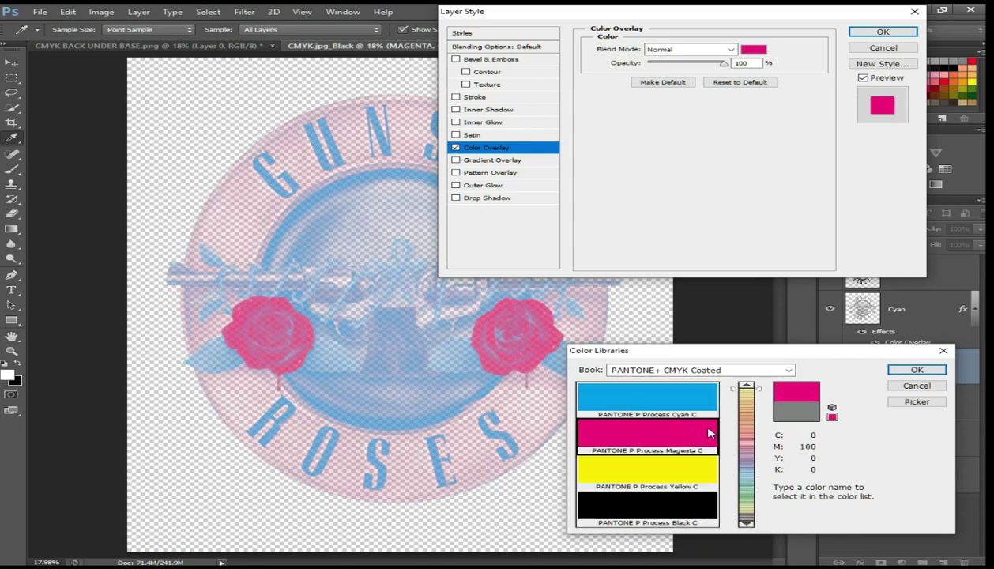
pyautogui.click(898, 371)
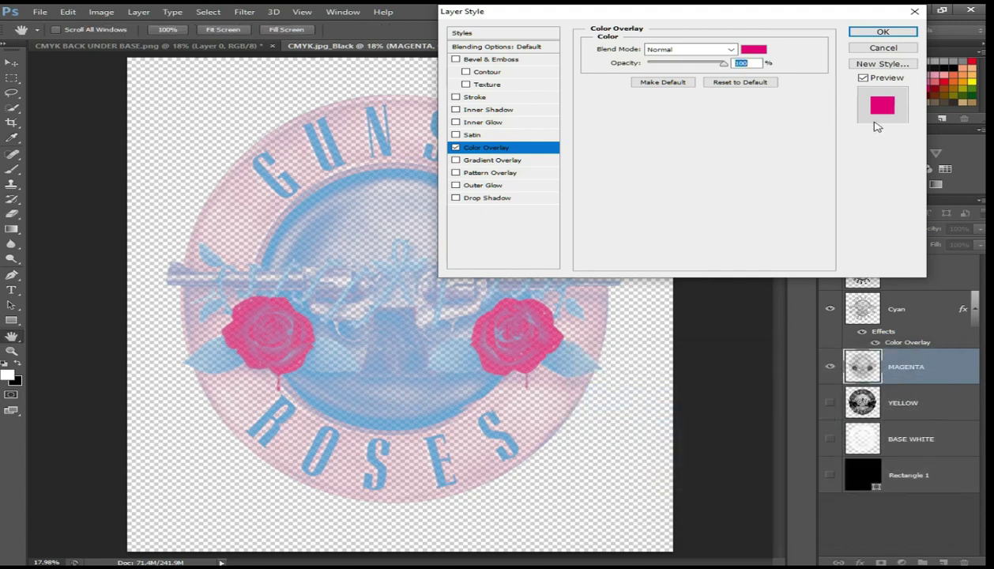
pyautogui.click(861, 31)
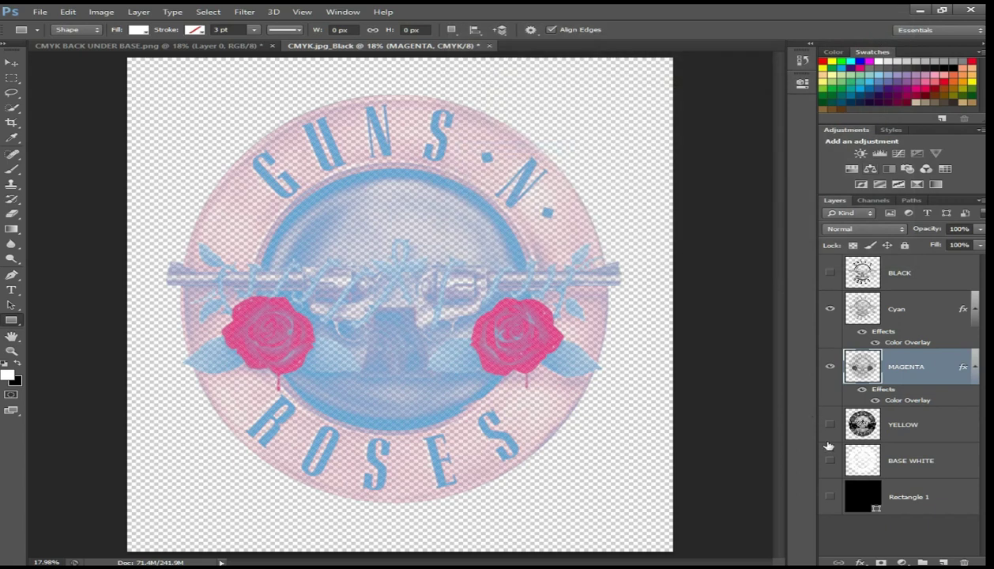
# - Compare the logo with BASE WHITE shown and hidden, and glance at the Image Mode options
pyautogui.click(830, 461)
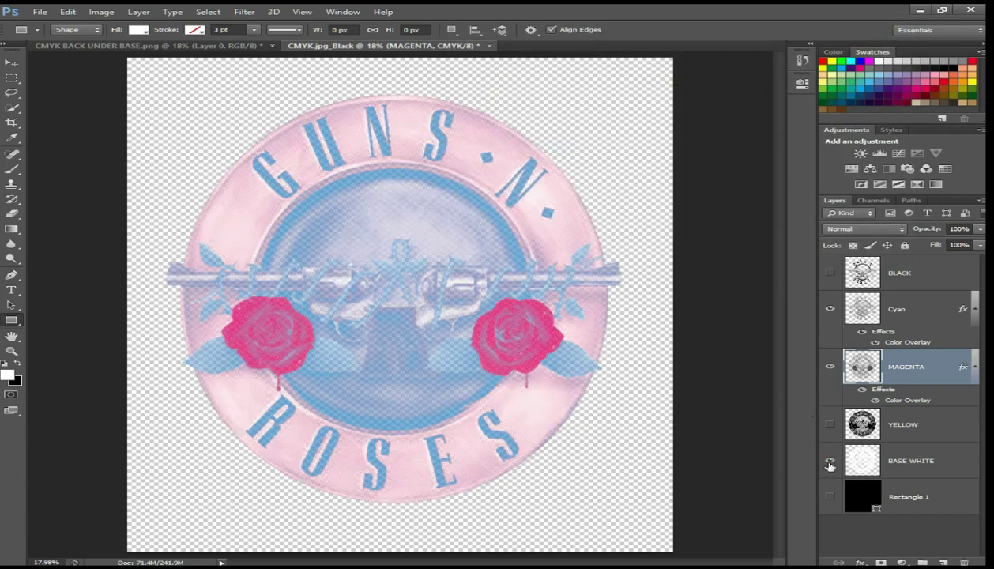
pyautogui.click(830, 464)
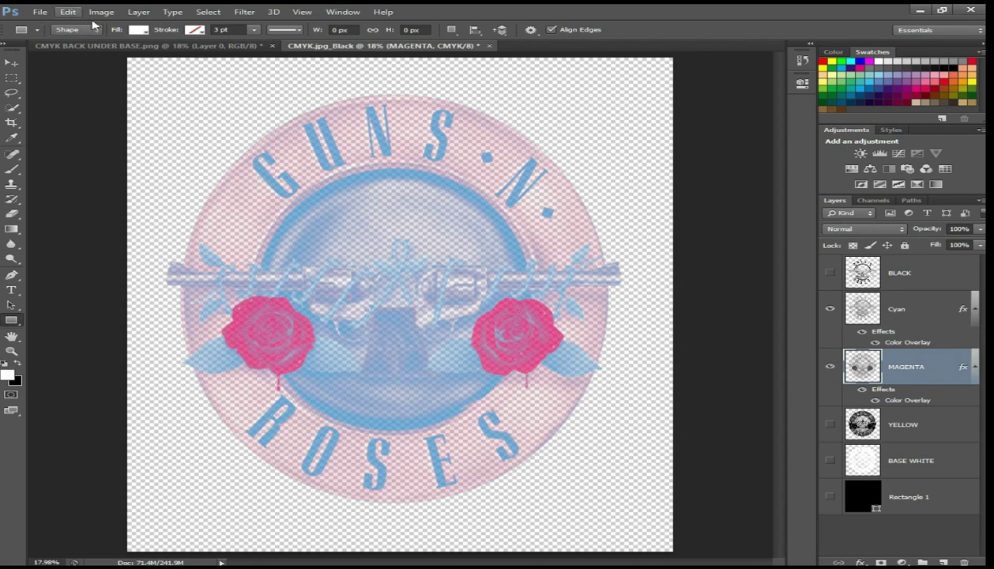
pyautogui.click(103, 13)
pyautogui.moveTo(111, 24)
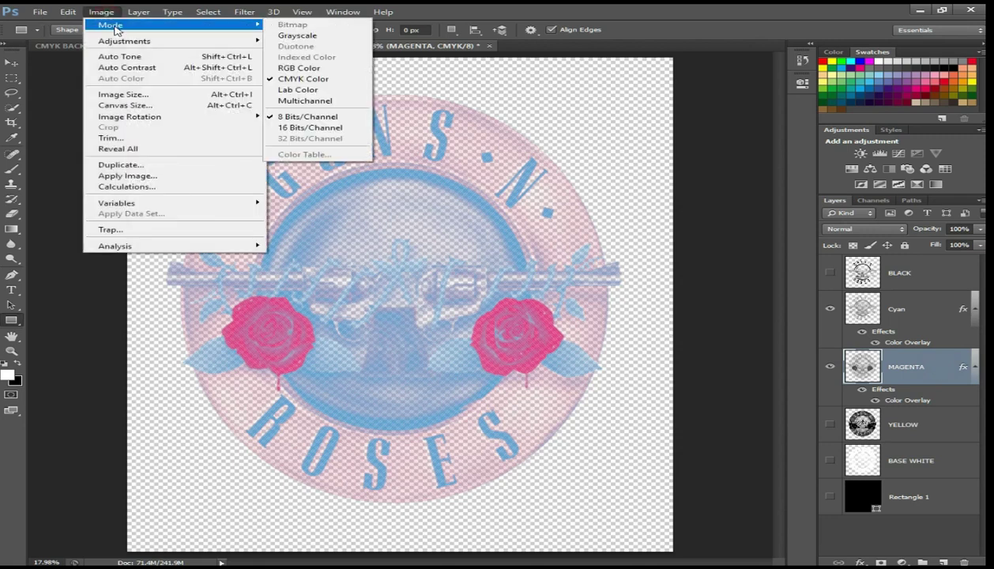
pyautogui.click(513, 11)
pyautogui.click(917, 425)
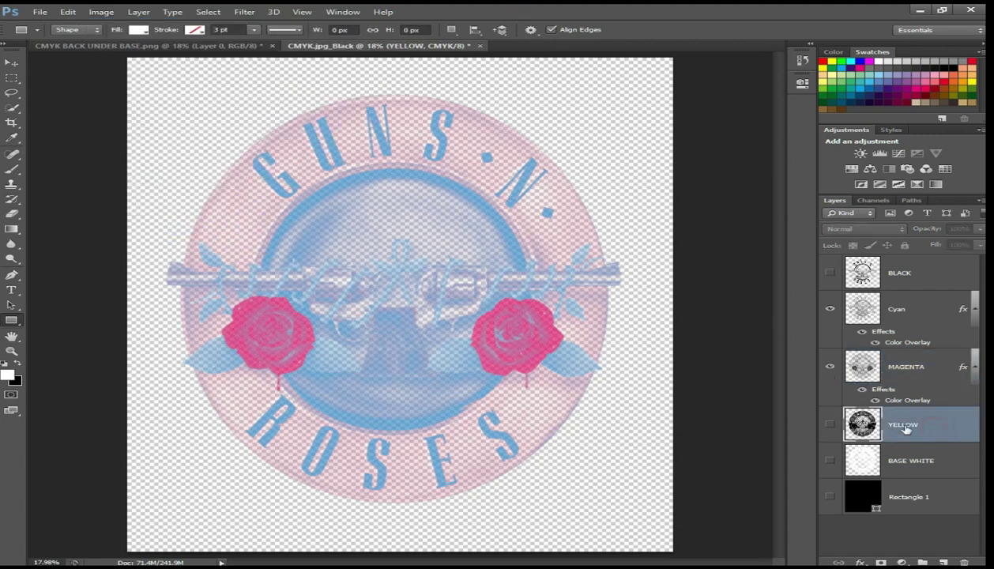
# - Show the YELLOW layer and give it a PANTONE P Process Yellow C Color Overlay
pyautogui.click(832, 425)
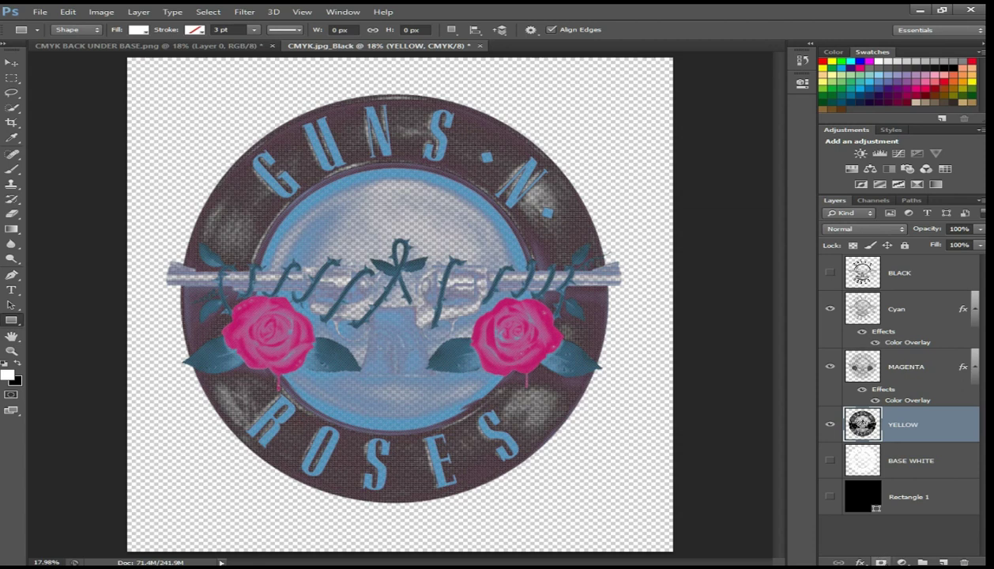
pyautogui.click(860, 562)
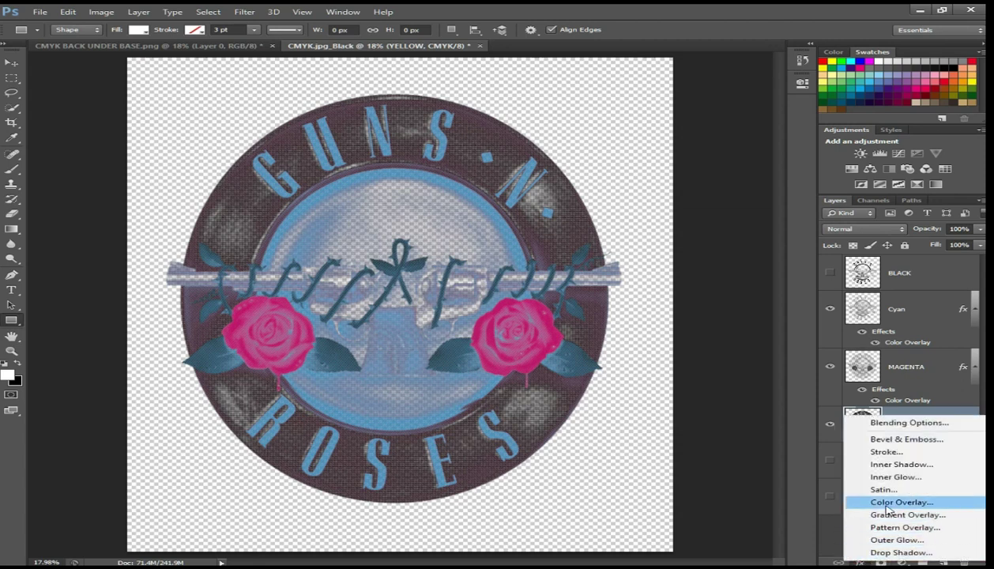
pyautogui.click(886, 504)
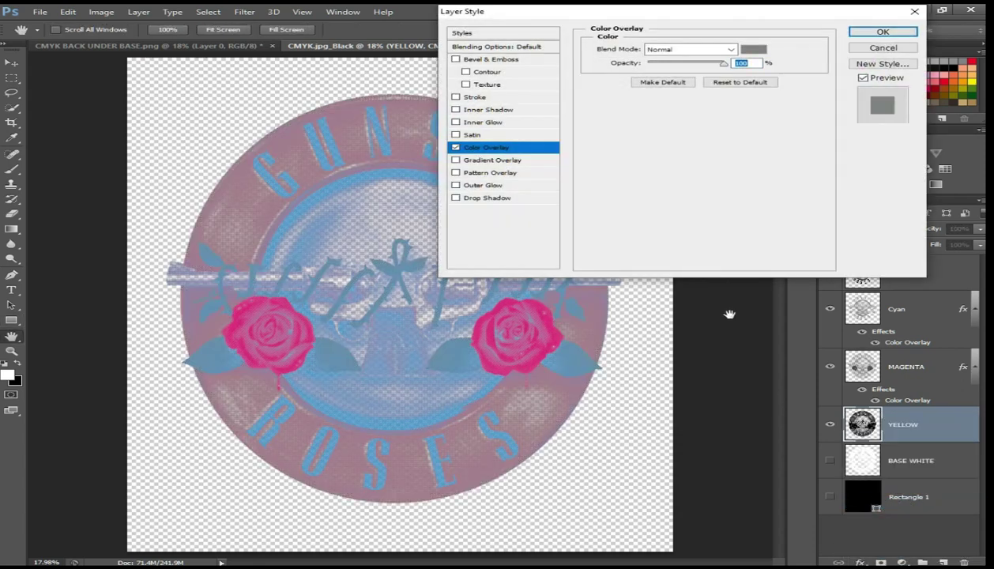
pyautogui.click(749, 50)
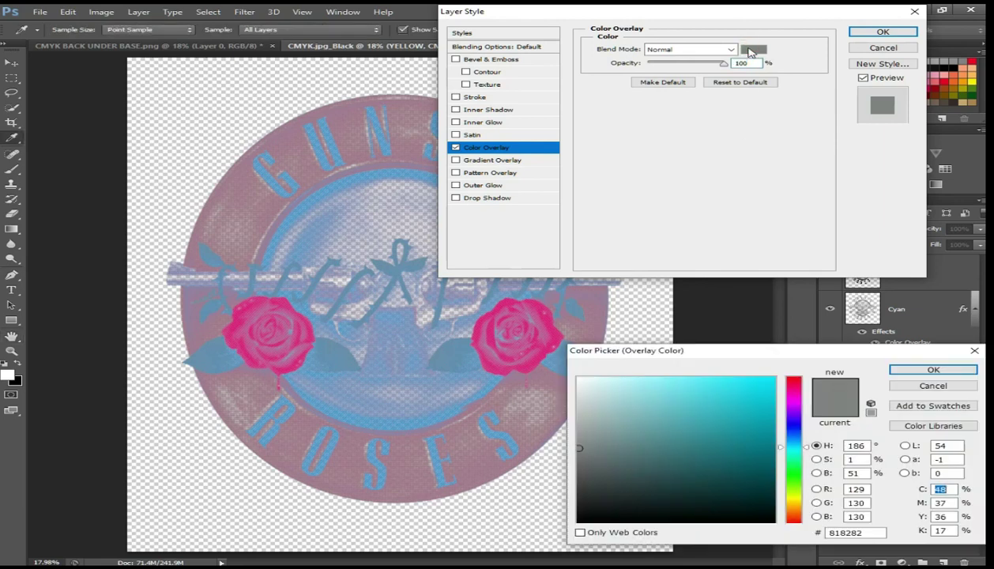
pyautogui.click(893, 425)
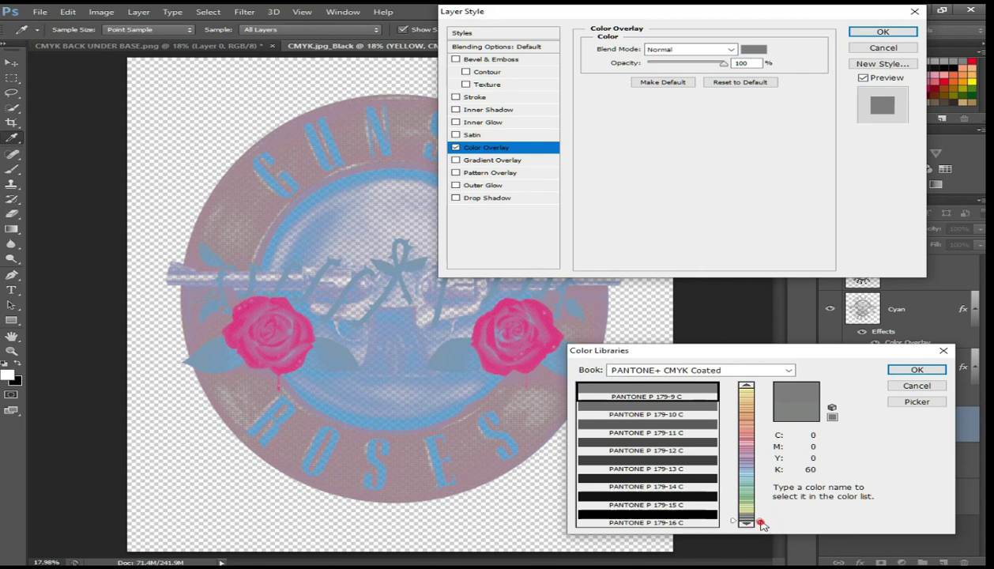
pyautogui.click(746, 389)
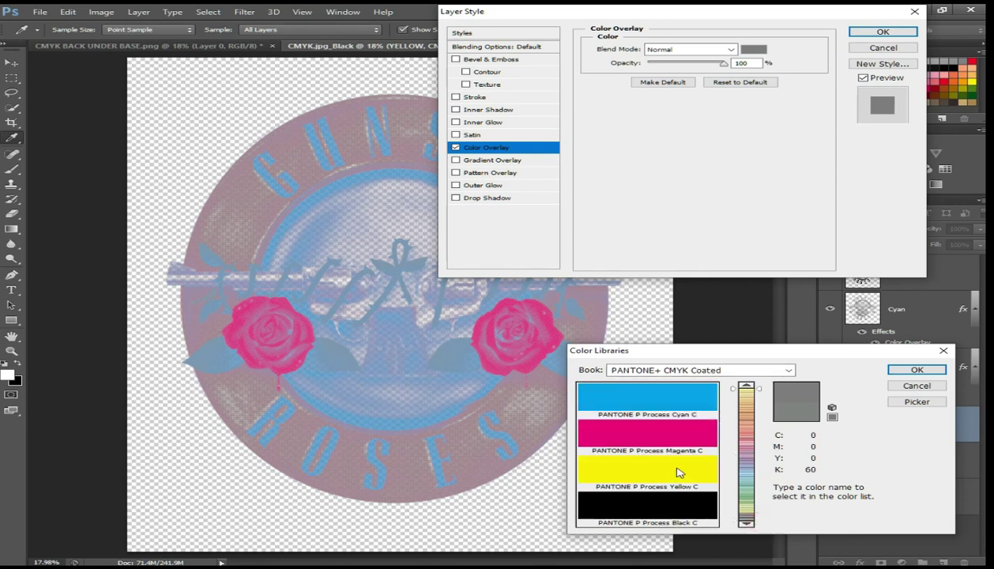
pyautogui.click(678, 473)
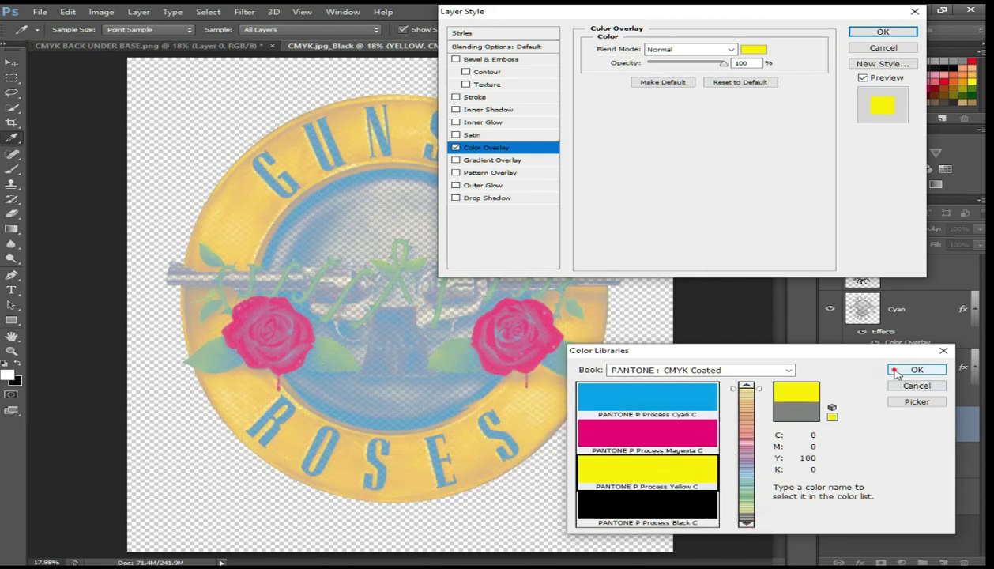
pyautogui.click(895, 372)
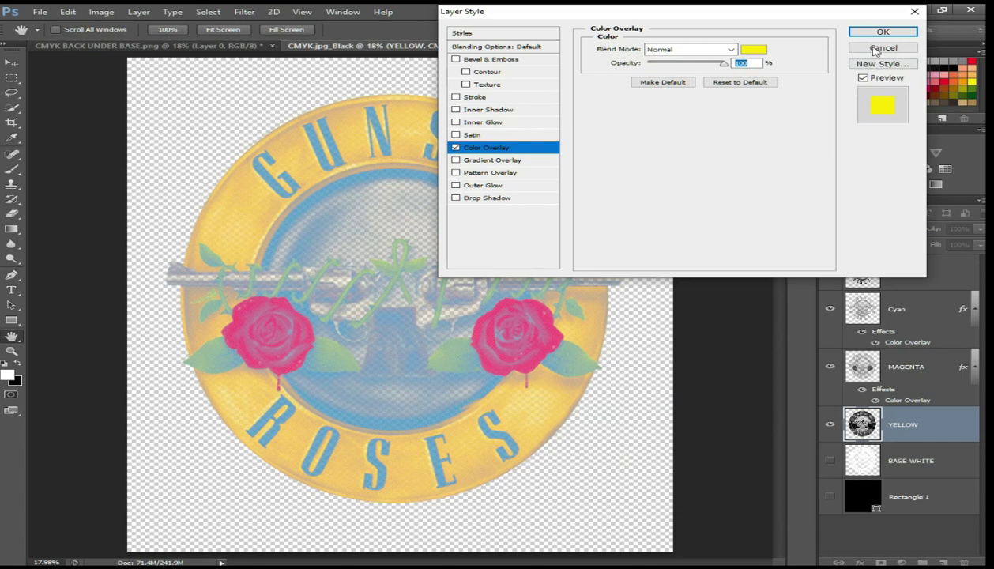
pyautogui.click(883, 32)
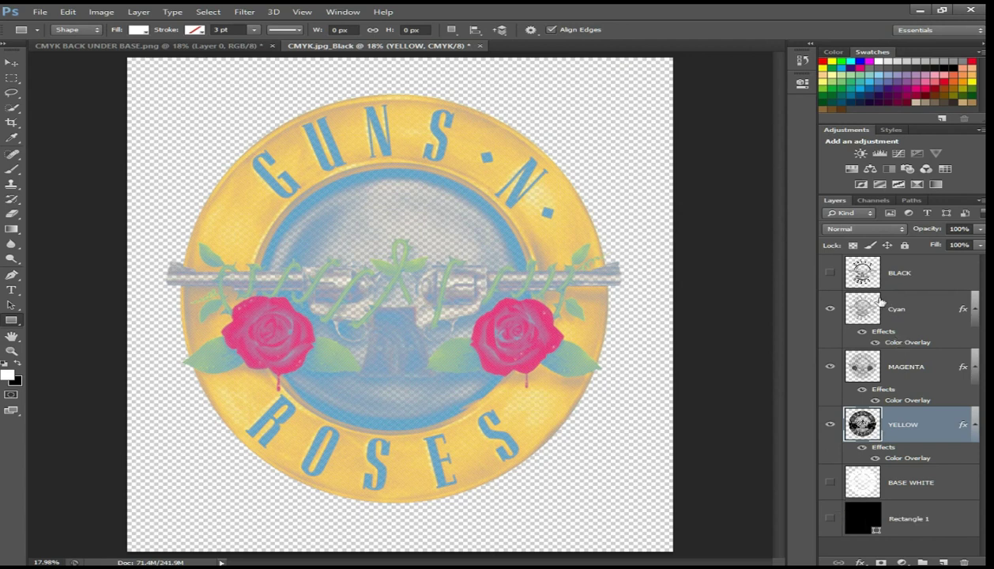
# - Toggle the BLACK layer to compare, then show the BASE WHITE underlayer
pyautogui.click(831, 273)
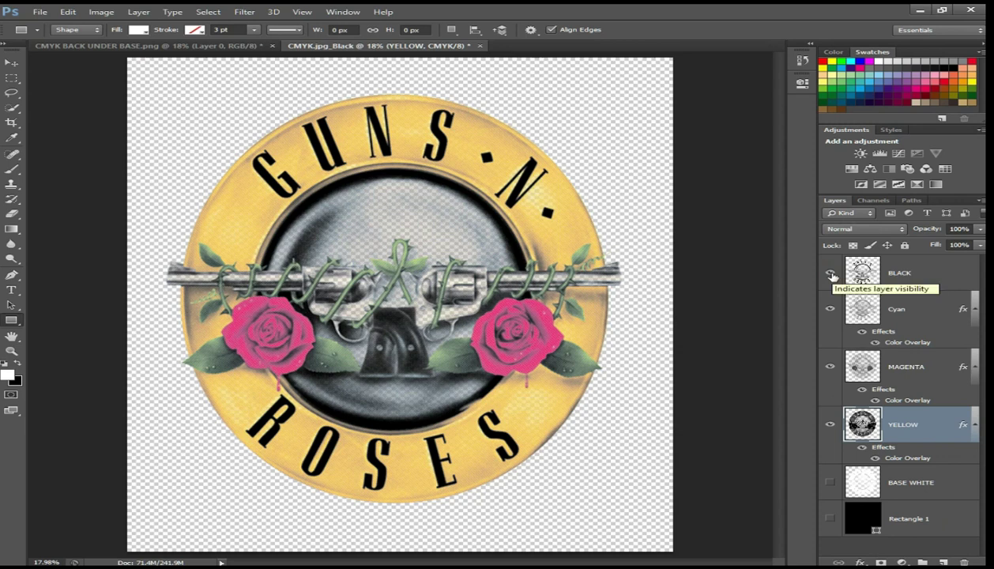
pyautogui.click(831, 273)
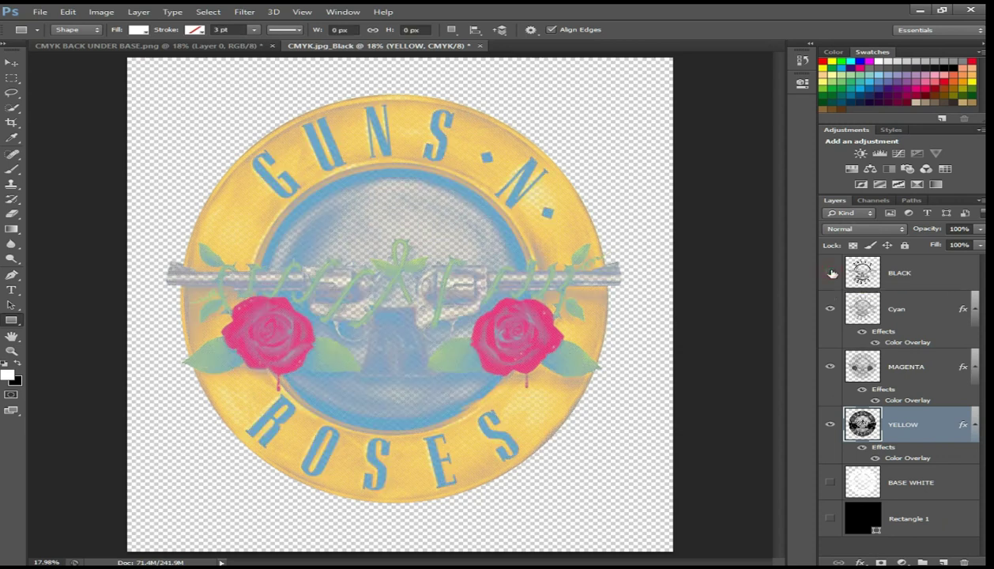
pyautogui.click(831, 274)
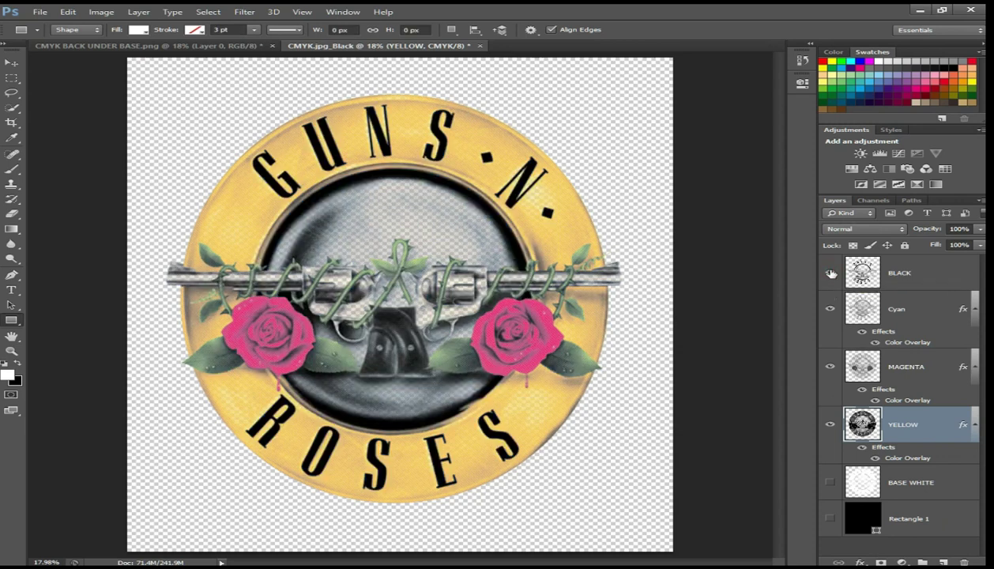
pyautogui.click(830, 483)
# - Hide the BLACK, Cyan, MAGENTA and YELLOW layers, leaving only the black background
pyautogui.click(830, 272)
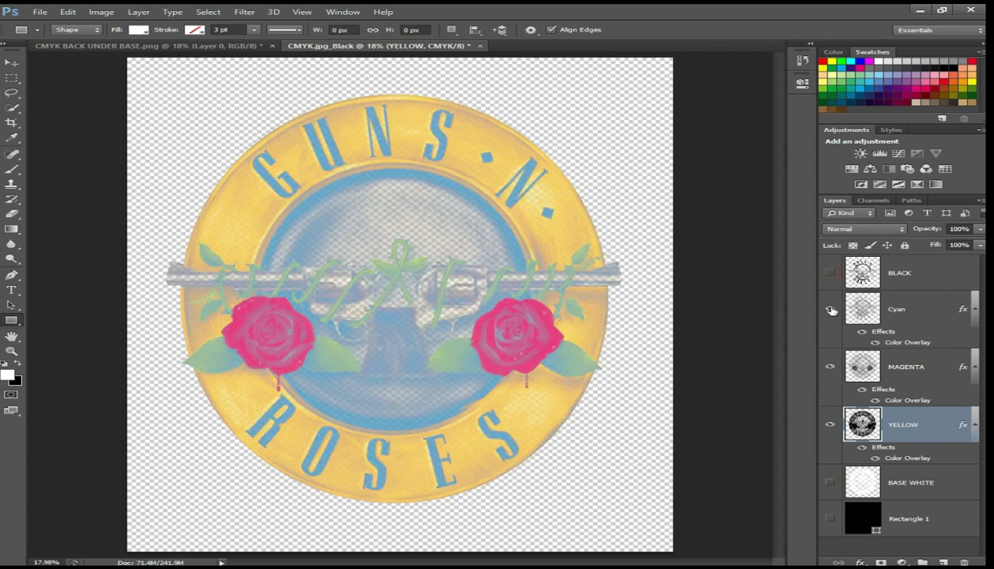
pyautogui.click(830, 308)
pyautogui.click(830, 366)
pyautogui.click(830, 424)
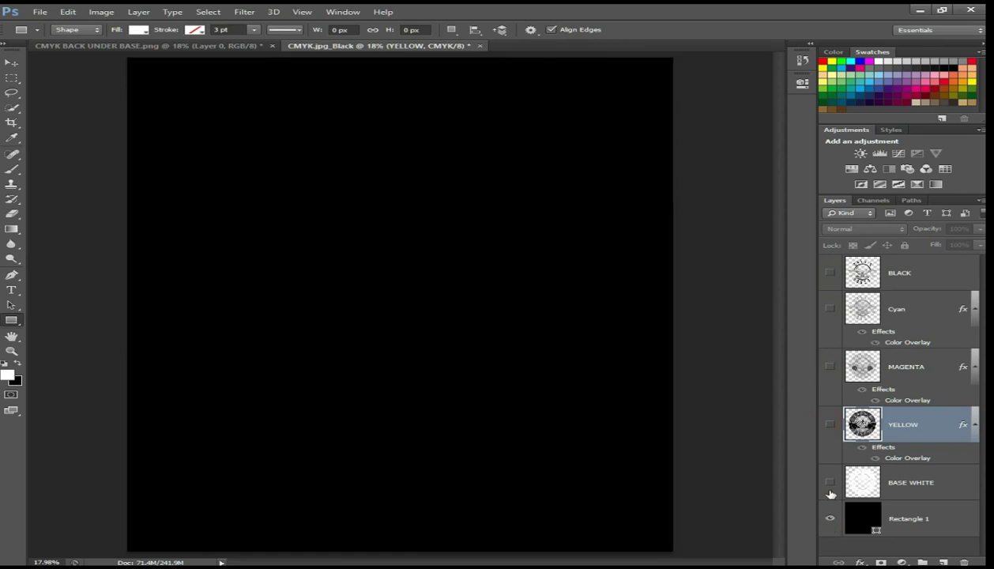
# - Rename Rectangle 1 to 'T-SHIRT COLOR BLACK SAMPLE' and show BASE WHITE over it
pyautogui.doubleClick(909, 520)
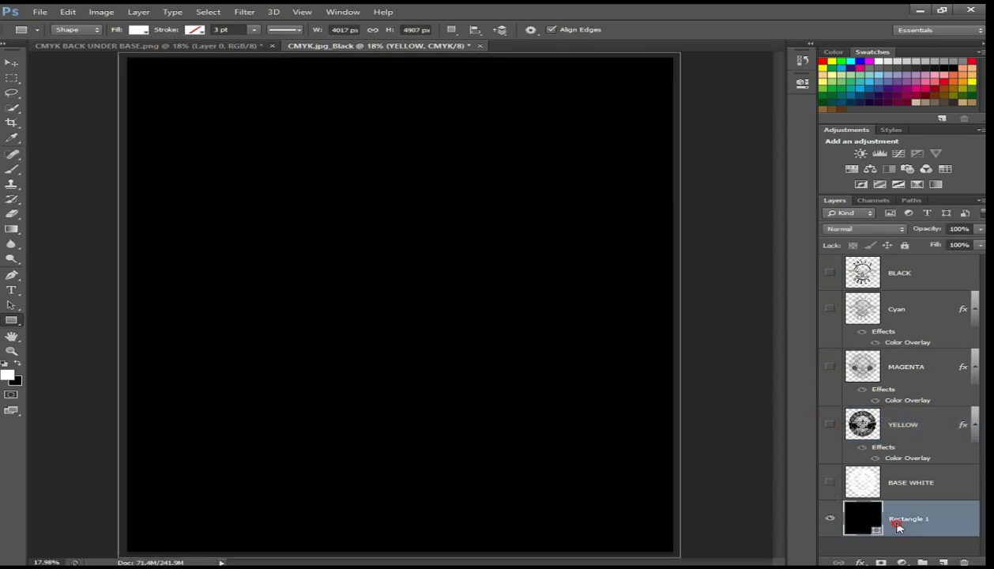
pyautogui.press('BackSpace')
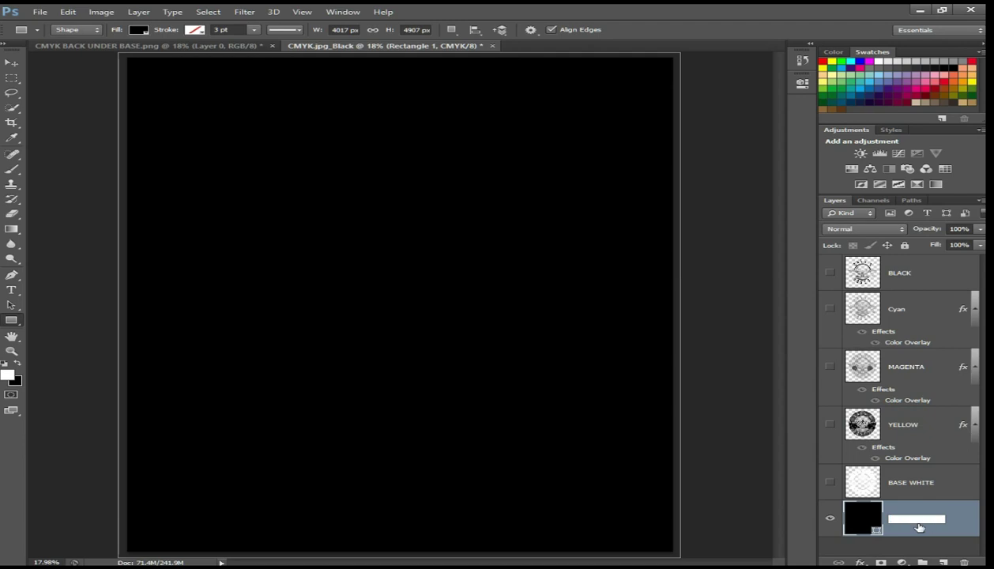
pyautogui.write('T-SHIRT CO')
pyautogui.write('LOR BLA')
pyautogui.write('CK SAMPLE')
pyautogui.press('Return')
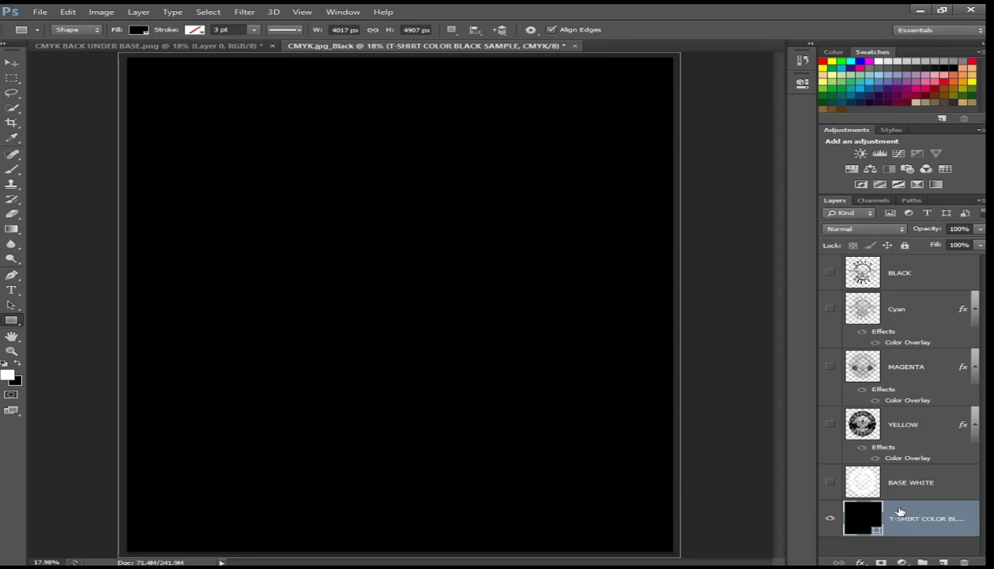
pyautogui.click(830, 483)
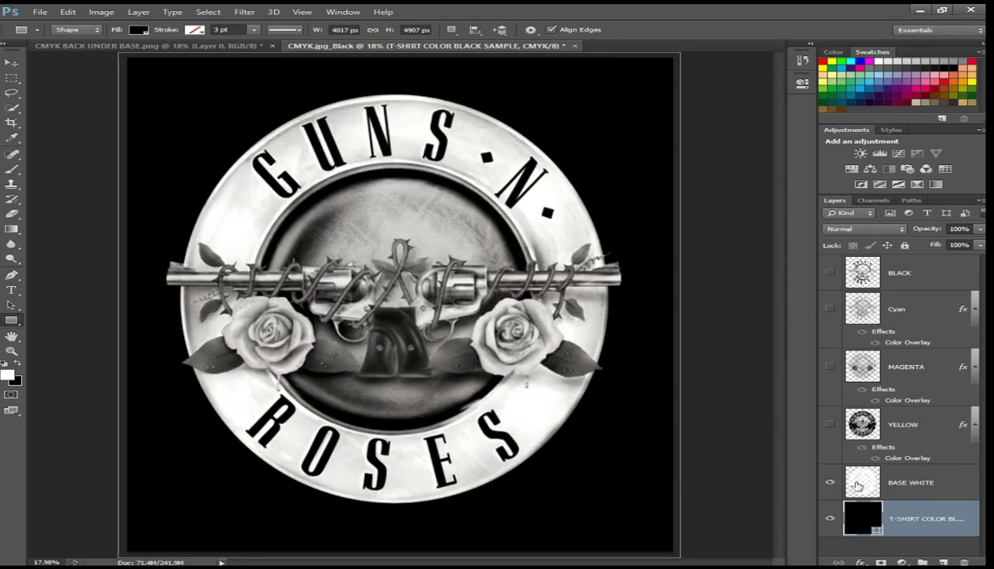
# - Select BASE WHITE and make the Cyan, MAGENTA, YELLOW and BLACK layers visible again
pyautogui.click(857, 484)
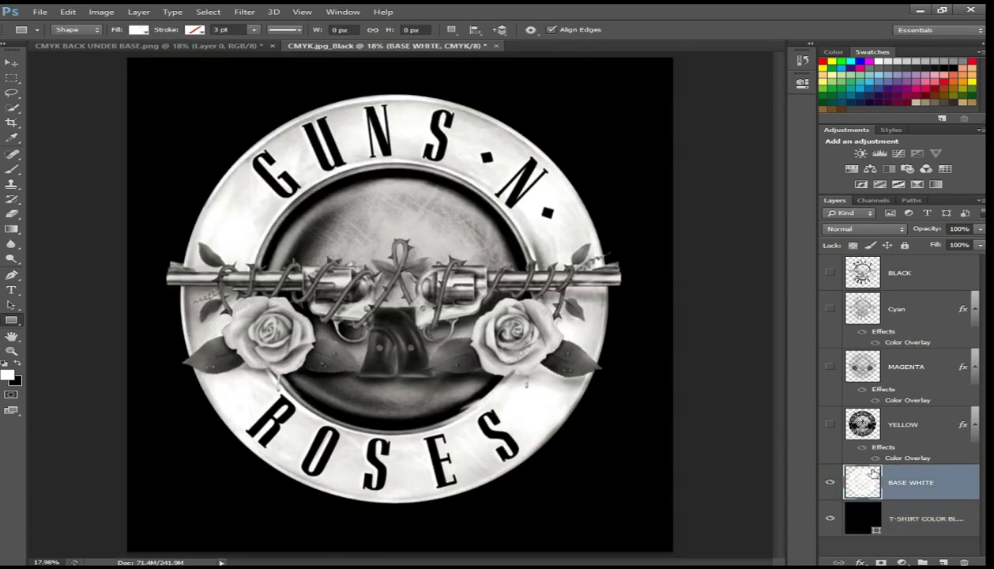
pyautogui.click(830, 311)
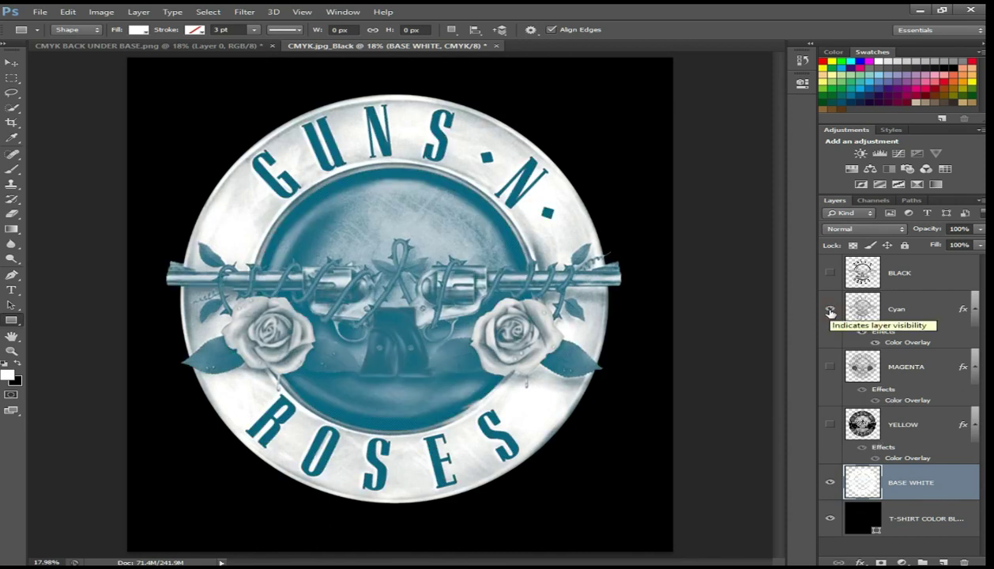
pyautogui.click(830, 367)
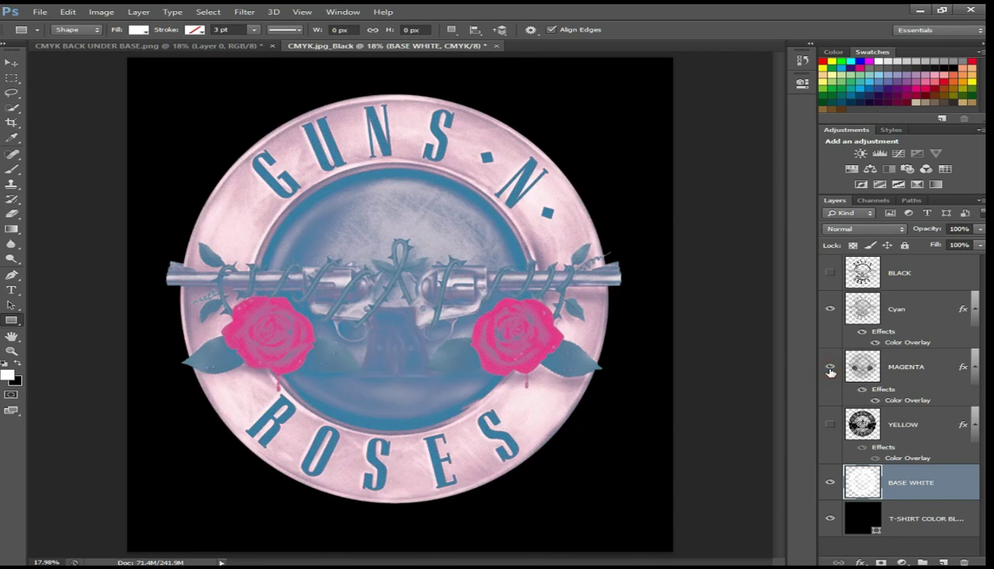
pyautogui.click(830, 425)
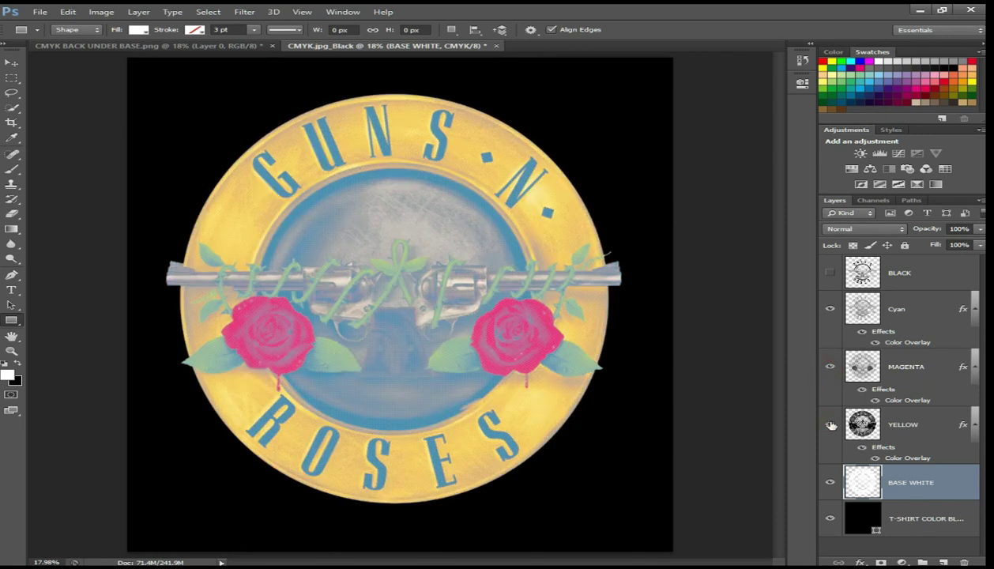
pyautogui.click(830, 274)
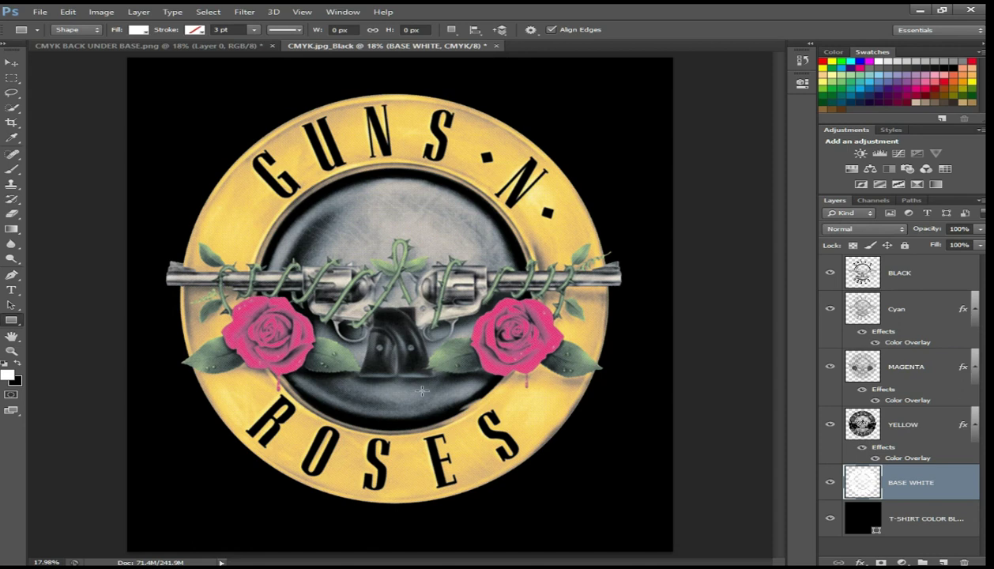
pyautogui.press('z')
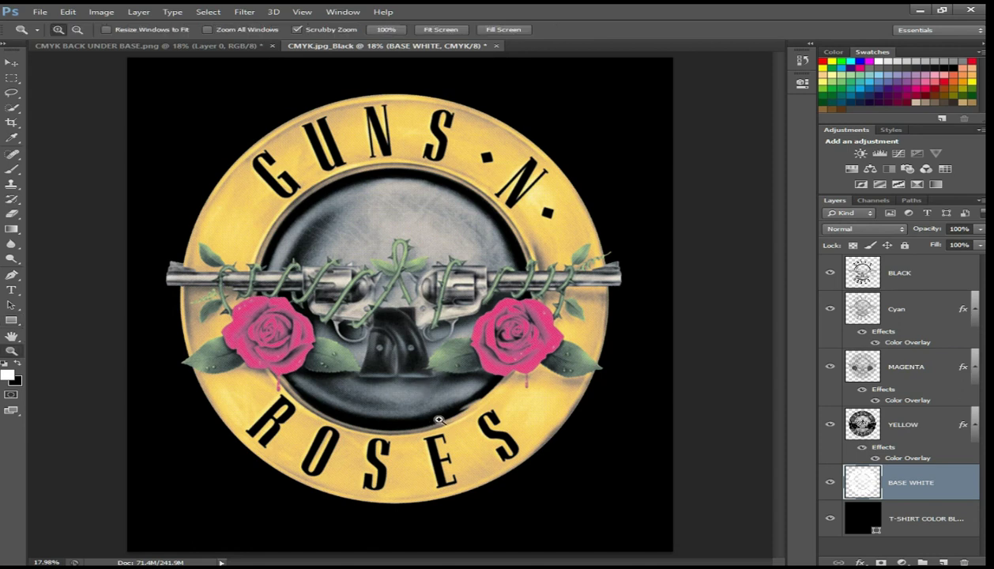
pyautogui.click(461, 385)
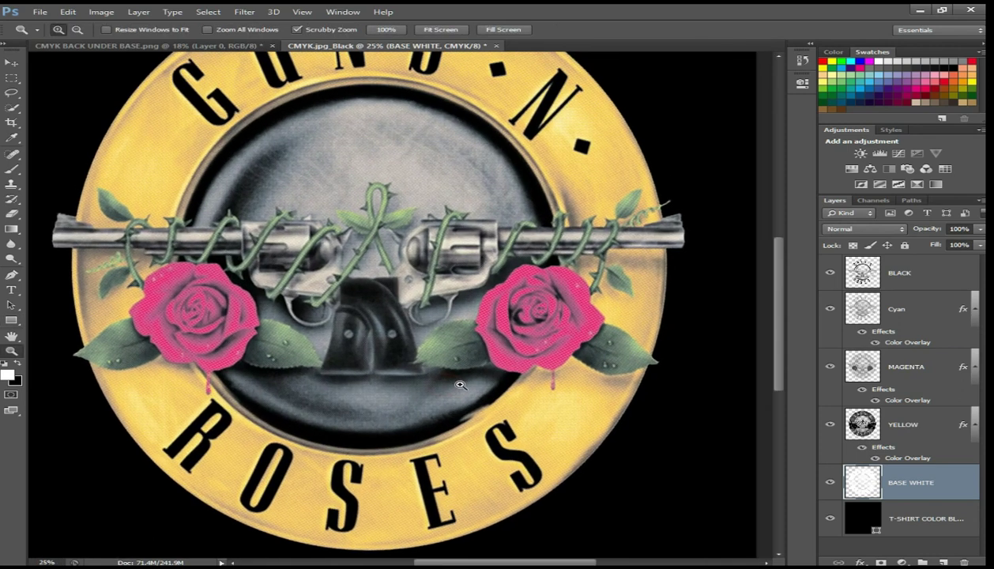
pyautogui.click(266, 295)
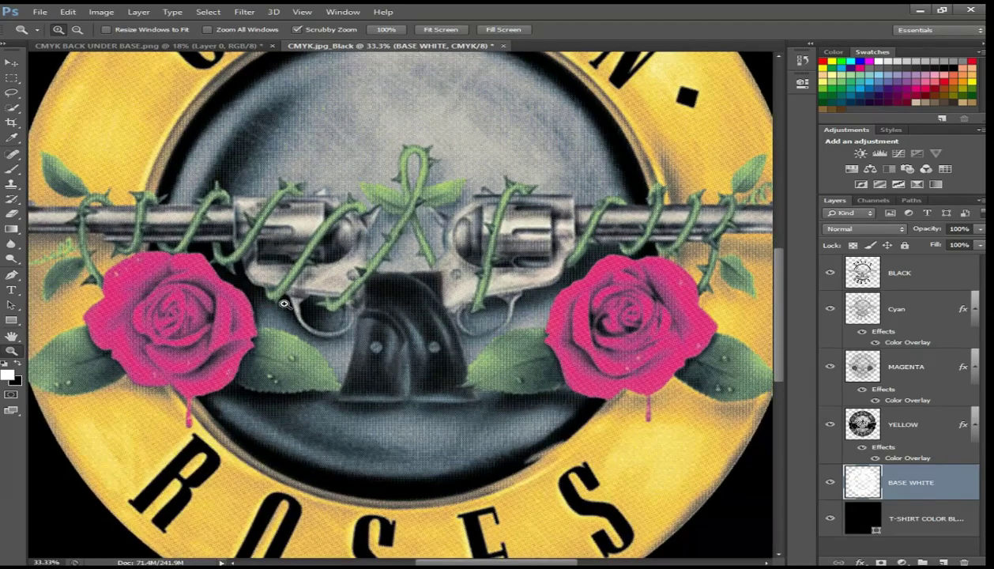
pyautogui.click(284, 303)
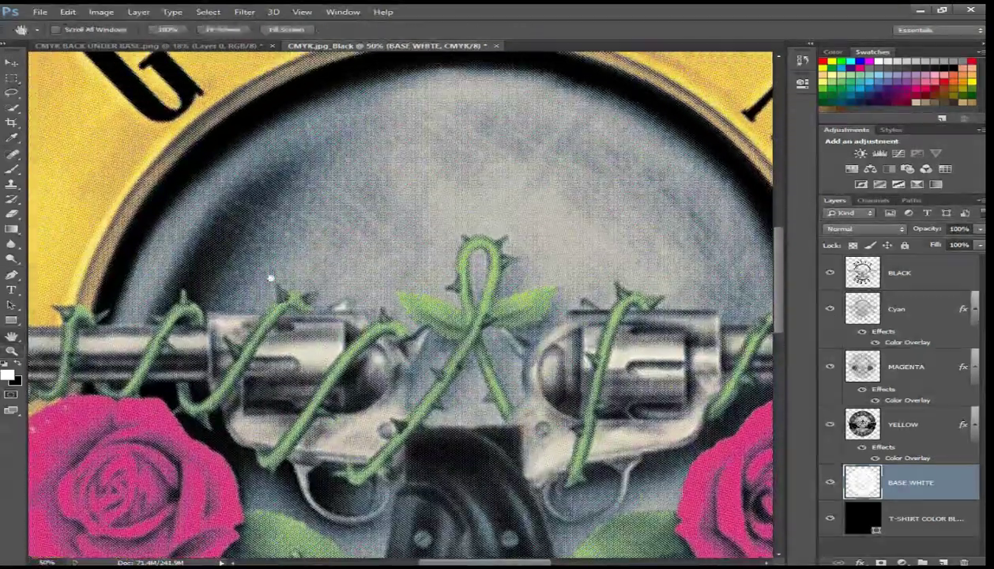
pyautogui.moveTo(270, 279)
pyautogui.mouseDown()
pyautogui.moveTo(521, 196)
pyautogui.moveTo(429, 264)
pyautogui.moveTo(629, 225)
pyautogui.moveTo(706, 391)
pyautogui.moveTo(560, 308)
pyautogui.moveTo(336, 418)
pyautogui.mouseUp()
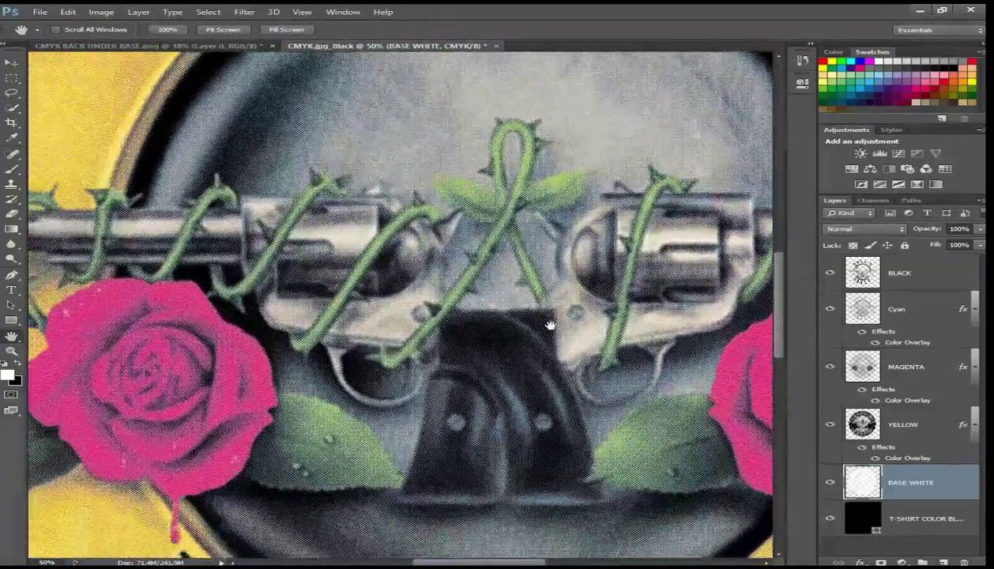
pyautogui.moveTo(551, 326); pyautogui.dragTo(581, 272)
pyautogui.press('z')
pyautogui.click(581, 272)
pyautogui.click(548, 270)
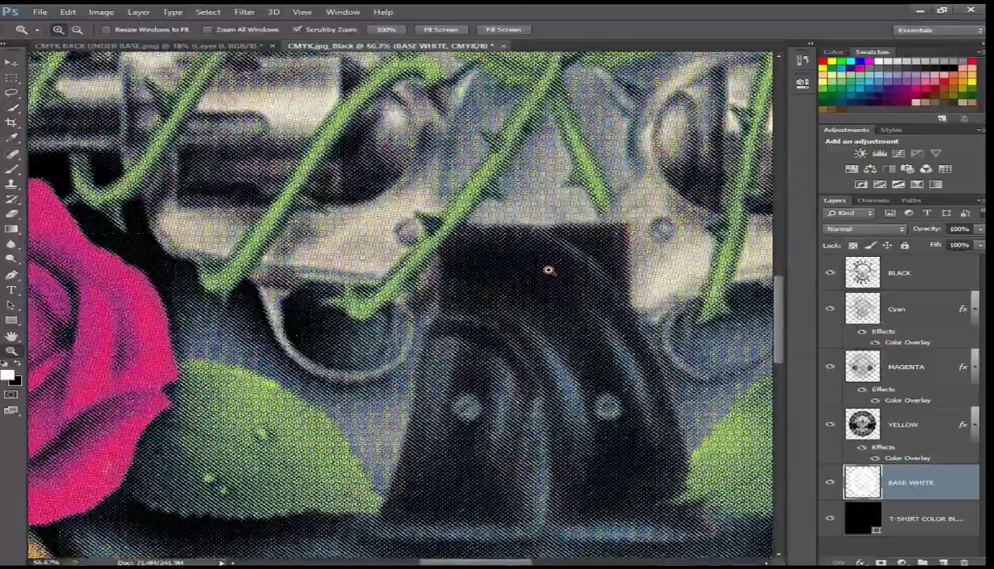
pyautogui.click(549, 270)
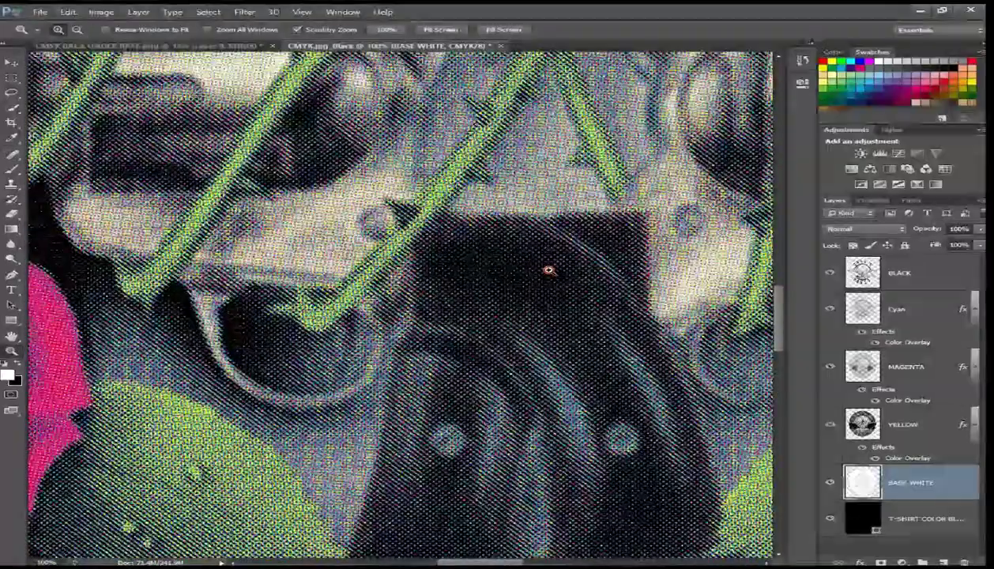
pyautogui.click(545, 265)
pyautogui.press('h')
pyautogui.moveTo(544, 262); pyautogui.dragTo(619, 350)
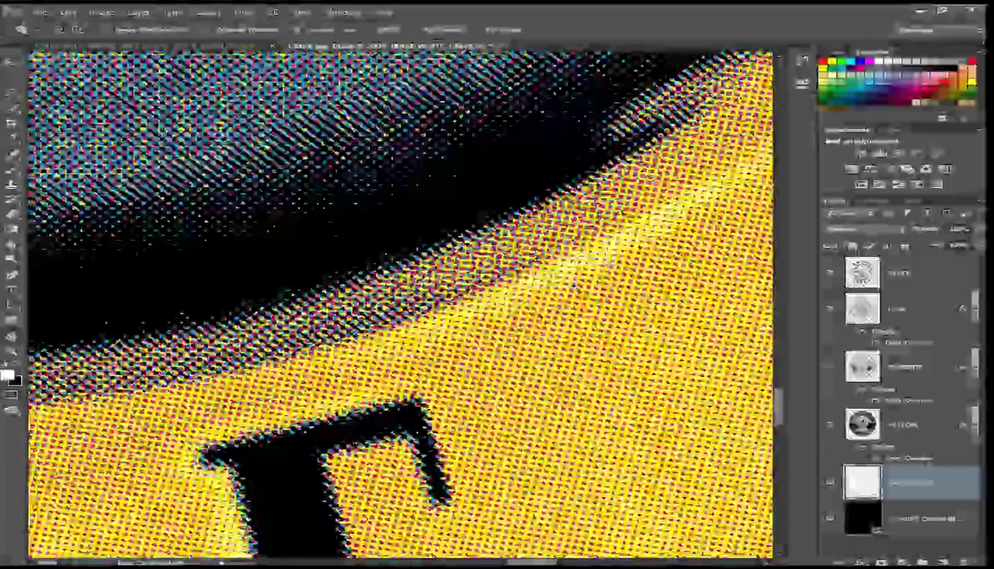
pyautogui.rightClick(547, 296)
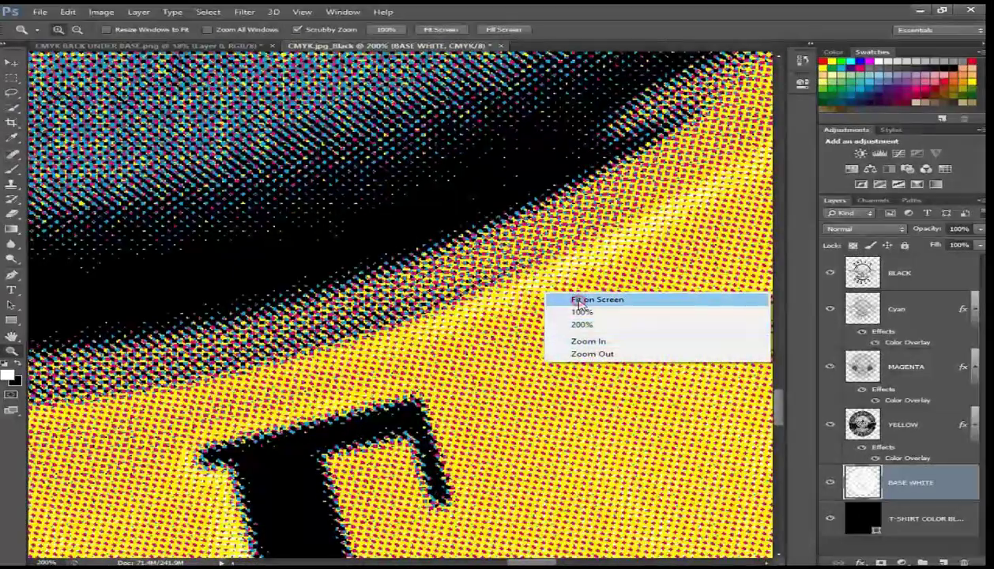
pyautogui.click(579, 301)
pyautogui.click(230, 407)
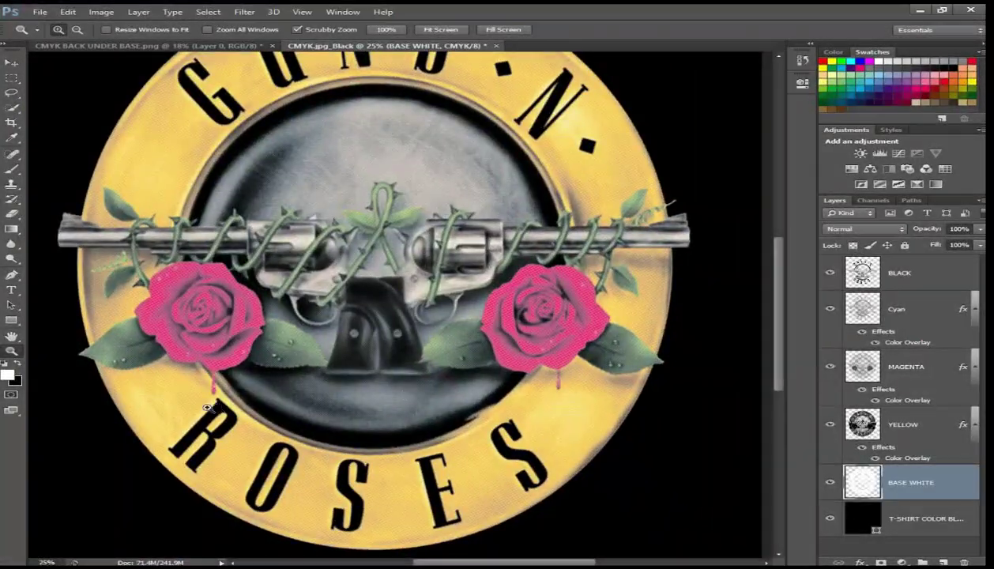
pyautogui.click(160, 408)
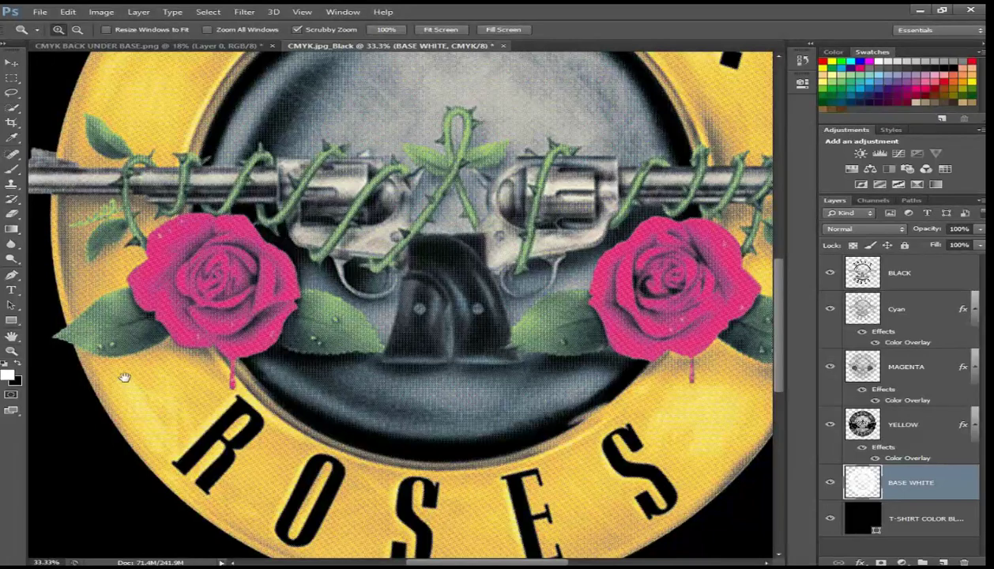
pyautogui.press('h')
pyautogui.moveTo(158, 304); pyautogui.dragTo(175, 394)
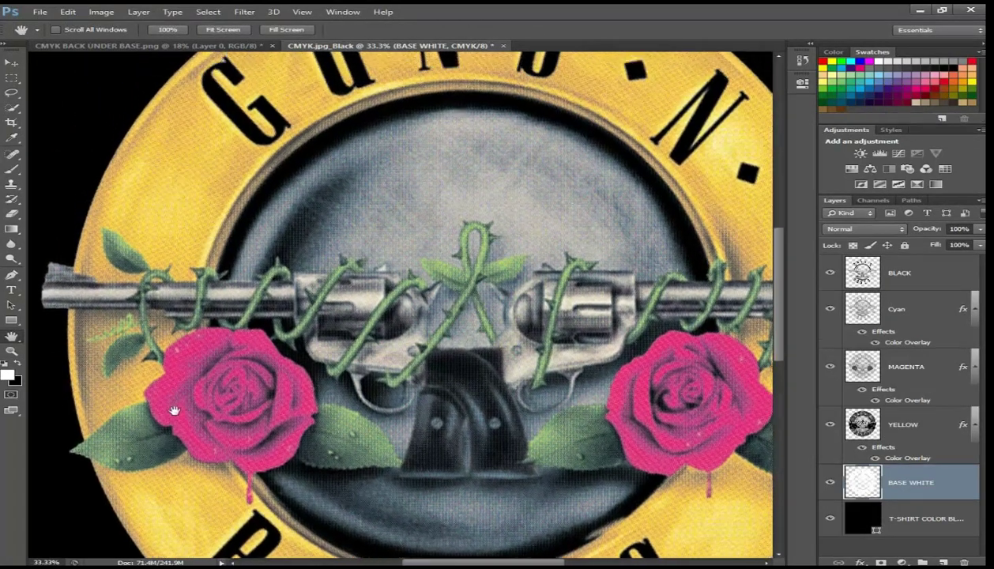
pyautogui.scroll(3, 222, 399)
pyautogui.hscroll(3, 237, 401)
pyautogui.scroll(-5, 285, 371)
pyautogui.scroll(-3, 371, 332)
pyautogui.moveTo(378, 329)
pyautogui.mouseDown()
pyautogui.moveTo(427, 380)
pyautogui.moveTo(421, 394)
pyautogui.mouseUp()
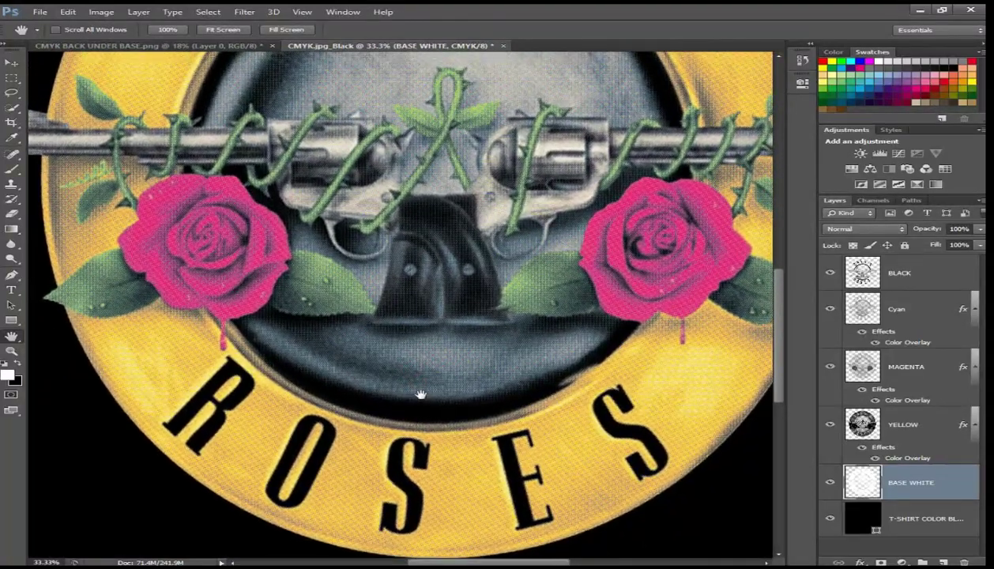
pyautogui.moveTo(431, 334); pyautogui.dragTo(436, 353)
pyautogui.moveTo(443, 411); pyautogui.dragTo(441, 418)
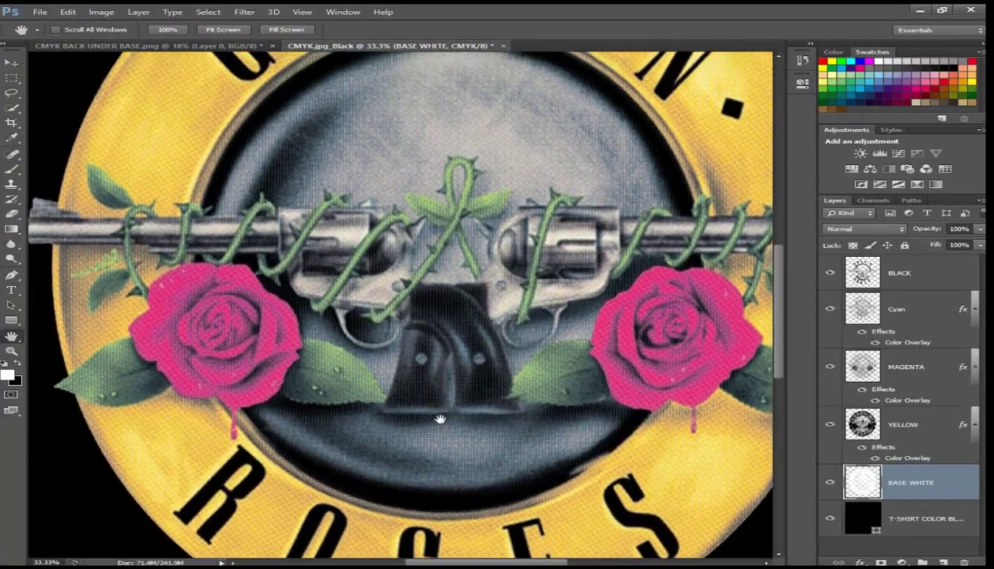
pyautogui.press('z')
pyautogui.rightClick(433, 381)
pyautogui.click(488, 387)
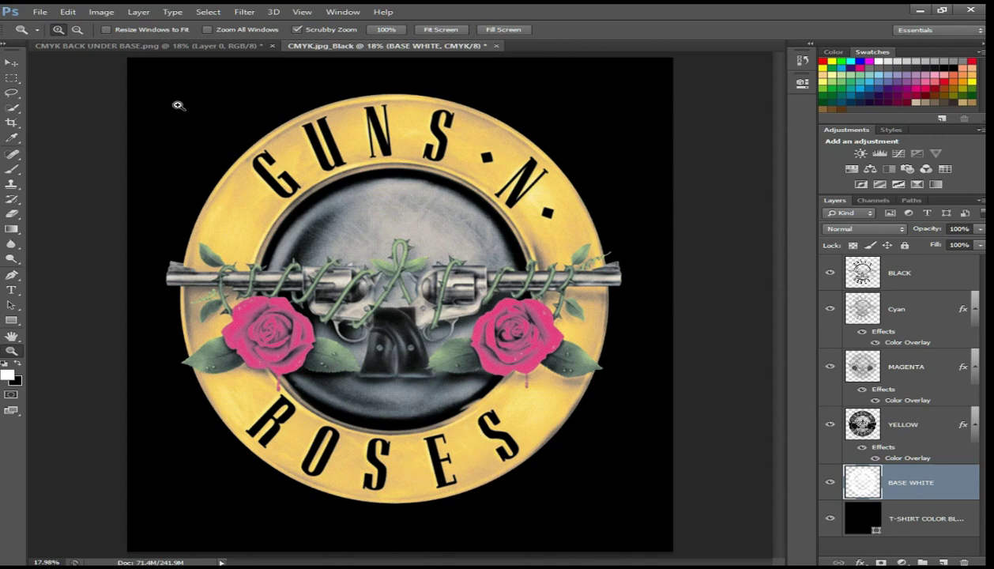
# - Browse the File, View and Help menus without choosing any command
pyautogui.click(40, 12)
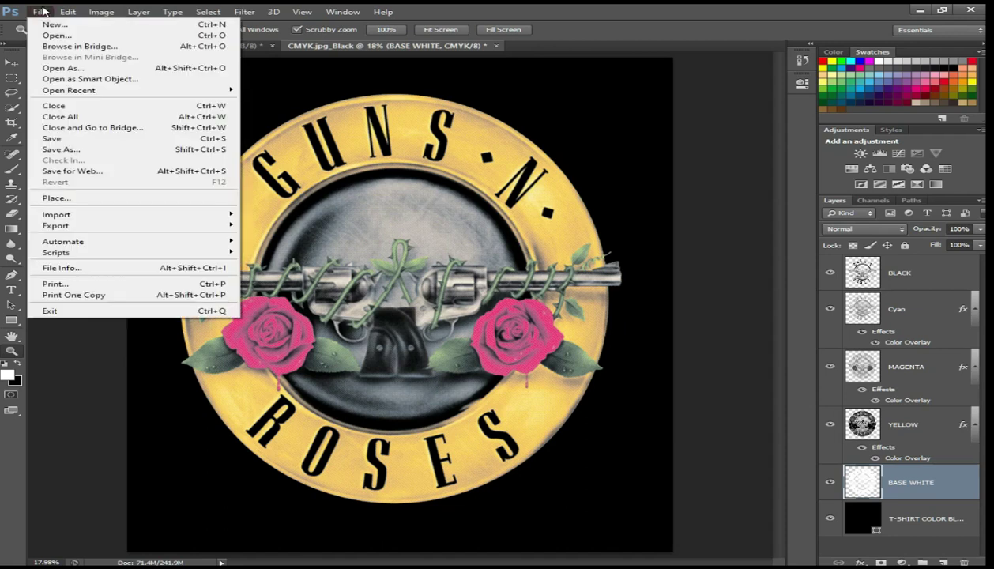
pyautogui.press('Escape')
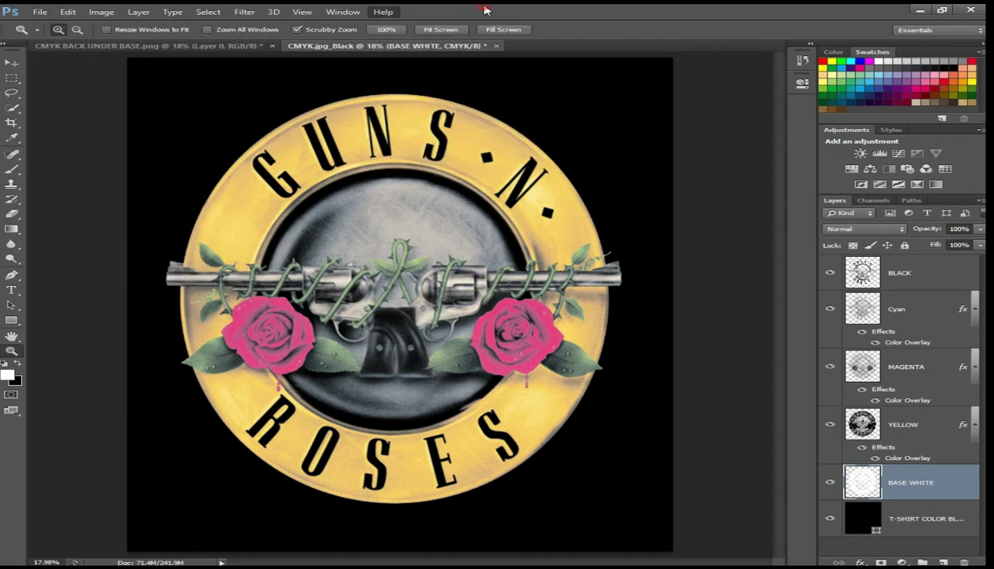
pyautogui.click(340, 12)
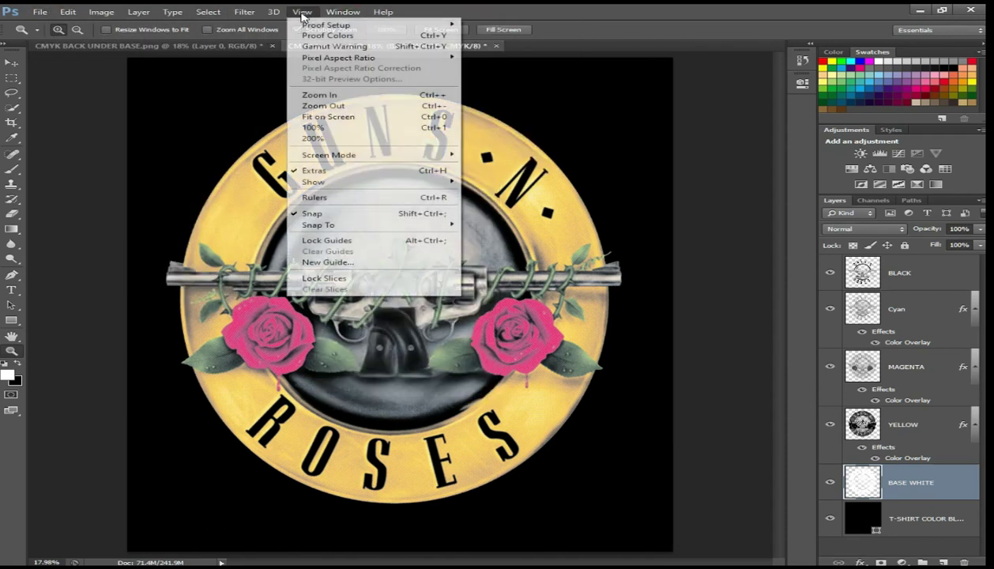
pyautogui.click(141, 12)
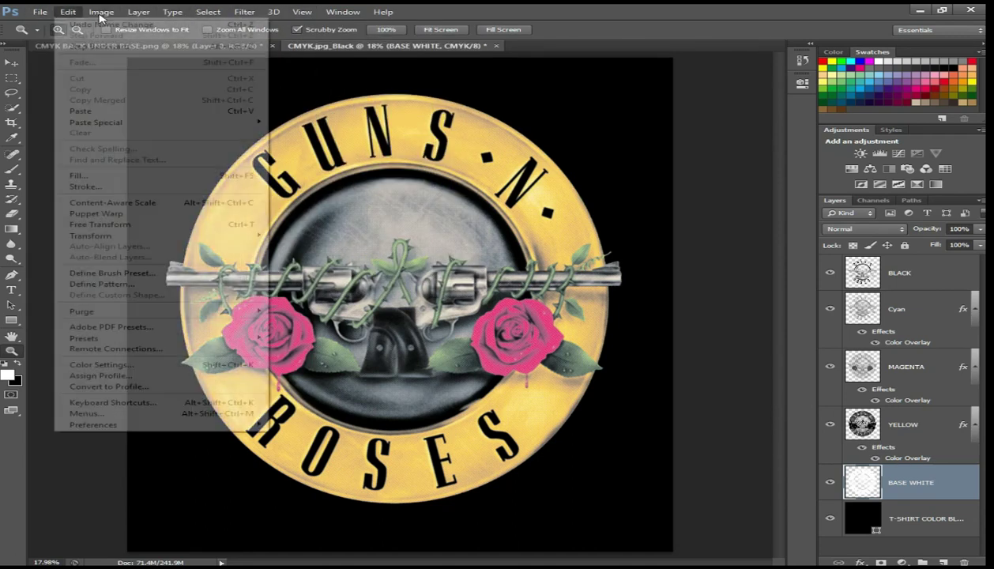
pyautogui.click(618, 16)
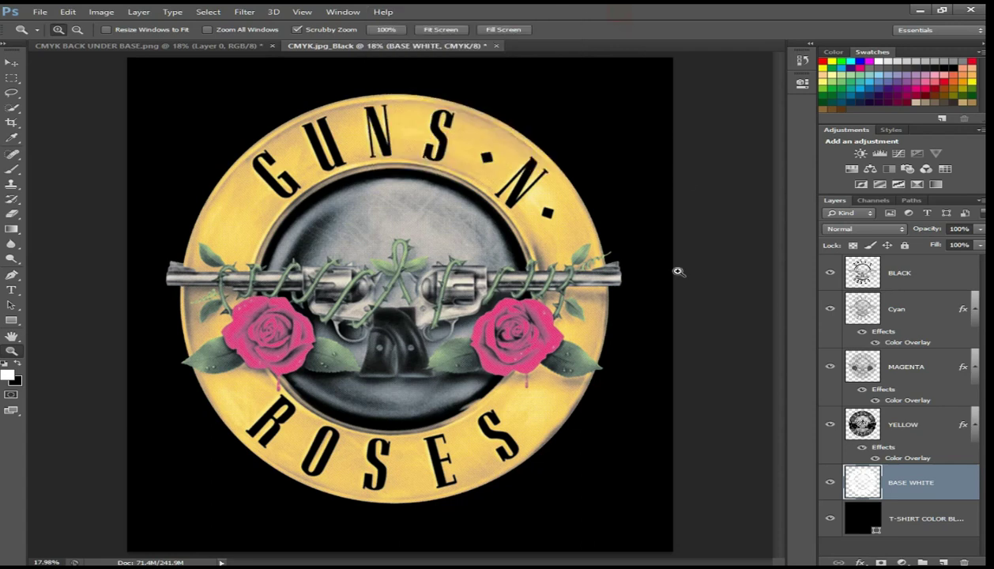
# - Hide the BASE WHITE, YELLOW, MAGENTA, Cyan and BLACK separation layers
pyautogui.click(831, 484)
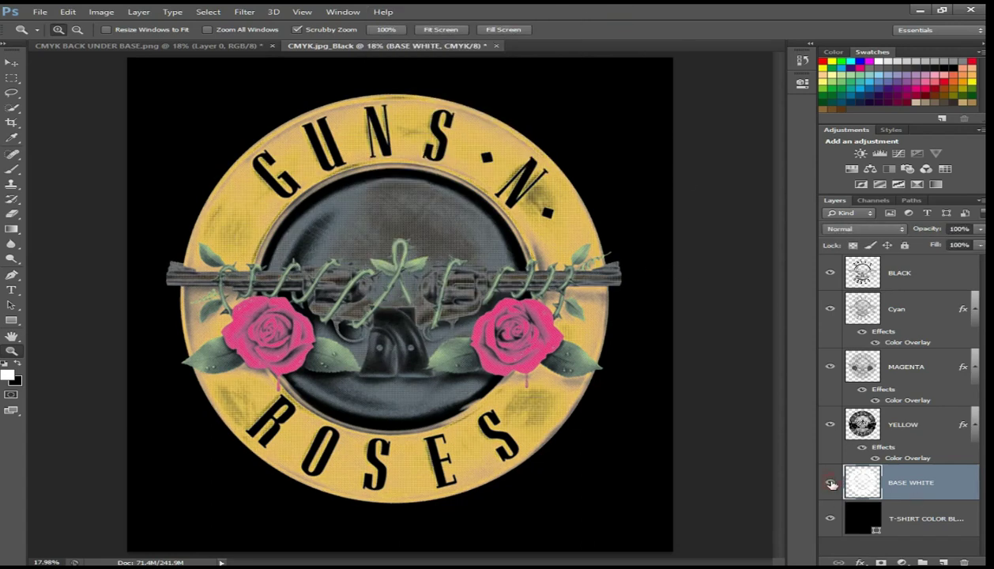
pyautogui.click(831, 484)
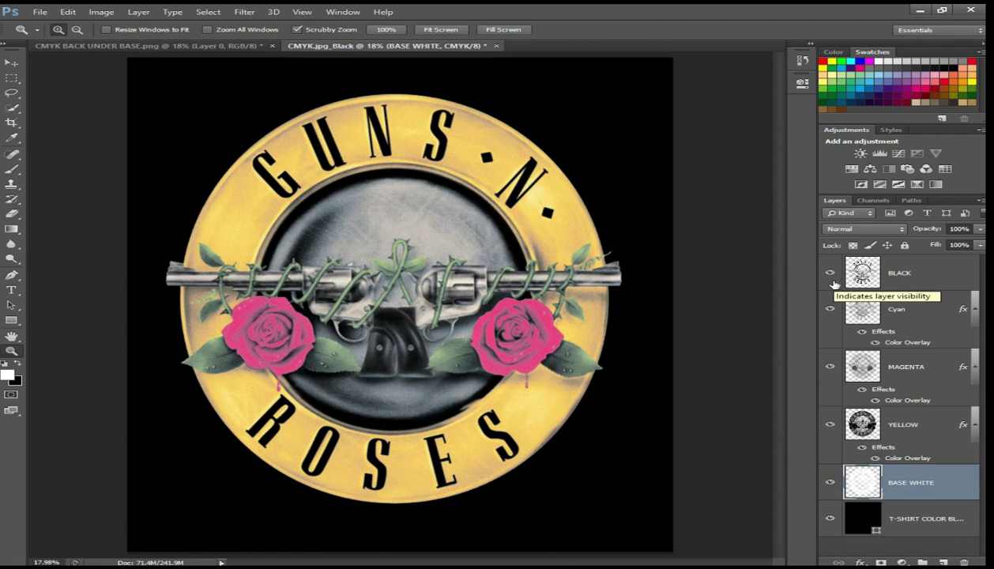
pyautogui.click(829, 484)
pyautogui.click(830, 424)
pyautogui.click(830, 366)
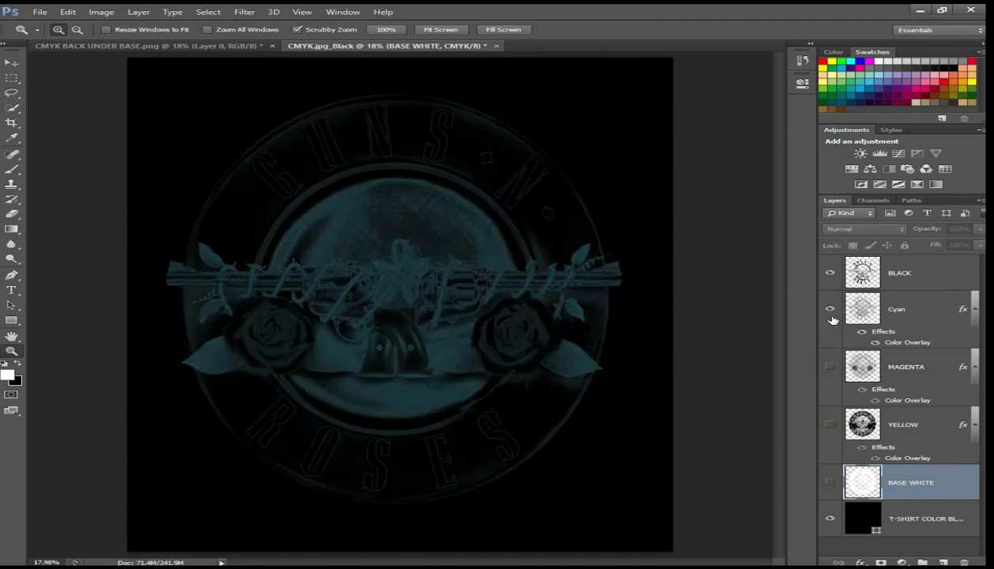
pyautogui.click(830, 309)
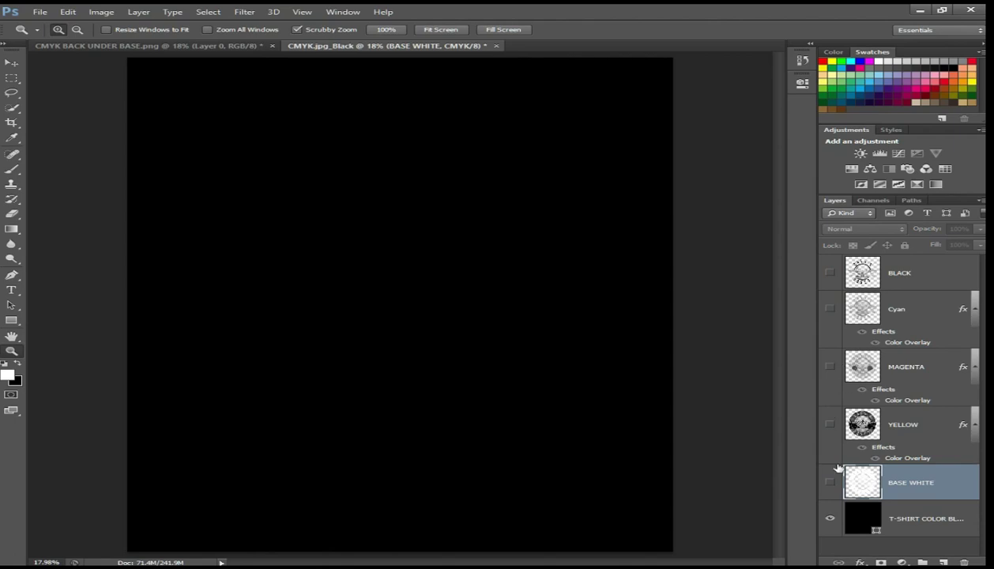
# - Add an empty Layer 1 above T-SHIRT COLOR BLACK SAMPLE, hide that backdrop, and make BASE WHITE visible and active
pyautogui.click(924, 518)
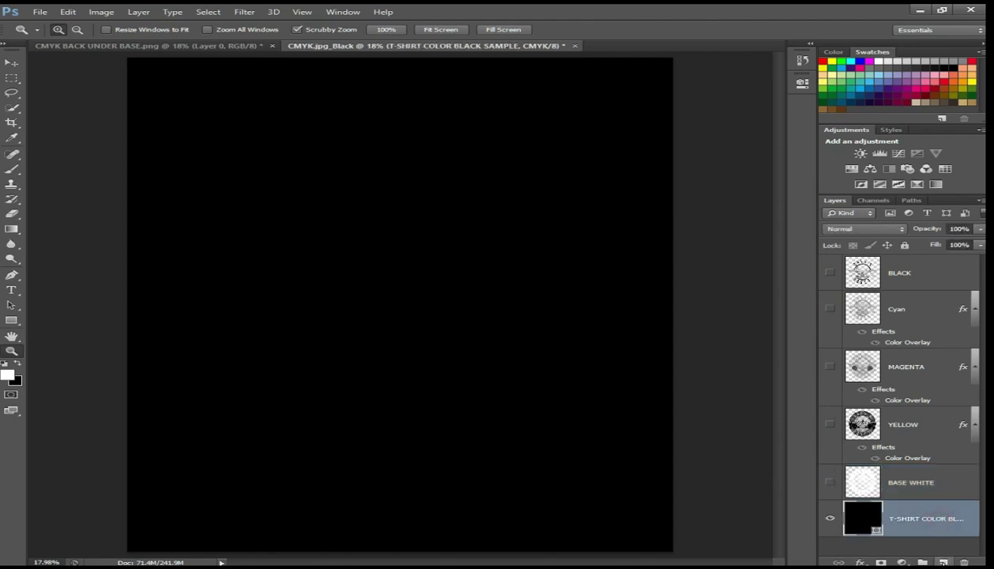
pyautogui.click(943, 562)
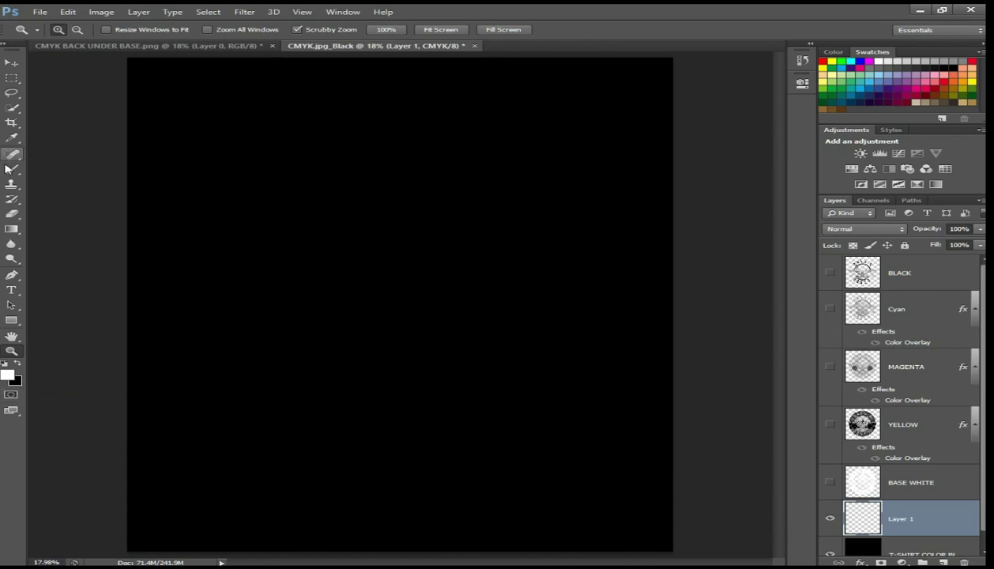
pyautogui.click(830, 556)
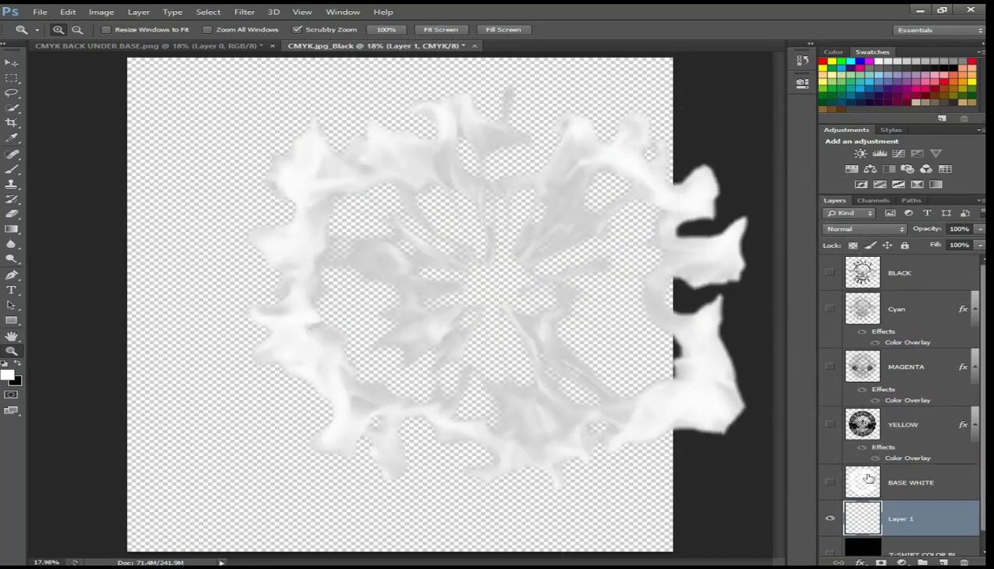
pyautogui.click(830, 484)
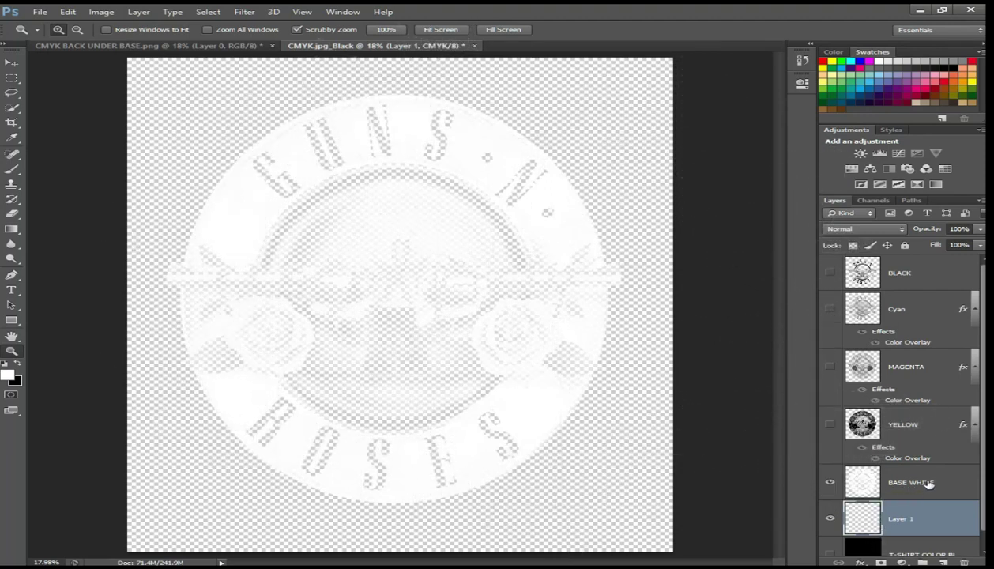
pyautogui.click(921, 483)
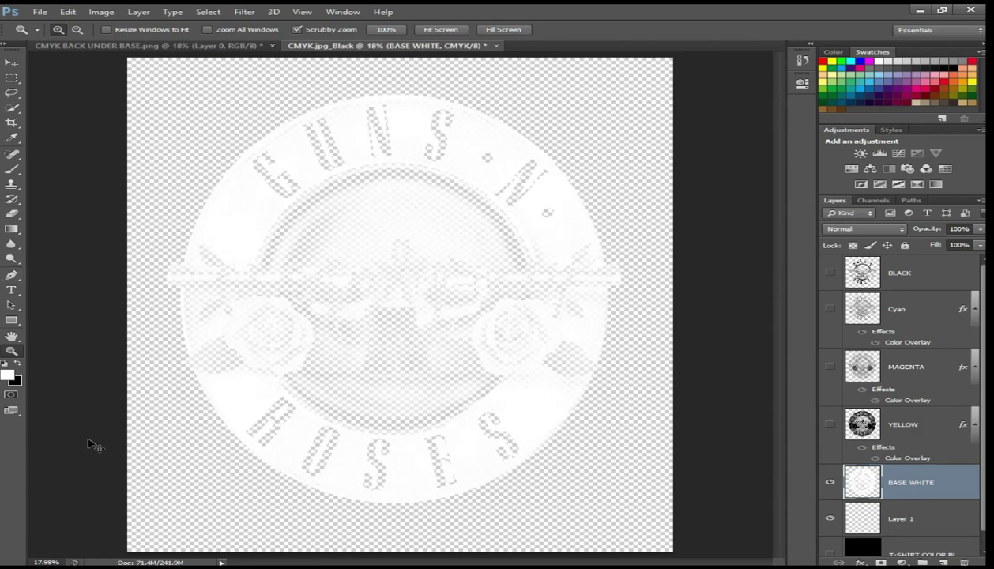
# - Show rulers and drag two vertical and two horizontal guides framing the logo near the canvas edges
pyautogui.hotkey('ctrl', 'r')
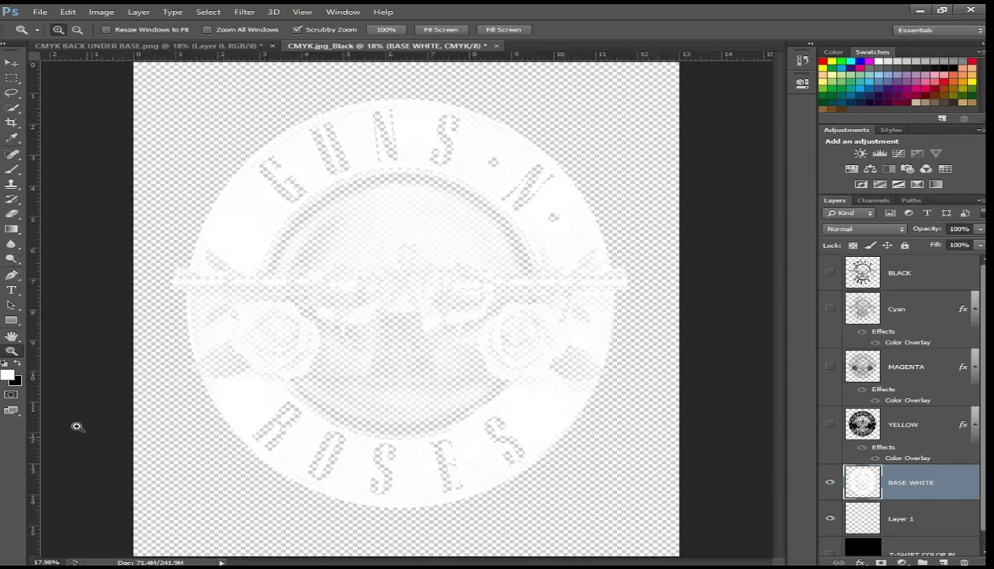
pyautogui.moveTo(36, 332); pyautogui.dragTo(156, 382)
pyautogui.moveTo(36, 239)
pyautogui.mouseDown()
pyautogui.moveTo(483, 338)
pyautogui.moveTo(604, 334)
pyautogui.moveTo(660, 360)
pyautogui.mouseUp()
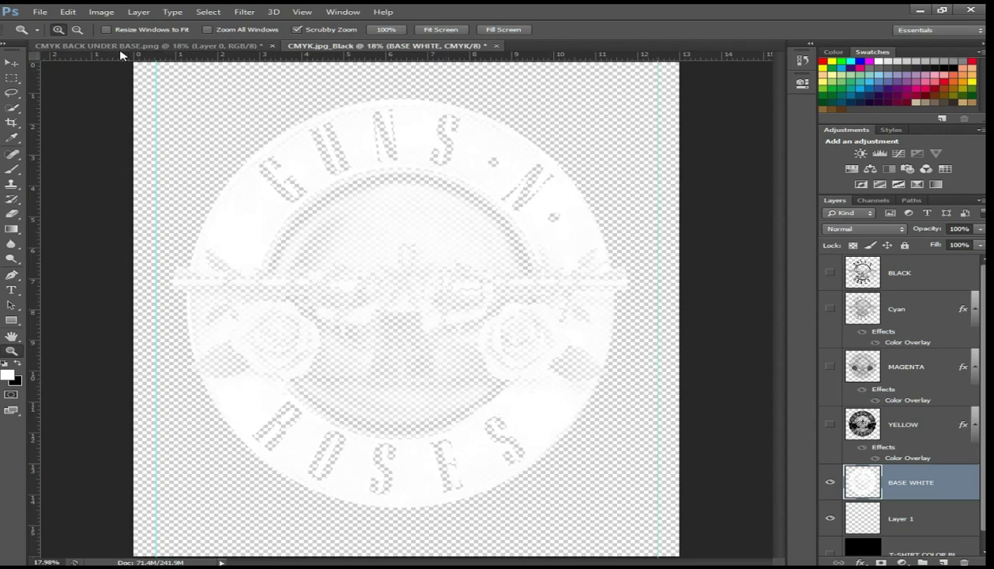
pyautogui.moveTo(114, 57)
pyautogui.mouseDown()
pyautogui.moveTo(78, 538)
pyautogui.moveTo(84, 530)
pyautogui.mouseUp()
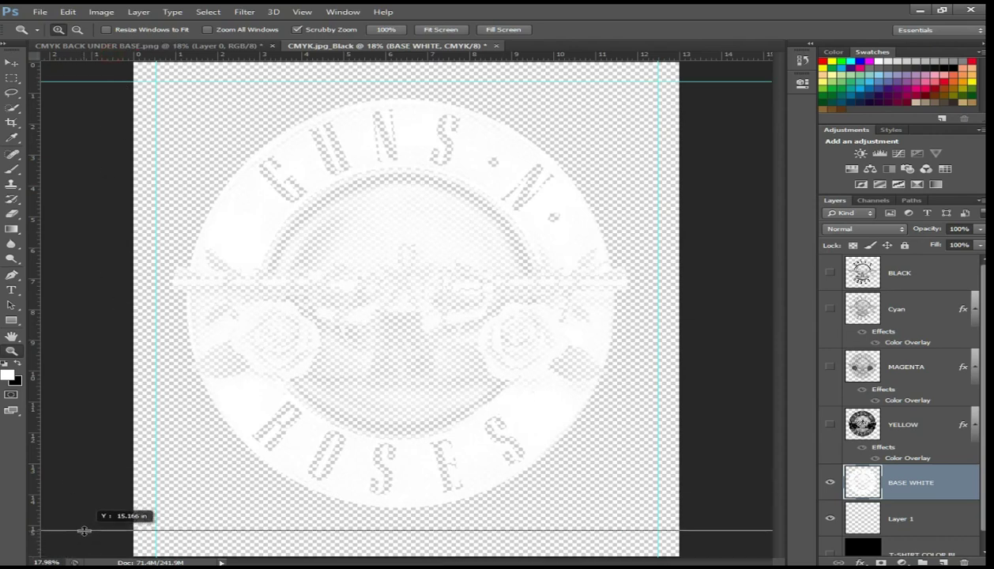
pyautogui.moveTo(83, 531); pyautogui.dragTo(85, 533)
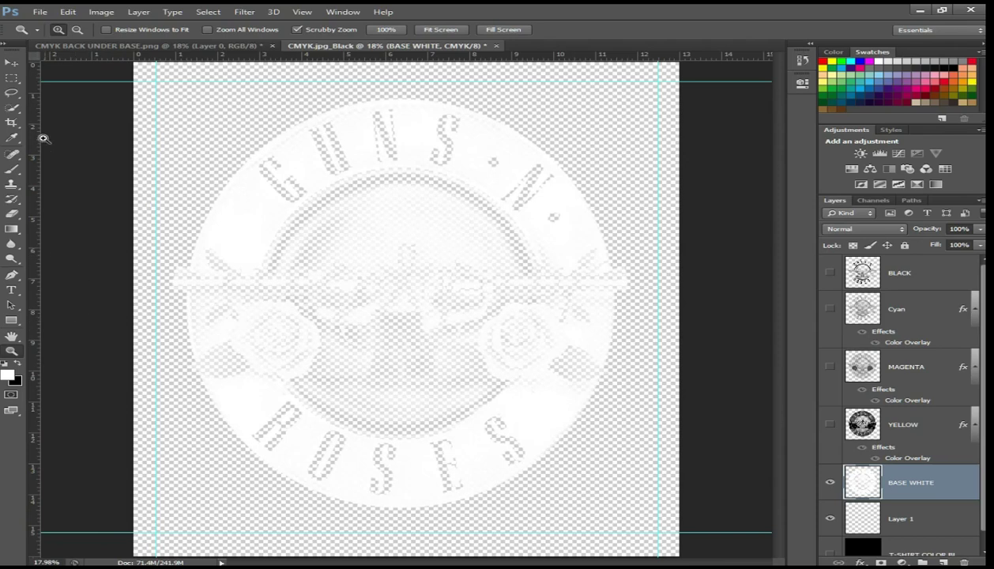
# - Nudge all four guides just inside the canvas, top guide to 0.723 in, then select the BLACK layer
pyautogui.click(20, 63)
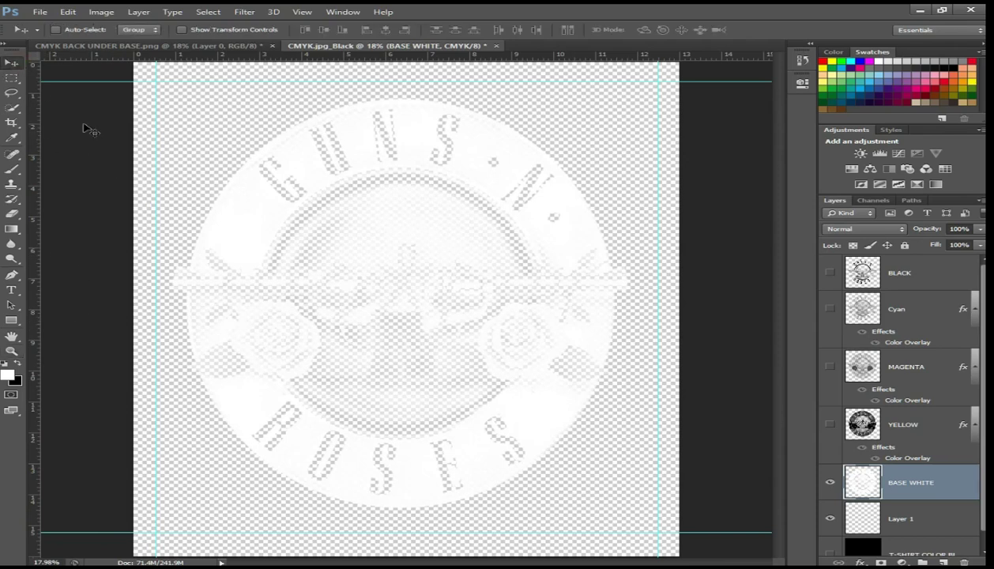
pyautogui.moveTo(156, 187)
pyautogui.mouseDown()
pyautogui.moveTo(171, 189)
pyautogui.moveTo(162, 191)
pyautogui.mouseUp()
pyautogui.moveTo(658, 248); pyautogui.dragTo(649, 248)
pyautogui.moveTo(225, 82); pyautogui.dragTo(228, 83)
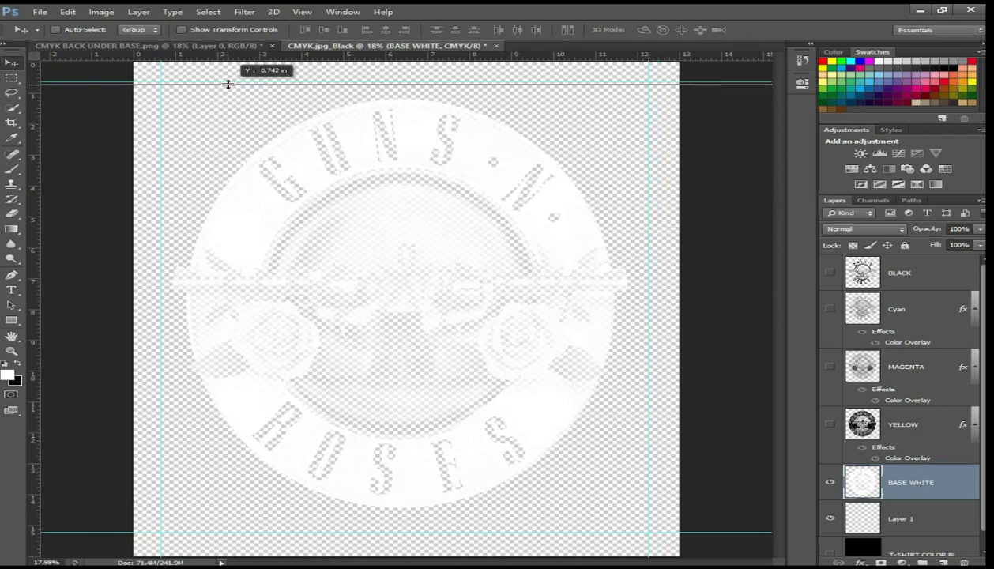
pyautogui.moveTo(228, 83); pyautogui.dragTo(230, 87)
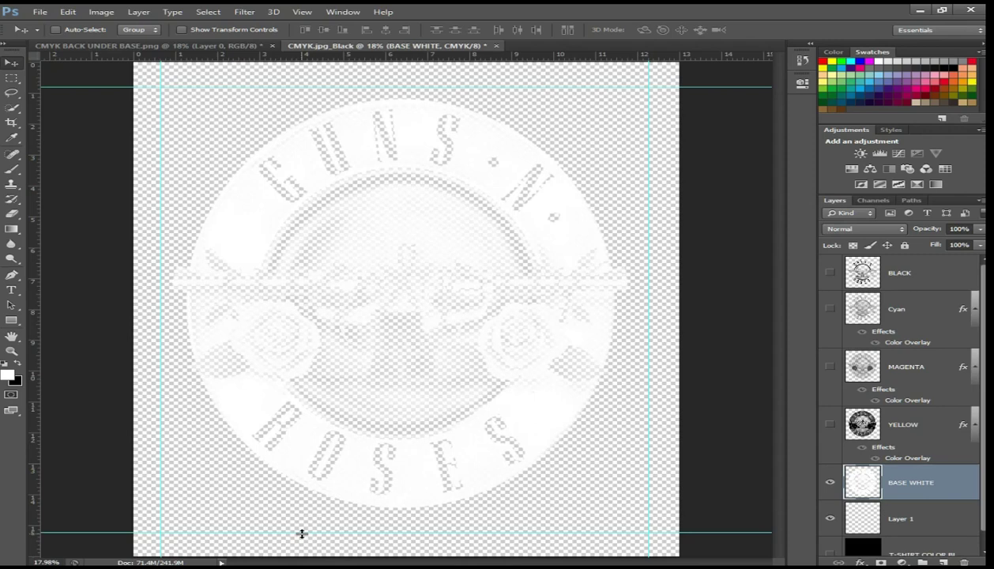
pyautogui.moveTo(300, 532); pyautogui.dragTo(307, 528)
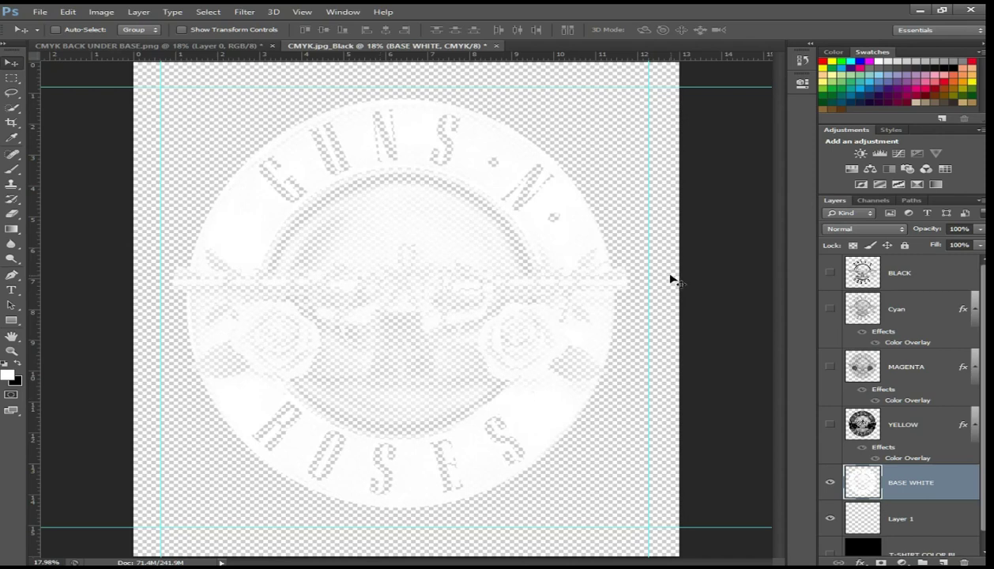
pyautogui.click(927, 270)
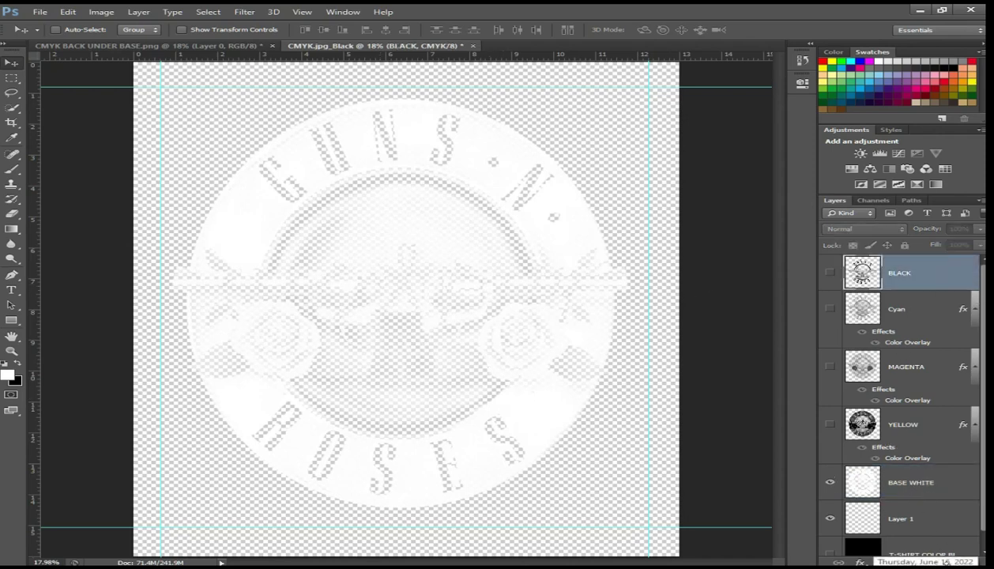
# - Add an empty Layer 2 above BLACK and select the Custom Shape tool
pyautogui.click(944, 562)
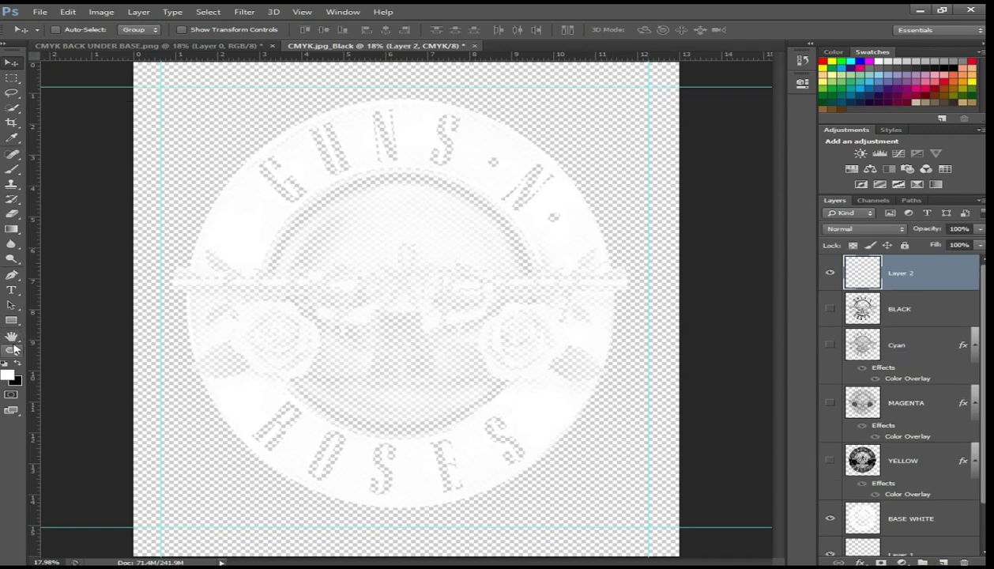
pyautogui.click(12, 349)
pyautogui.click(12, 339)
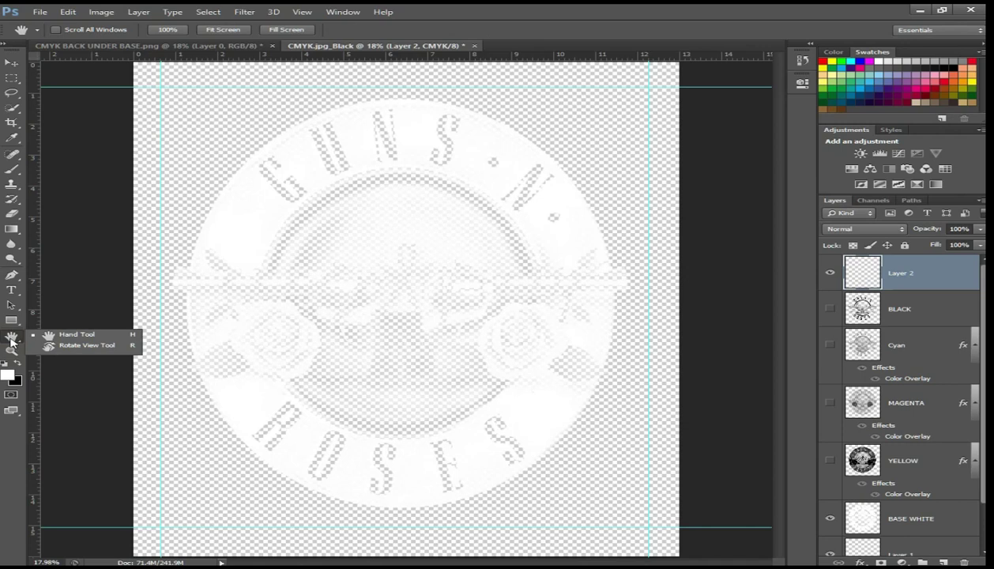
pyautogui.click(12, 321)
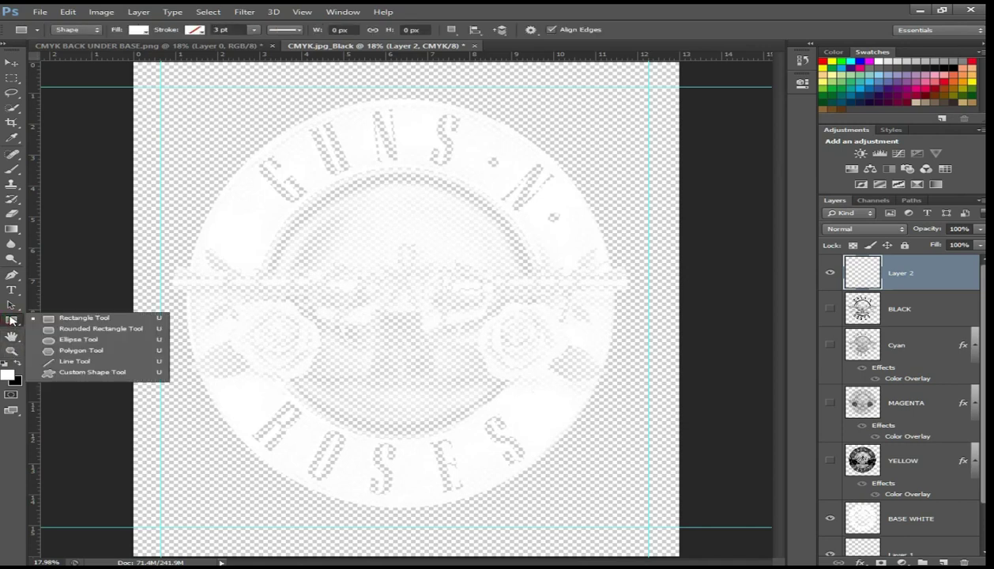
pyautogui.click(92, 373)
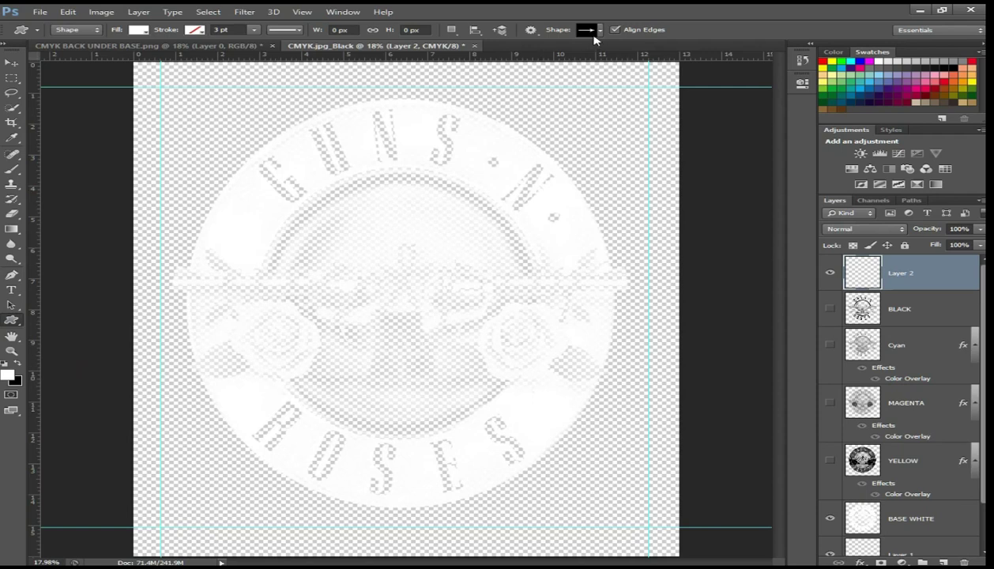
# - Choose the target crosshair shape and enable From Center drawing
pyautogui.click(601, 31)
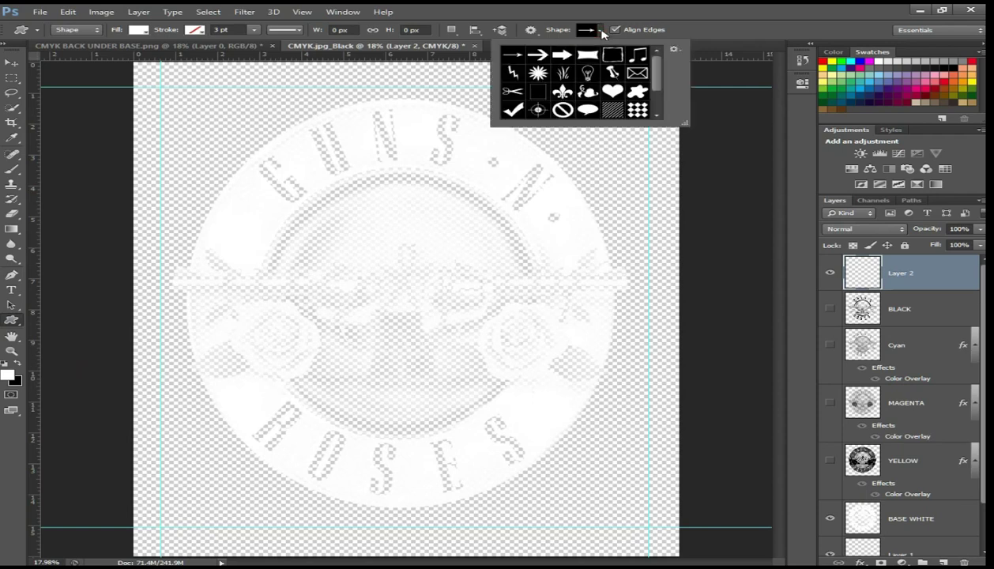
pyautogui.click(538, 110)
pyautogui.click(728, 32)
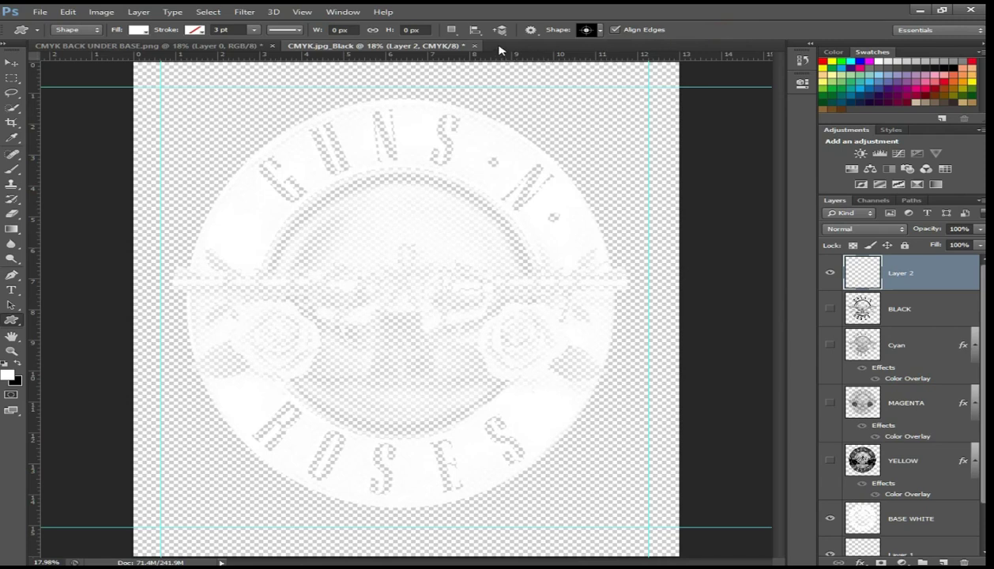
pyautogui.click(535, 34)
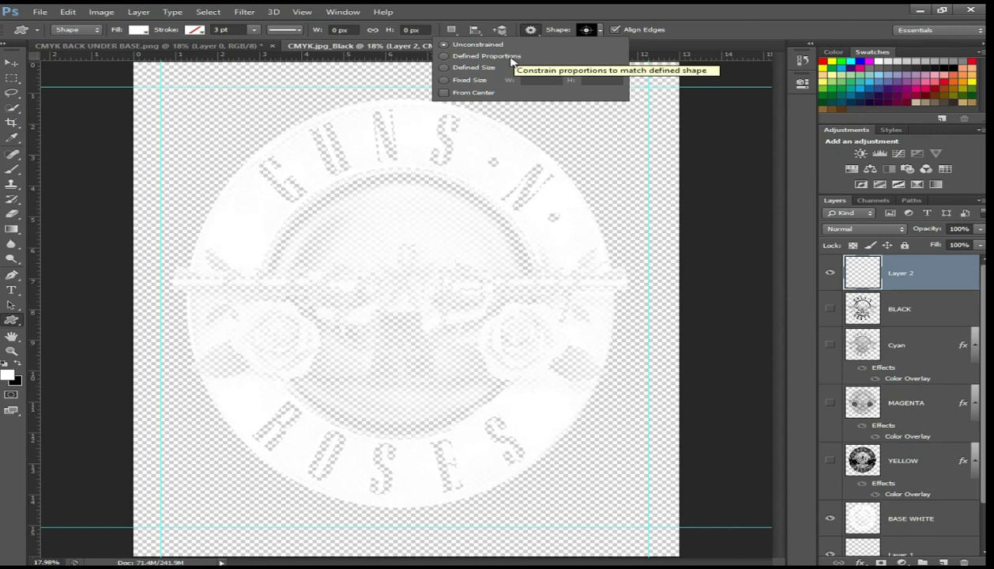
pyautogui.click(443, 93)
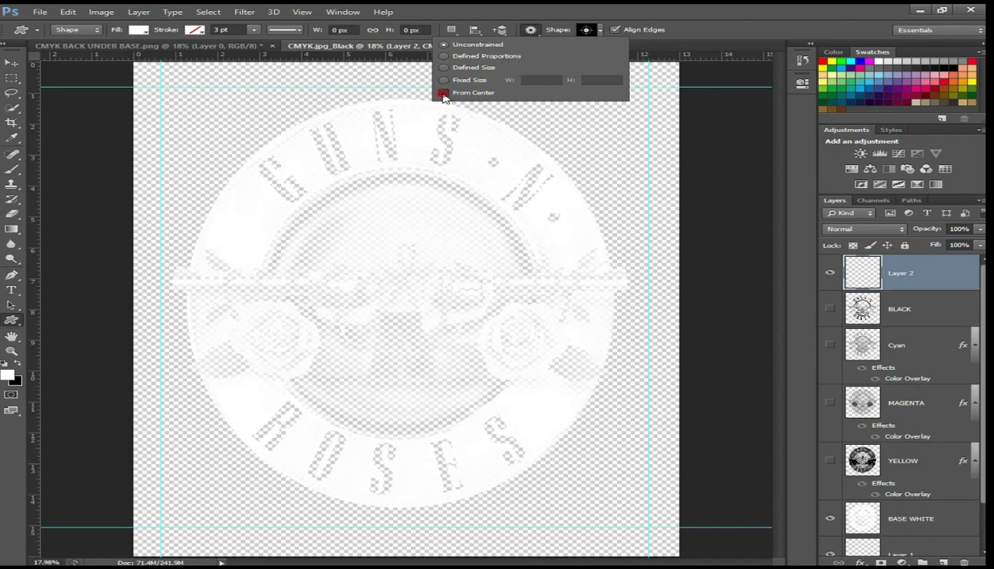
pyautogui.click(695, 30)
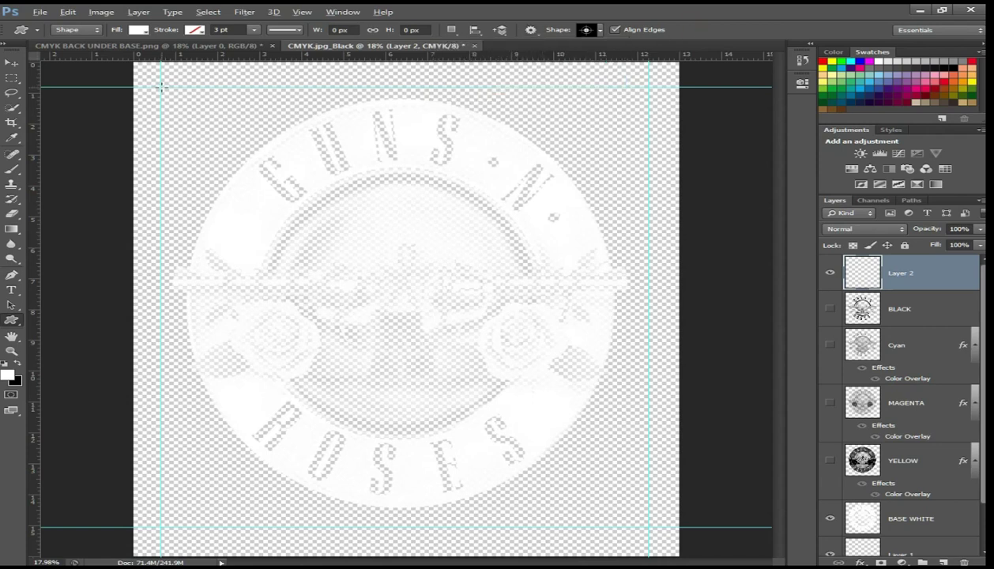
# - Draw a target shape on a new Shape 1 layer and place it at the top-left guide intersection
pyautogui.moveTo(160, 87); pyautogui.dragTo(222, 168)
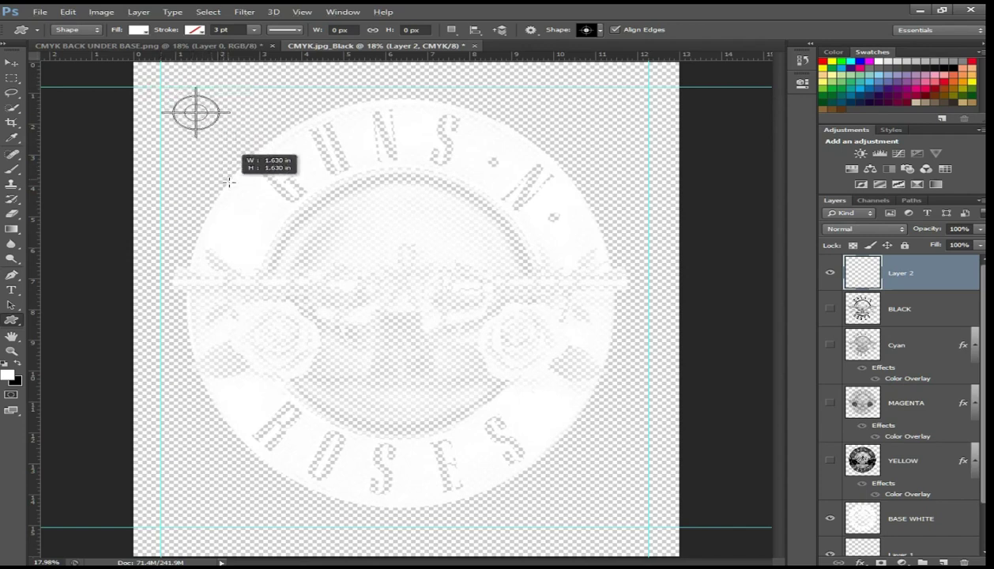
pyautogui.moveTo(222, 167); pyautogui.dragTo(257, 219)
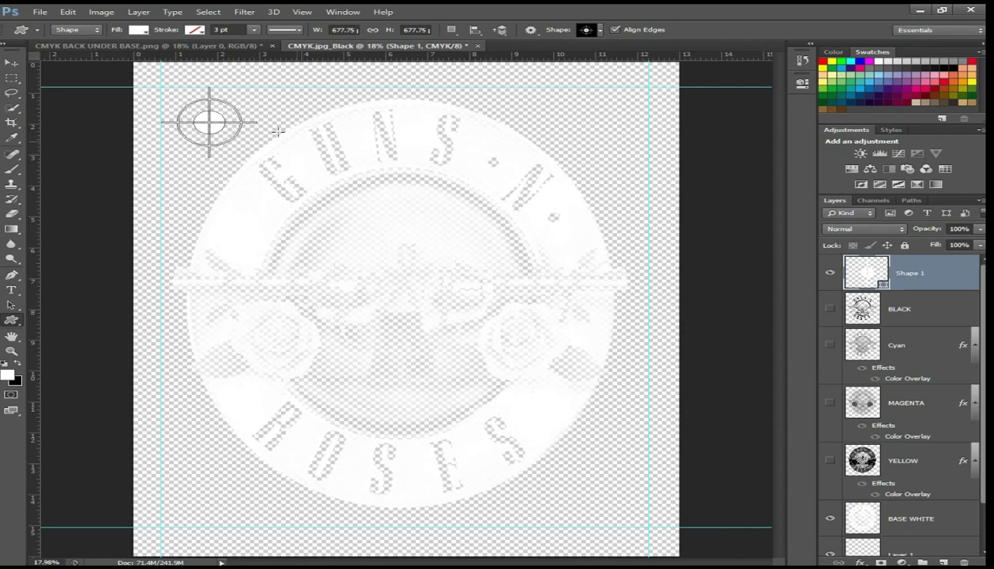
pyautogui.press('v')
pyautogui.moveTo(214, 128)
pyautogui.mouseDown()
pyautogui.moveTo(175, 116)
pyautogui.moveTo(203, 117)
pyautogui.mouseUp()
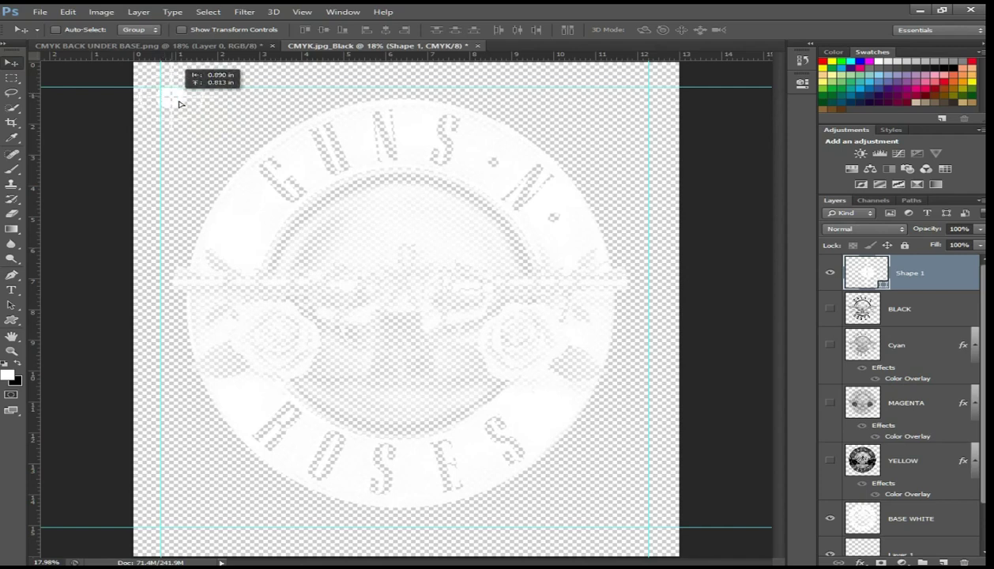
pyautogui.moveTo(202, 118); pyautogui.dragTo(200, 115)
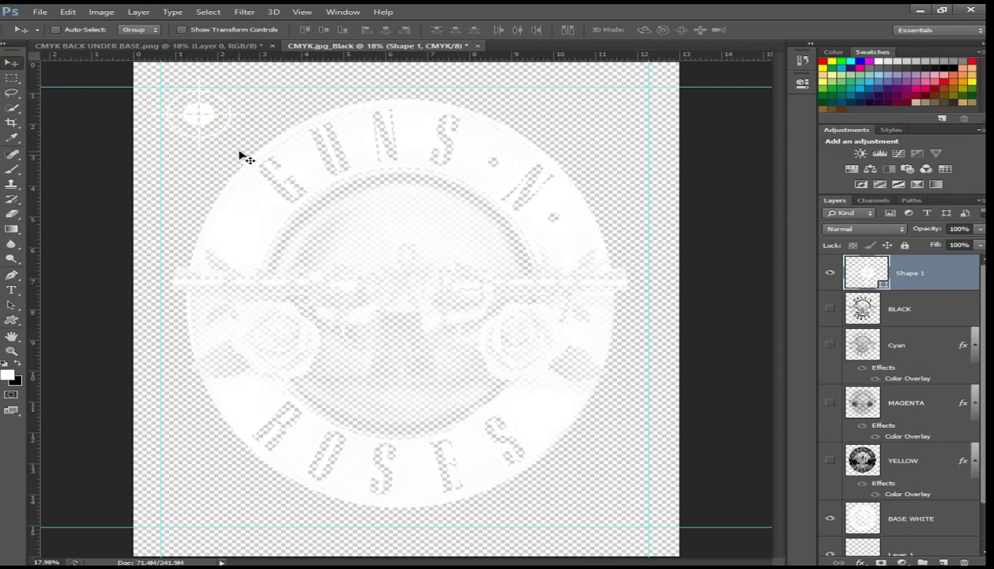
# - Scale the target down to about 59% and commit the transform
pyautogui.hotkey('ctrl', 't')
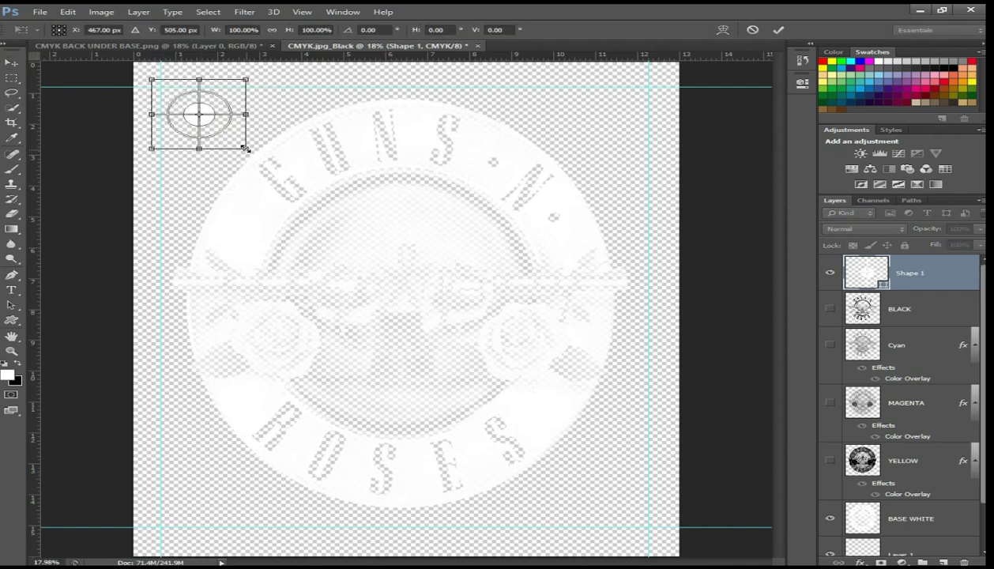
pyautogui.moveTo(246, 148)
pyautogui.mouseDown()
pyautogui.moveTo(217, 146)
pyautogui.moveTo(193, 115)
pyautogui.mouseUp()
pyautogui.press('Return')
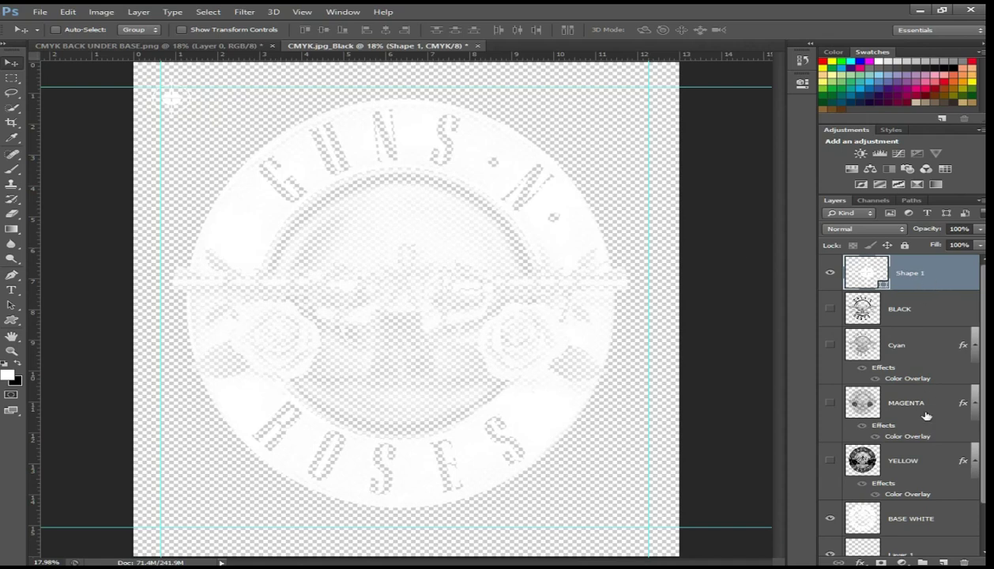
pyautogui.click(860, 562)
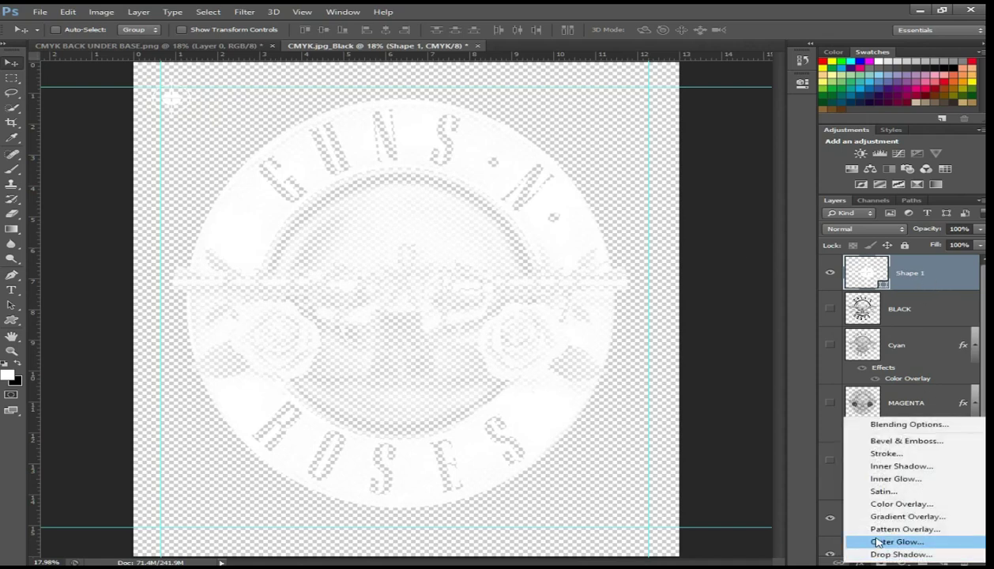
# - Give Shape 1 a #000000 black Color Overlay at 100% opacity
pyautogui.click(901, 504)
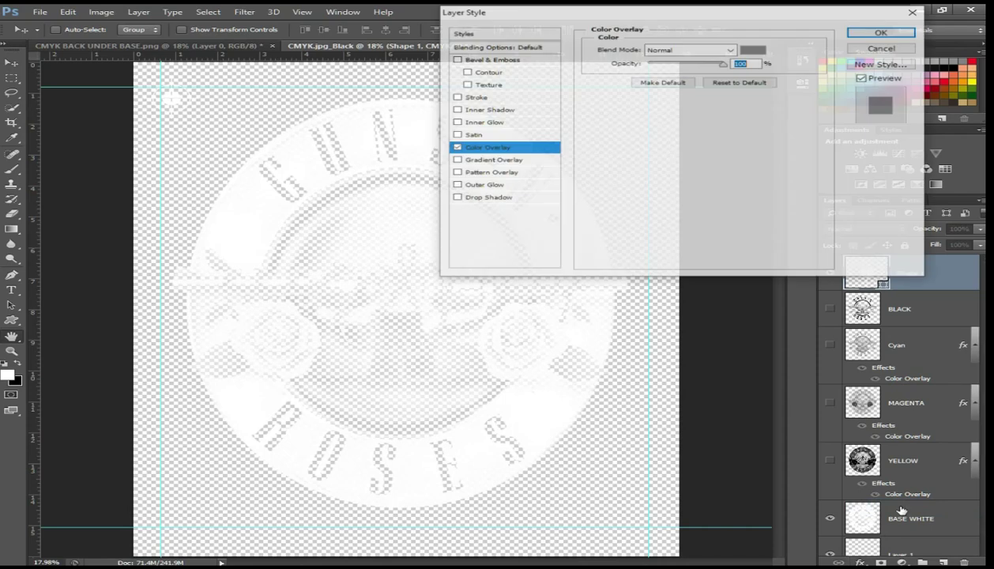
pyautogui.click(749, 50)
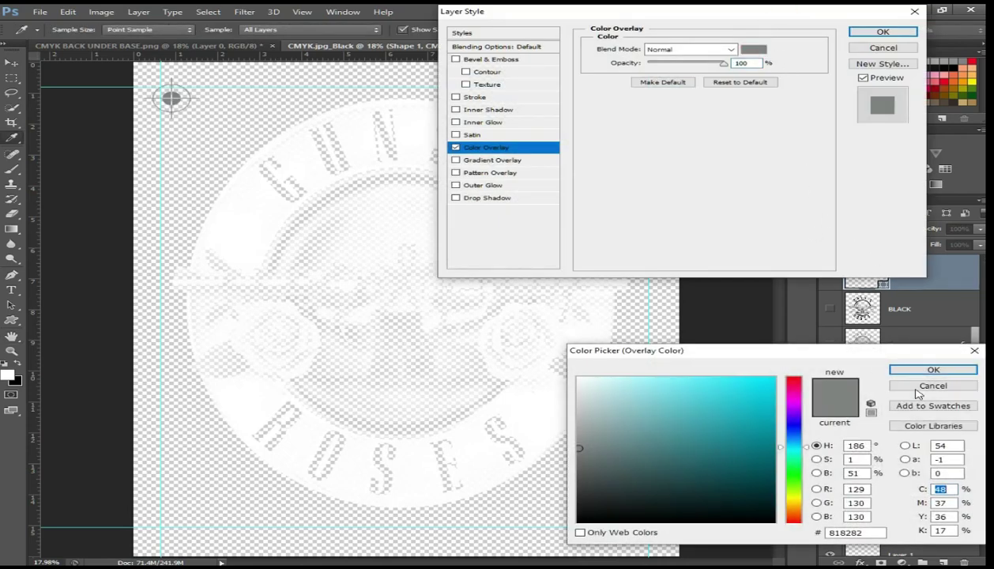
pyautogui.click(917, 370)
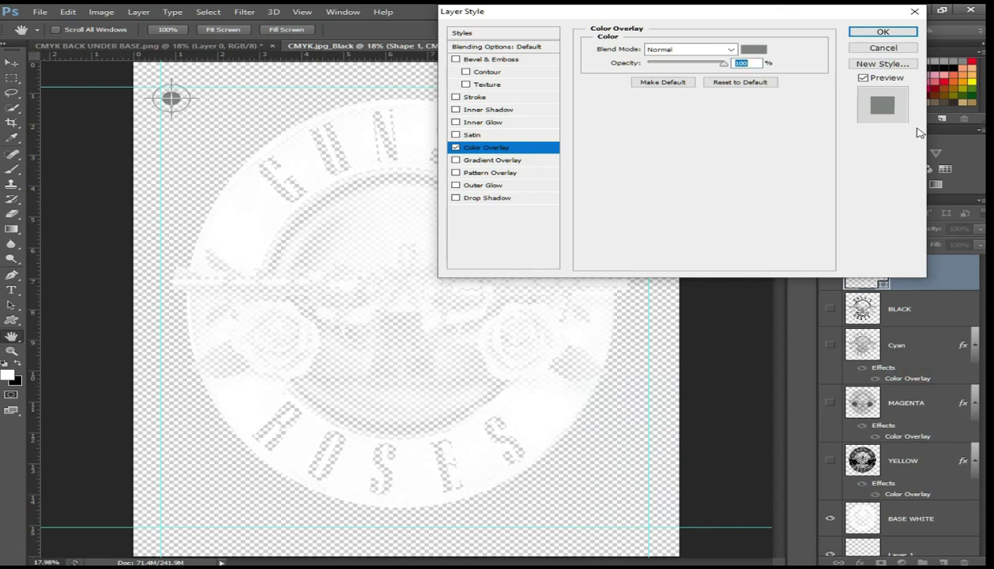
pyautogui.click(749, 50)
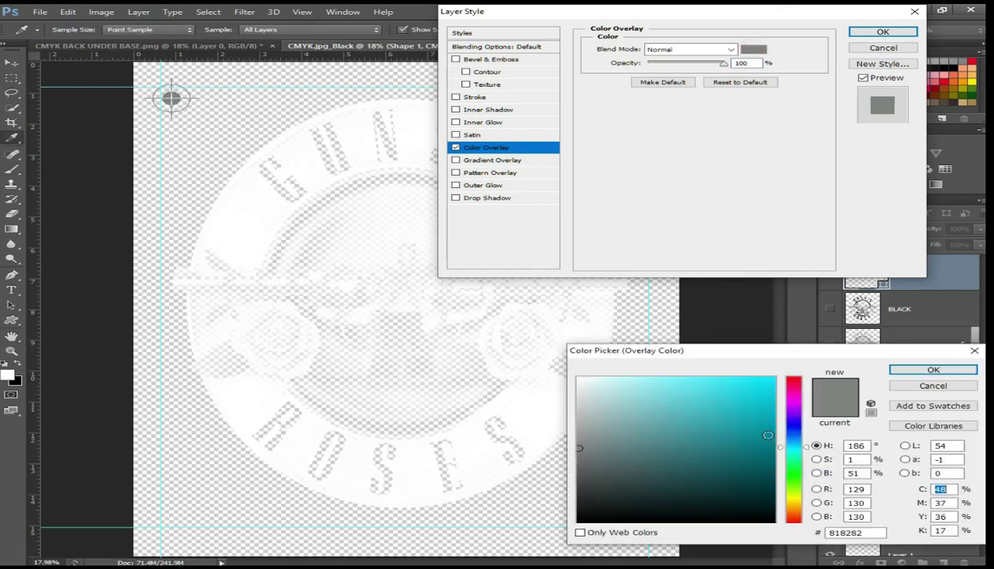
pyautogui.click(773, 522)
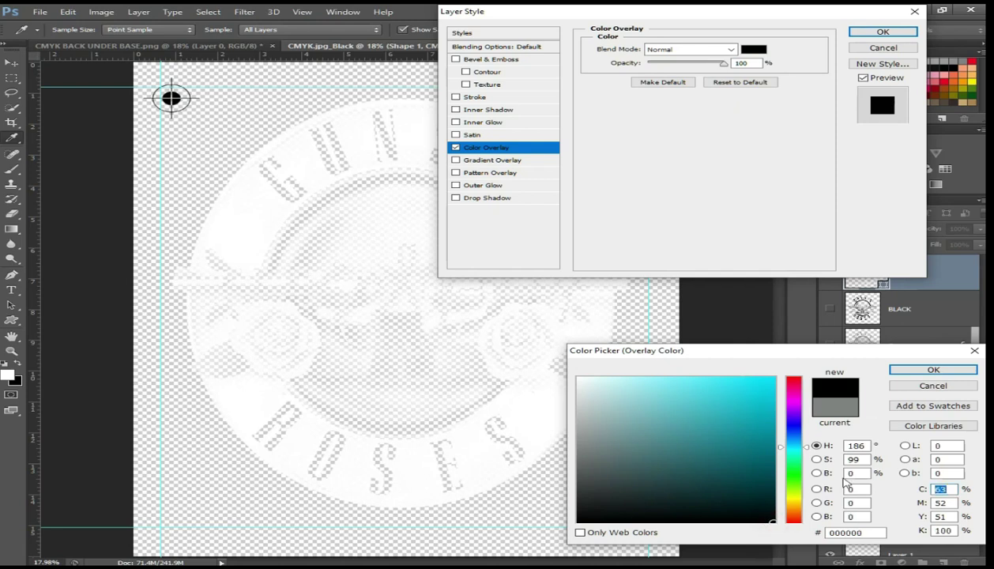
pyautogui.click(901, 370)
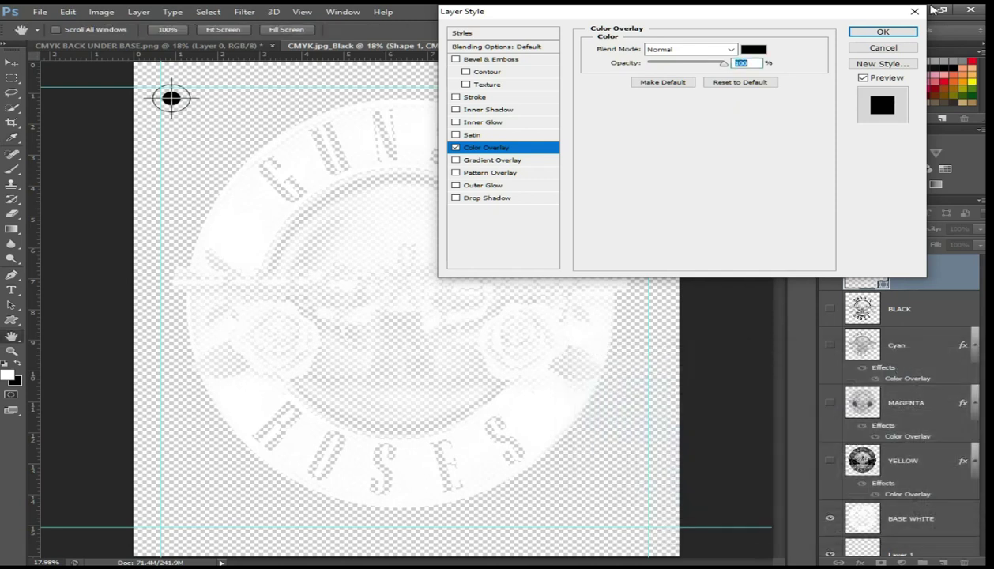
pyautogui.click(883, 32)
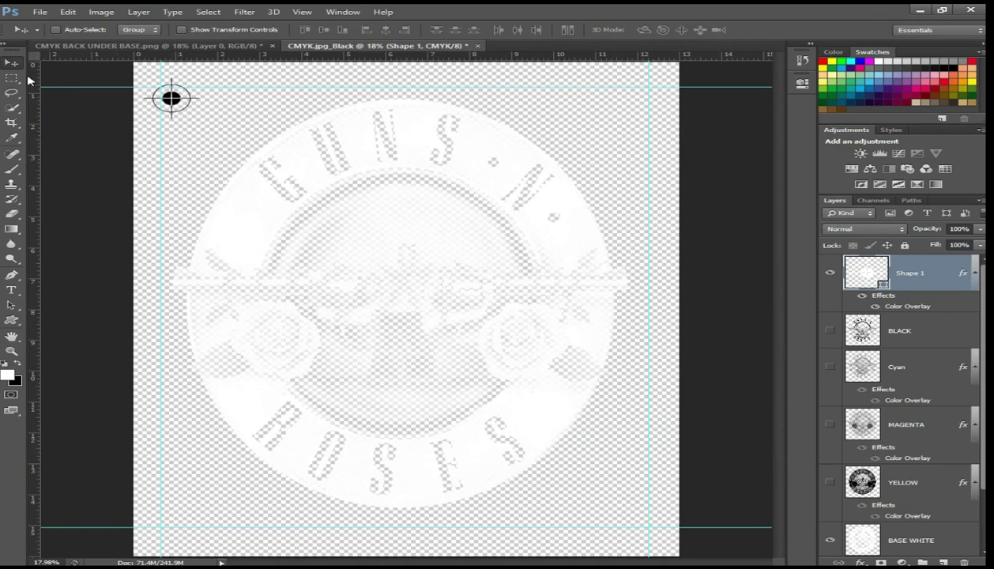
# - Align the top guide (about 1.020 in) and the left guide through the black target's centre
pyautogui.moveTo(110, 86); pyautogui.dragTo(113, 98)
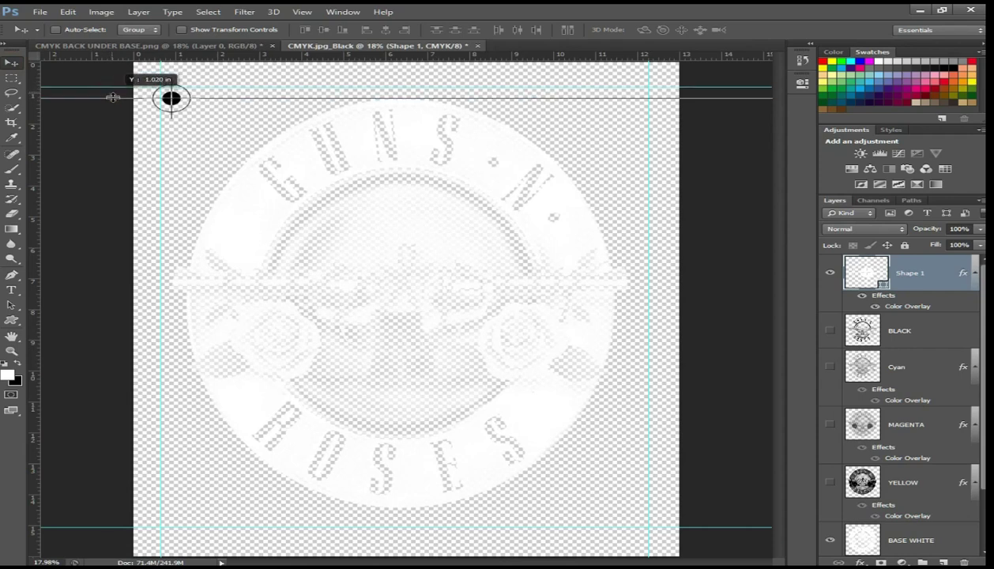
pyautogui.moveTo(162, 169); pyautogui.dragTo(172, 171)
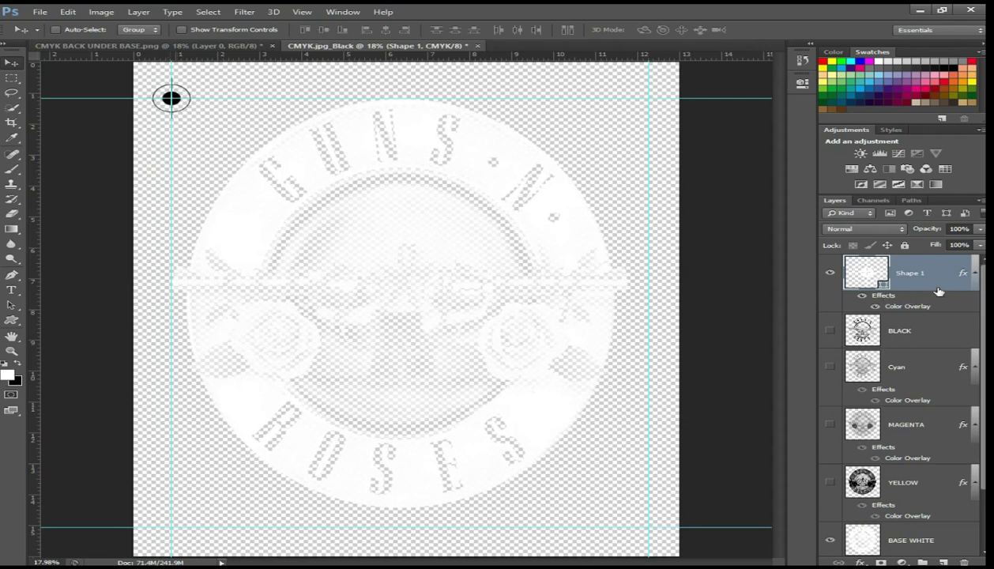
pyautogui.click(973, 276)
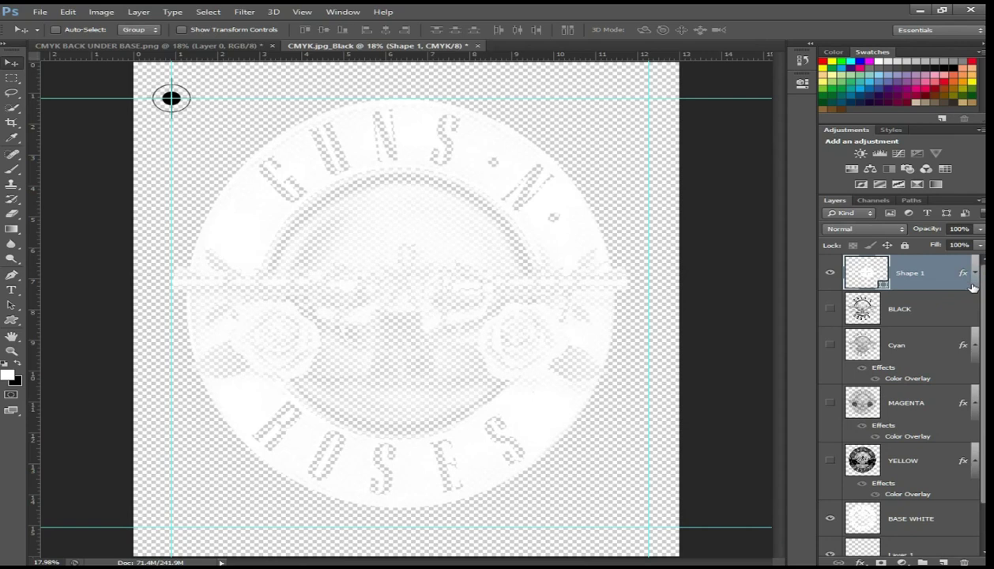
# - Duplicate the registration mark and place the Shape 1 copy at the top-right guide corner
pyautogui.hotkey('ctrl', 'j')
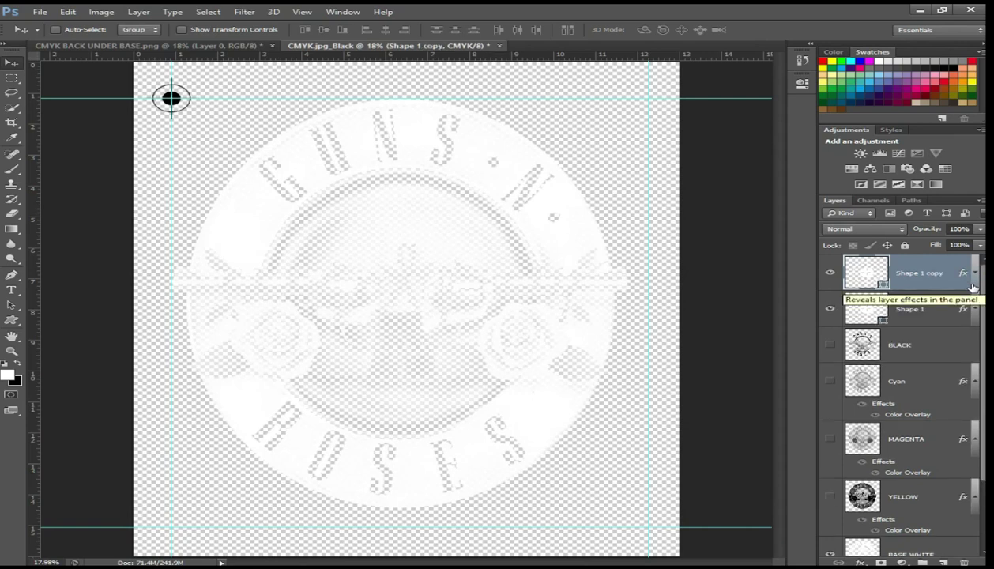
pyautogui.hotkey('ctrl', 't')
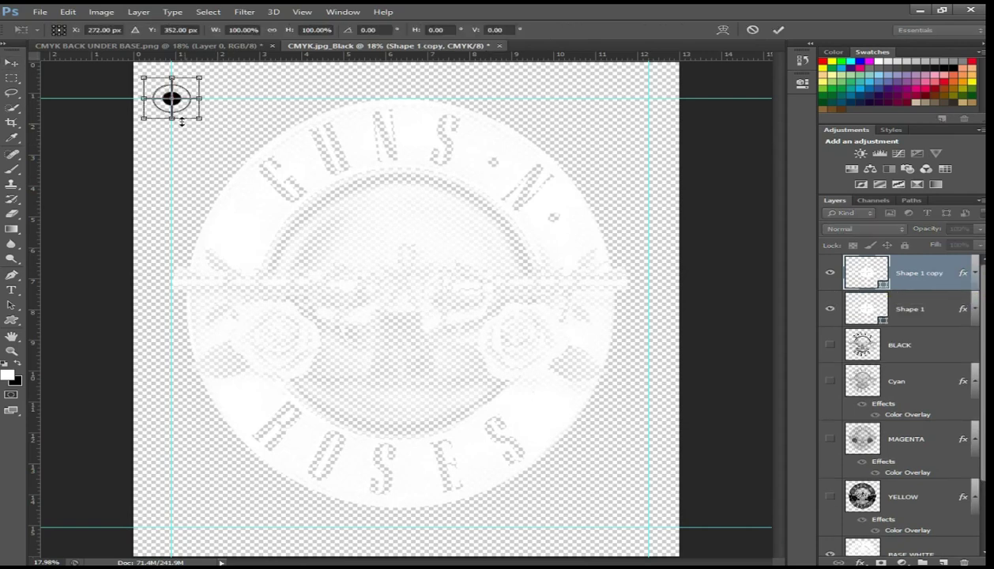
pyautogui.moveTo(187, 112); pyautogui.dragTo(657, 116)
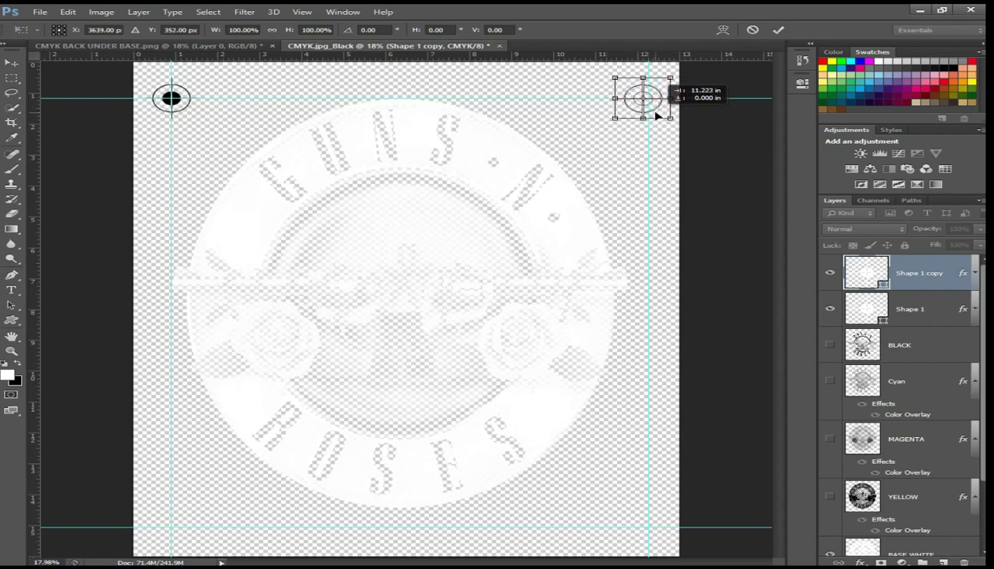
pyautogui.moveTo(657, 116); pyautogui.dragTo(655, 115)
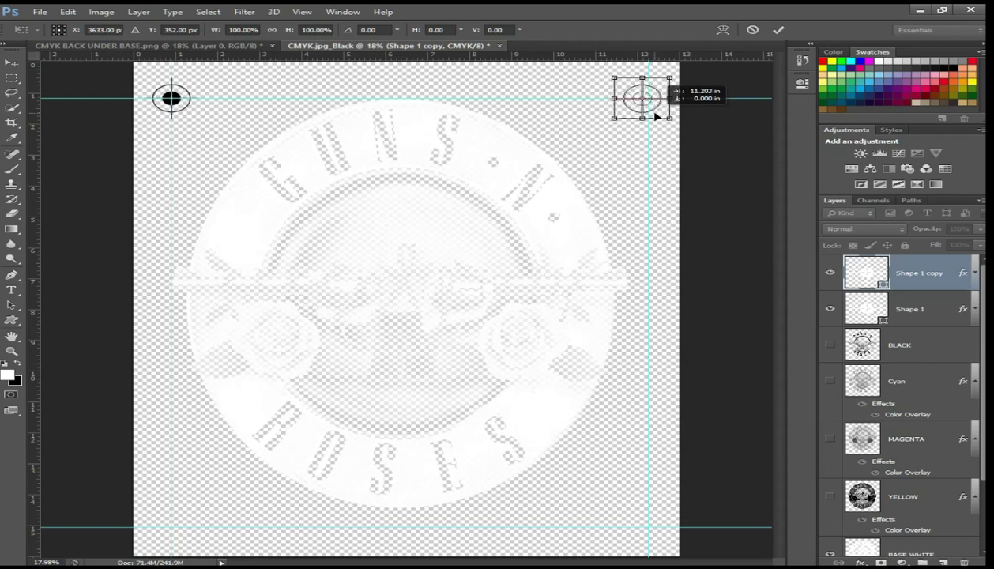
pyautogui.moveTo(655, 115); pyautogui.dragTo(655, 116)
pyautogui.press('Right')
pyautogui.press('Right')
pyautogui.press('Right')
pyautogui.press('Right')
pyautogui.press('Right')
pyautogui.press('Right')
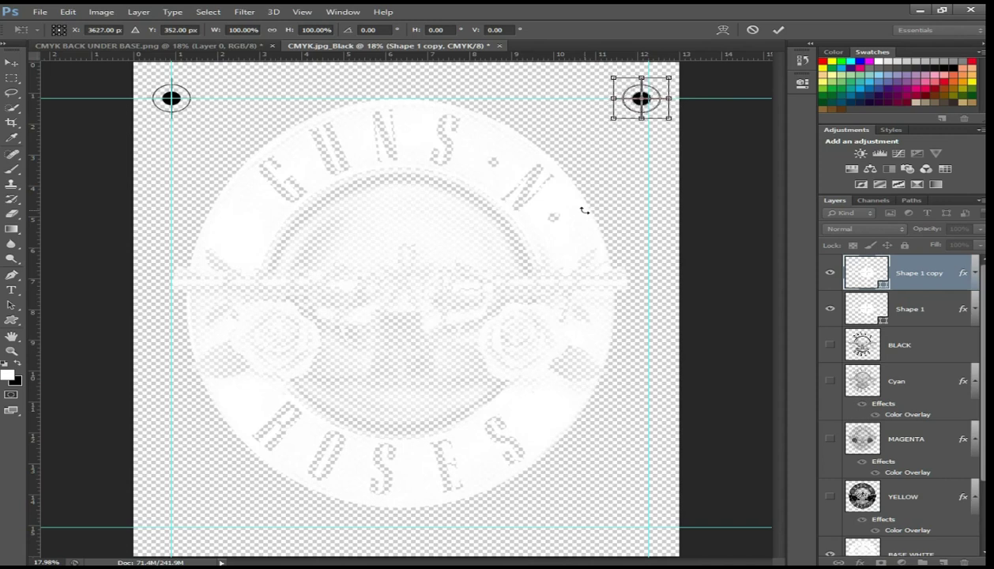
pyautogui.press('Return')
# - Align the right and top guides with the target centres and raise the bottom guide to about 14.7 in
pyautogui.click(11, 63)
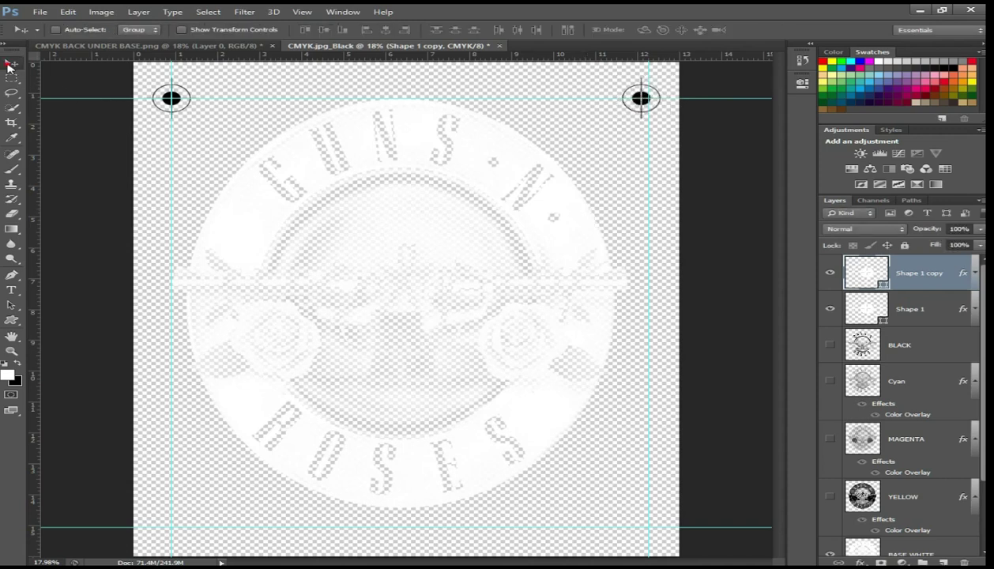
pyautogui.moveTo(648, 158); pyautogui.dragTo(641, 158)
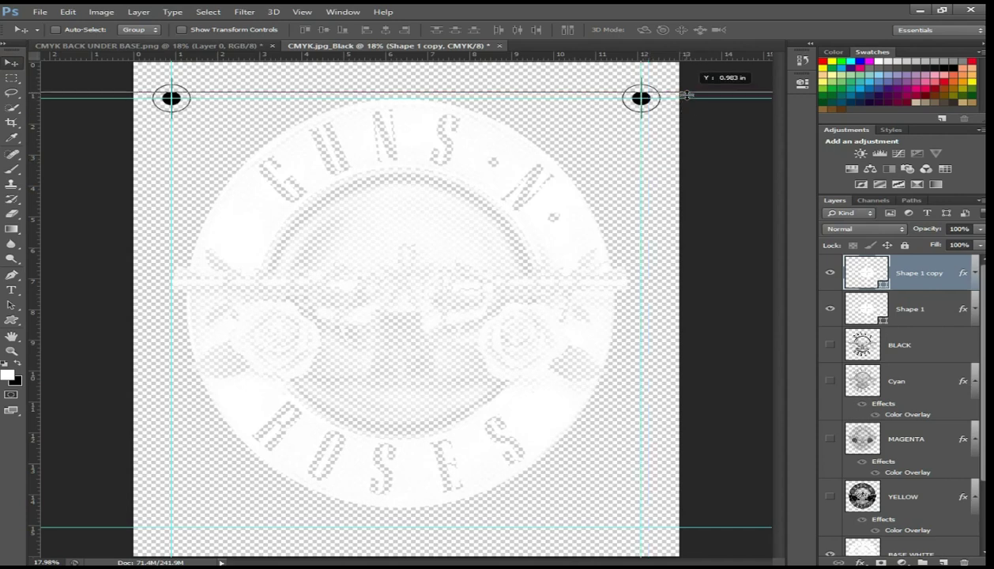
pyautogui.moveTo(687, 98); pyautogui.dragTo(687, 98)
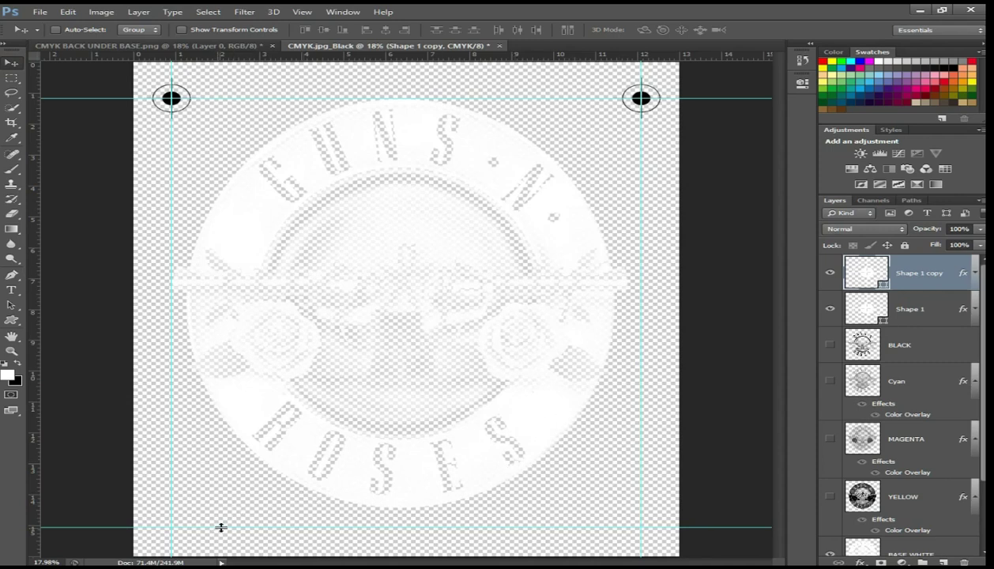
pyautogui.moveTo(221, 527); pyautogui.dragTo(223, 522)
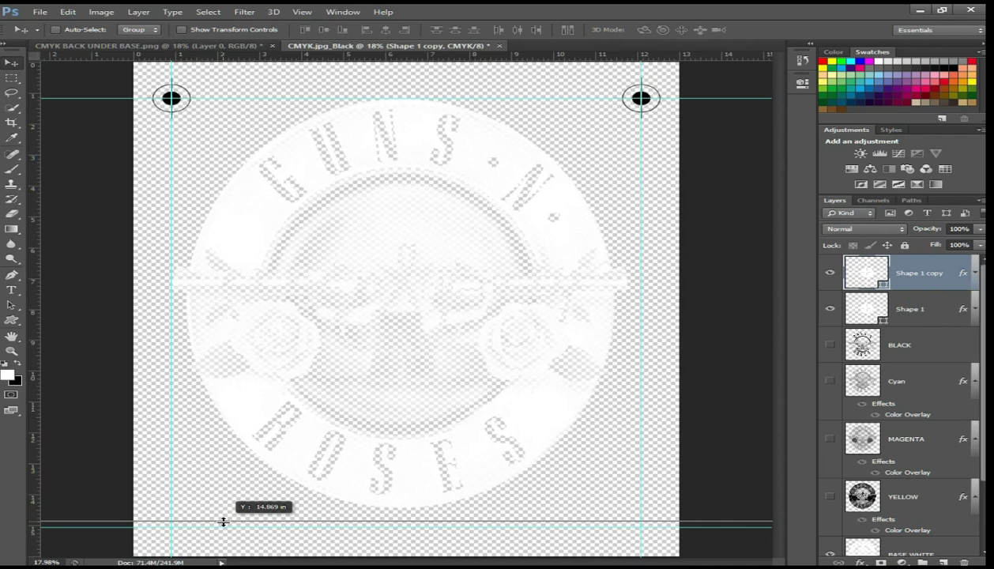
pyautogui.moveTo(224, 522); pyautogui.dragTo(225, 518)
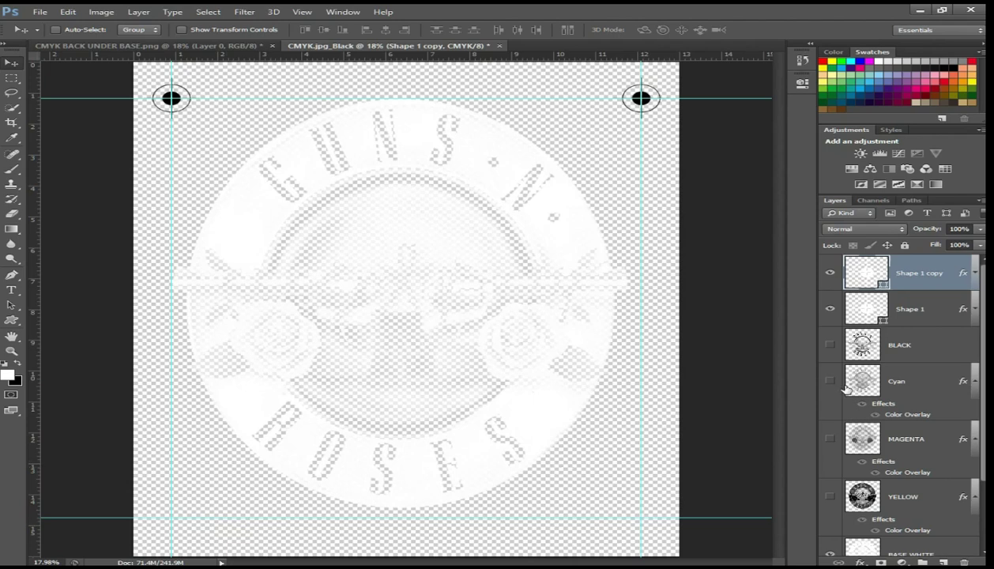
pyautogui.click(940, 312)
# - Merge Shape 1 and Shape 1 copy into one layer, then duplicate it as Shape 1 copy 2 for transforming
pyautogui.keyDown('shift'); pyautogui.click(940, 285); pyautogui.keyUp('shift')
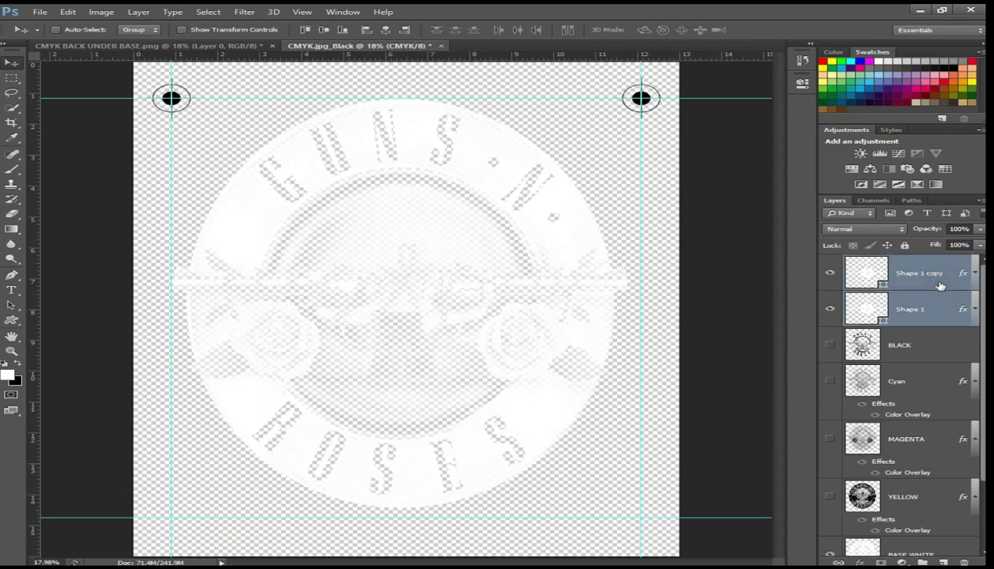
pyautogui.rightClick(935, 285)
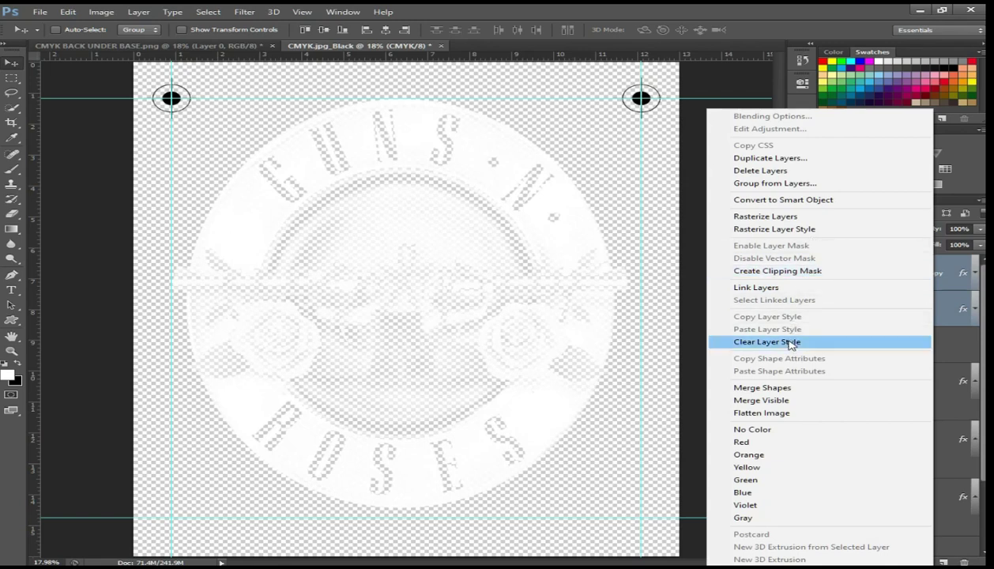
pyautogui.click(833, 385)
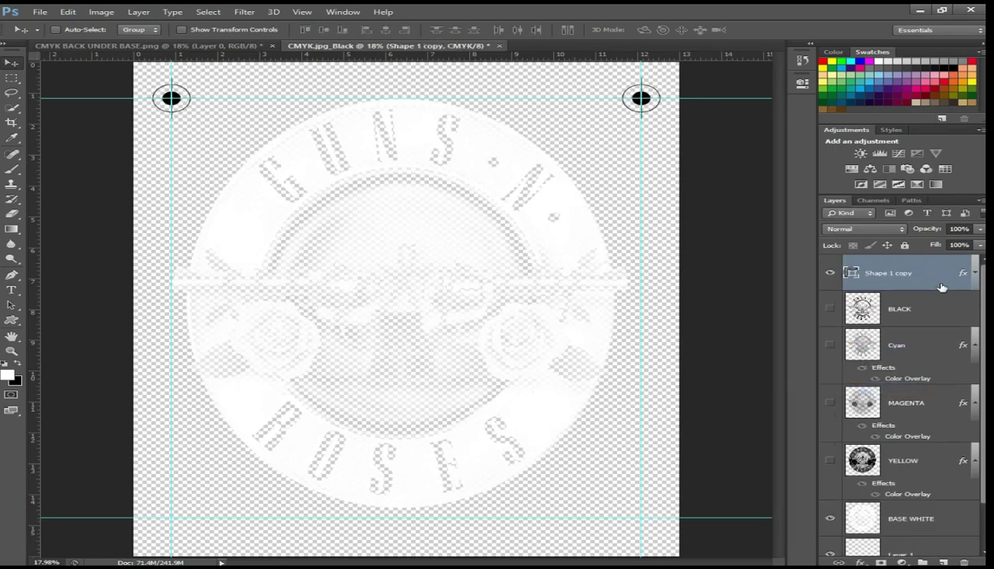
pyautogui.hotkey('ctrl', 'j')
pyautogui.hotkey('ctrl', 't')
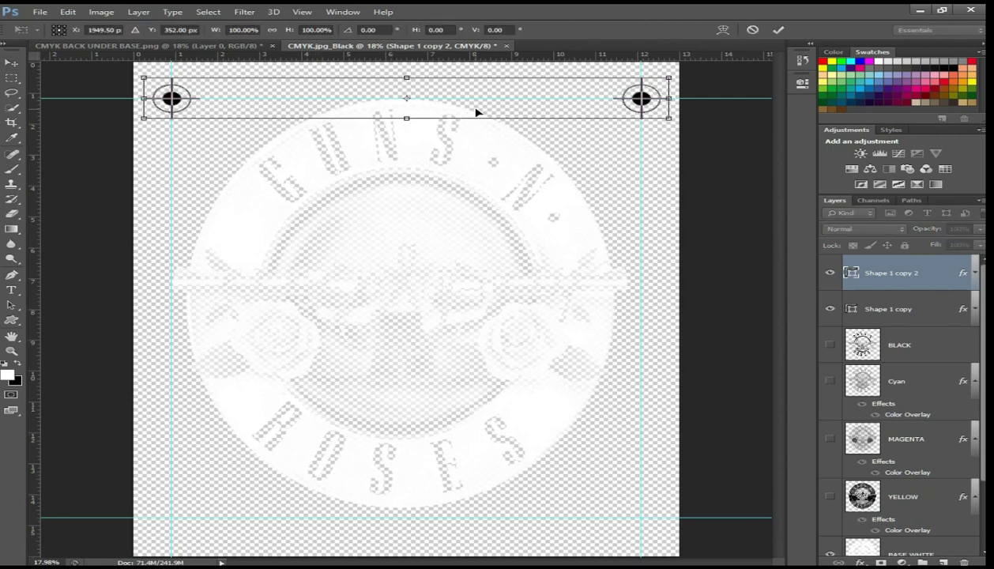
# - Move the duplicated targets down onto the bottom guide to mark the bottom corners
pyautogui.hotkey('shift', 'Down')
pyautogui.hotkey('shift', 'Down')
pyautogui.hotkey('shift', 'Down')
pyautogui.moveTo(478, 123)
pyautogui.mouseDown()
pyautogui.moveTo(462, 471)
pyautogui.moveTo(477, 507)
pyautogui.mouseUp()
pyautogui.hotkey('shift', 'Down')
pyautogui.hotkey('shift', 'Down')
pyautogui.hotkey('shift', 'Down')
pyautogui.press('Down')
pyautogui.press('Down')
pyautogui.press('Down')
pyautogui.press('Down')
pyautogui.press('Down')
pyautogui.press('Down')
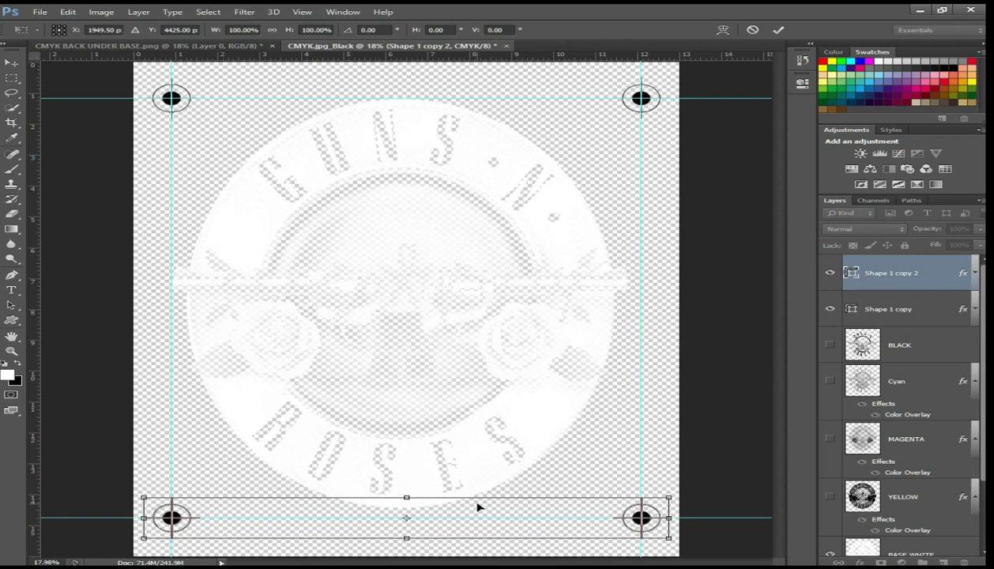
pyautogui.press('Return')
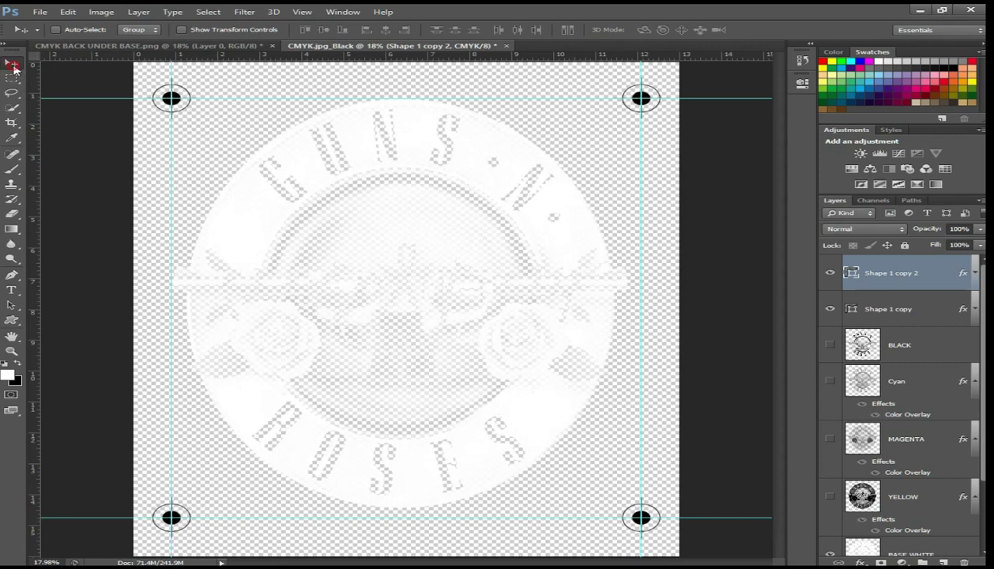
# - Remove the guides by dragging them back onto the rulers
pyautogui.moveTo(111, 54)
pyautogui.mouseDown()
pyautogui.moveTo(170, 151)
pyautogui.moveTo(31, 148)
pyautogui.mouseUp()
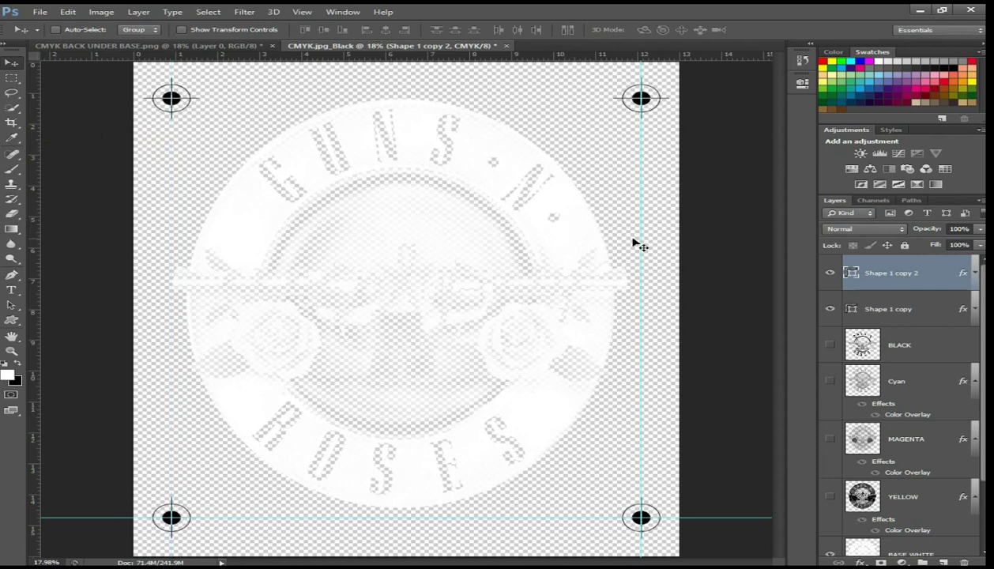
pyautogui.moveTo(641, 240); pyautogui.dragTo(35, 225)
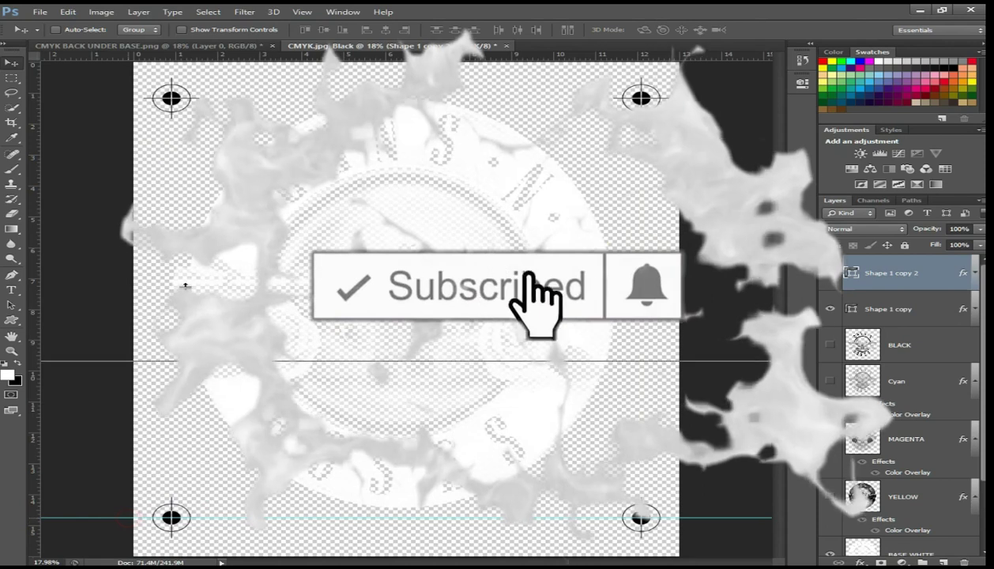
pyautogui.moveTo(186, 285); pyautogui.dragTo(265, 60)
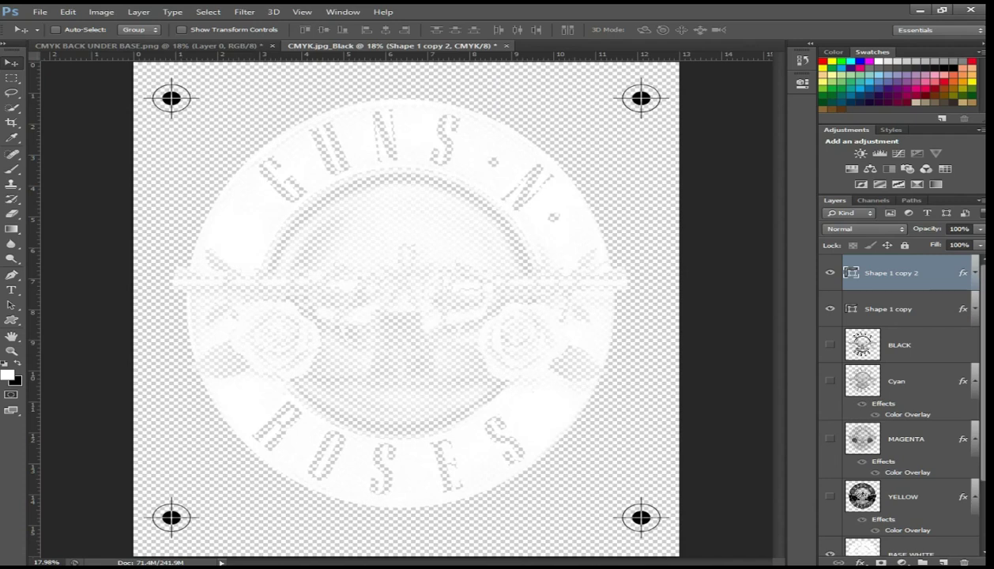
pyautogui.scroll(-3, 979, 429)
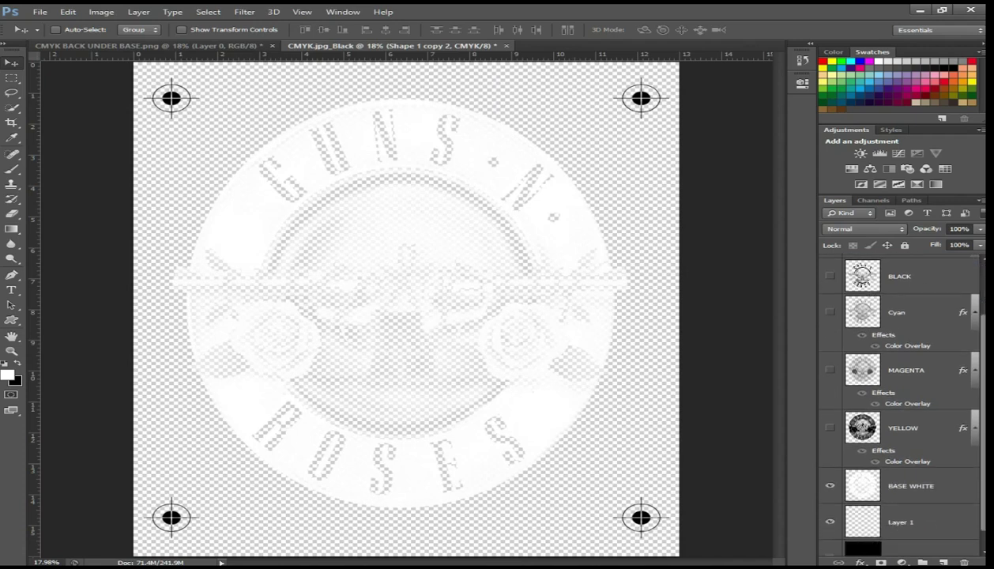
# - Select the BASE WHITE, YELLOW, MAGENTA and Cyan layers in turn in the Layers panel
pyautogui.click(931, 475)
pyautogui.click(917, 404)
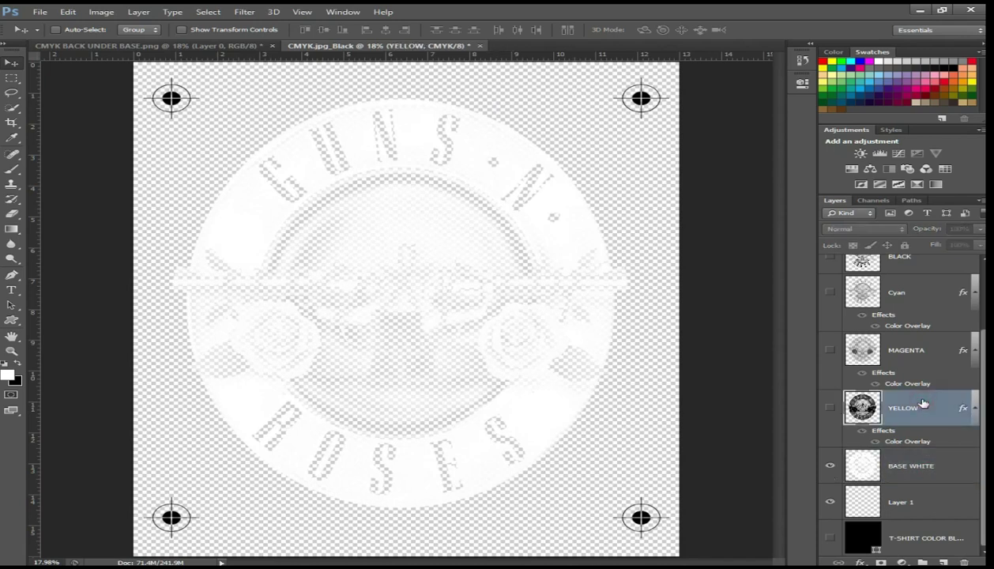
pyautogui.click(918, 347)
pyautogui.click(933, 310)
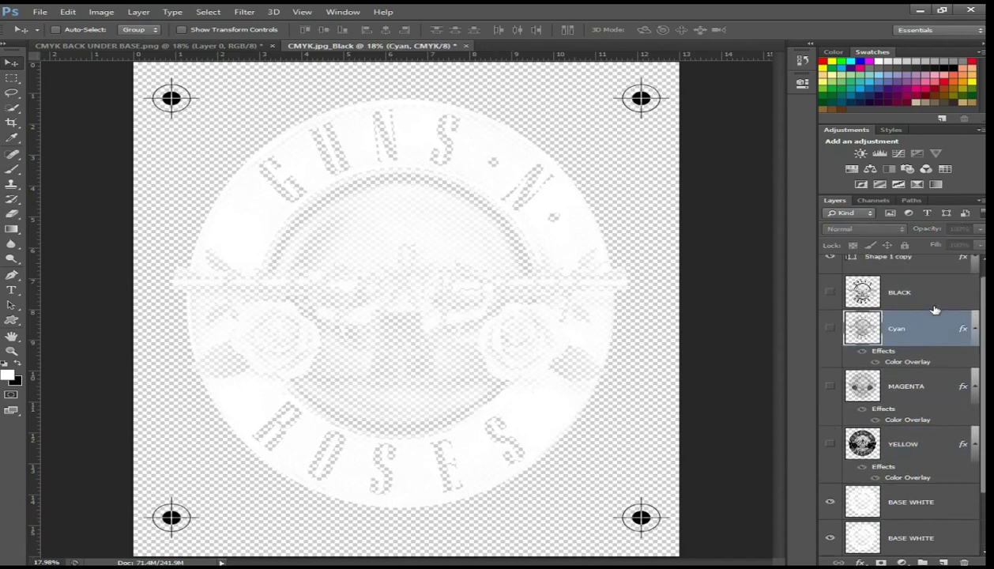
pyautogui.scroll(1, 934, 309)
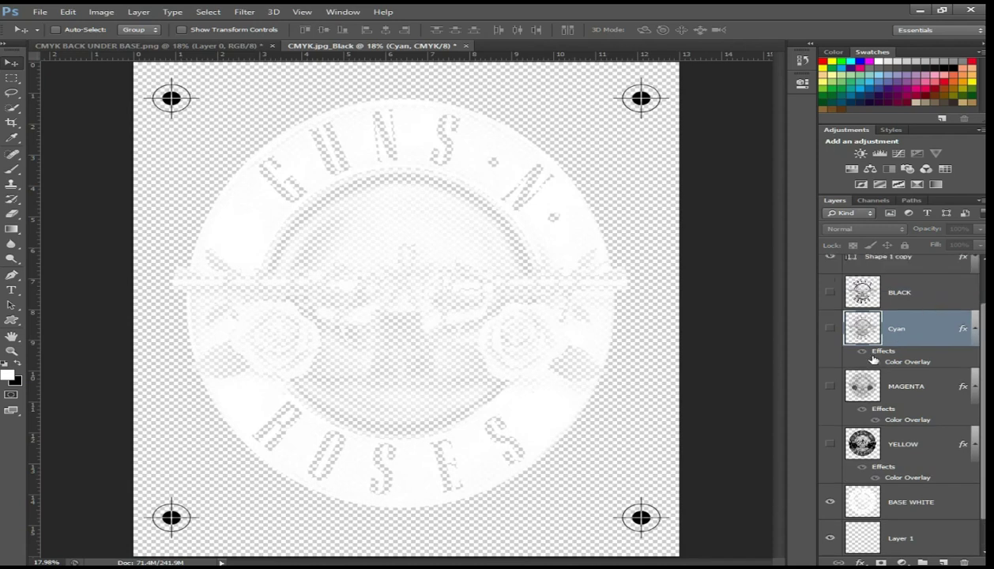
# - Make the Cyan, MAGENTA, YELLOW and BLACK layers visible to restore the full-colour logo
pyautogui.click(830, 330)
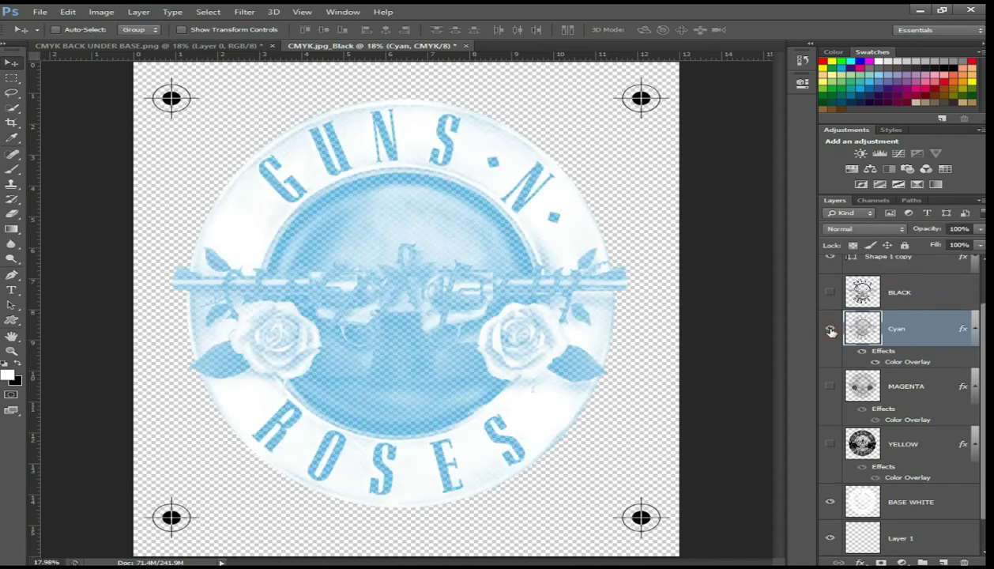
pyautogui.click(829, 387)
pyautogui.scroll(-1, 829, 390)
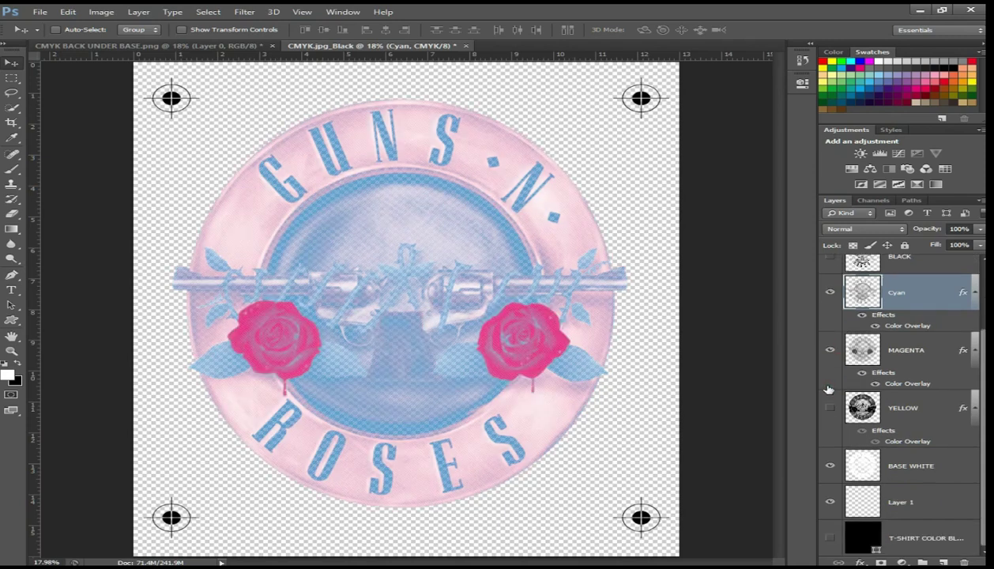
pyautogui.click(828, 408)
pyautogui.scroll(1, 830, 407)
pyautogui.scroll(1, 831, 405)
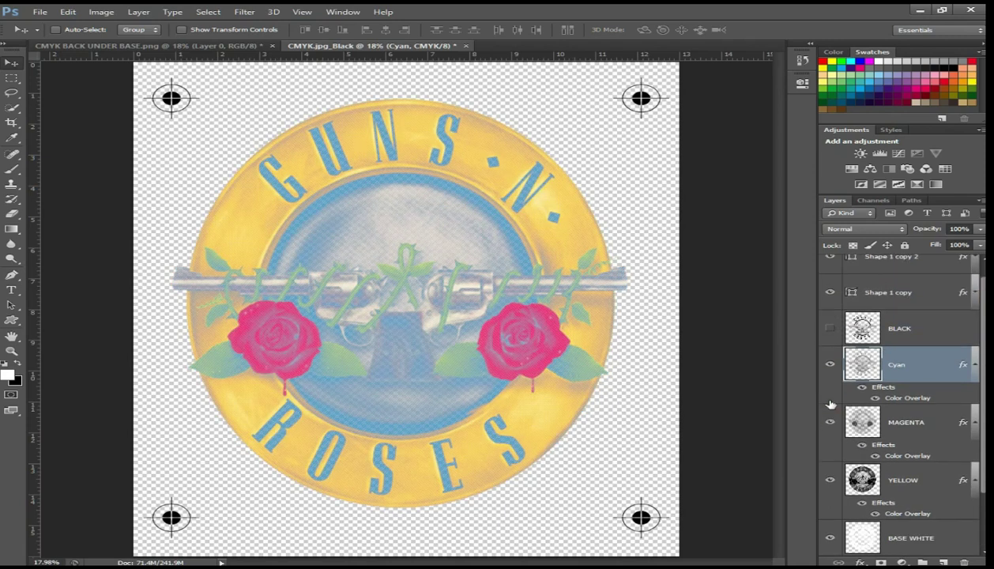
pyautogui.scroll(1, 842, 315)
pyautogui.click(831, 344)
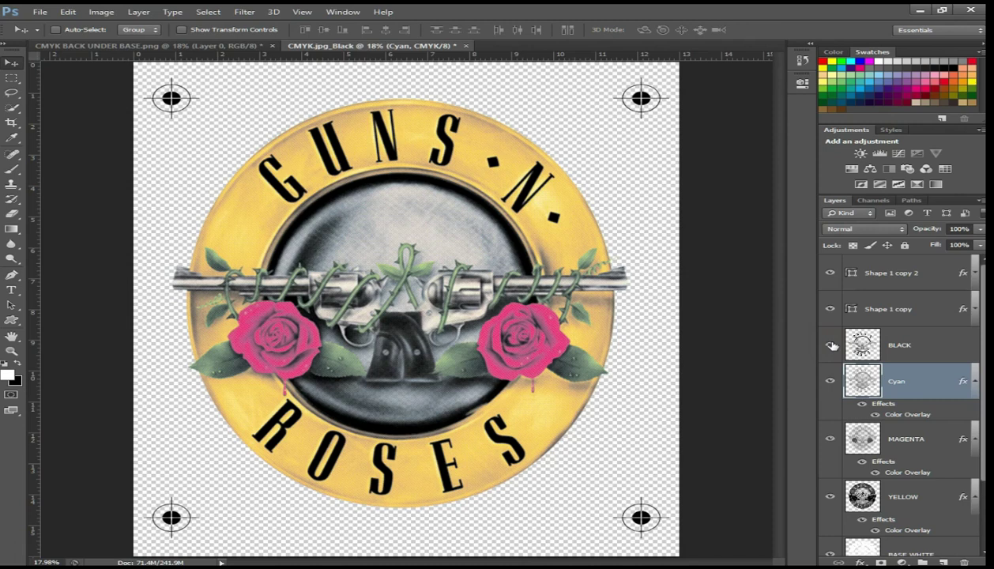